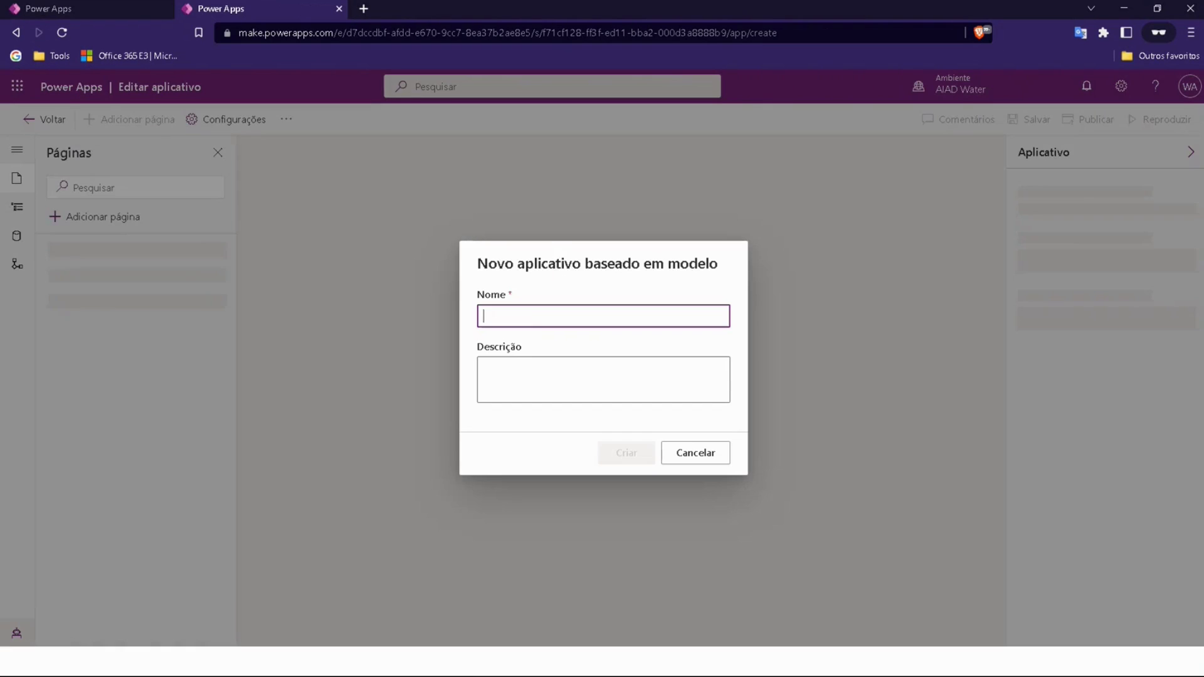
- Create a model-driven app named Machine Procurement
{"action": "left_click", "coordinate": [524, 318]}
{"action": "type", "text": "Machine"}
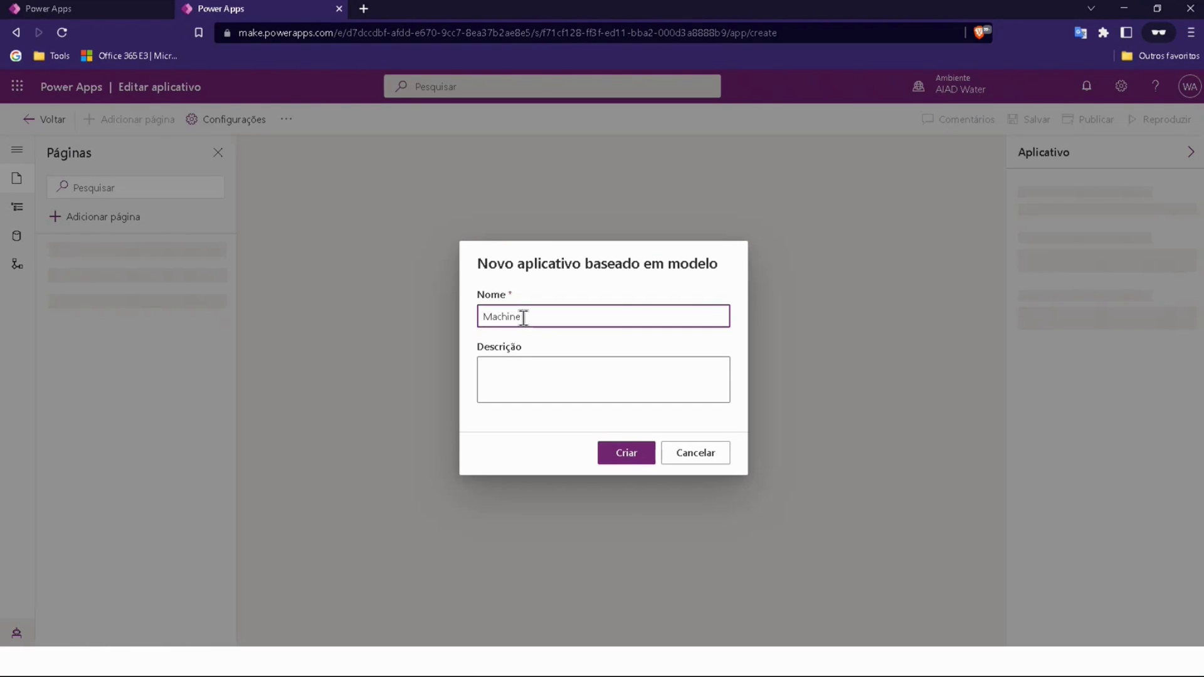
{"action": "type", "text": " Procurement"}
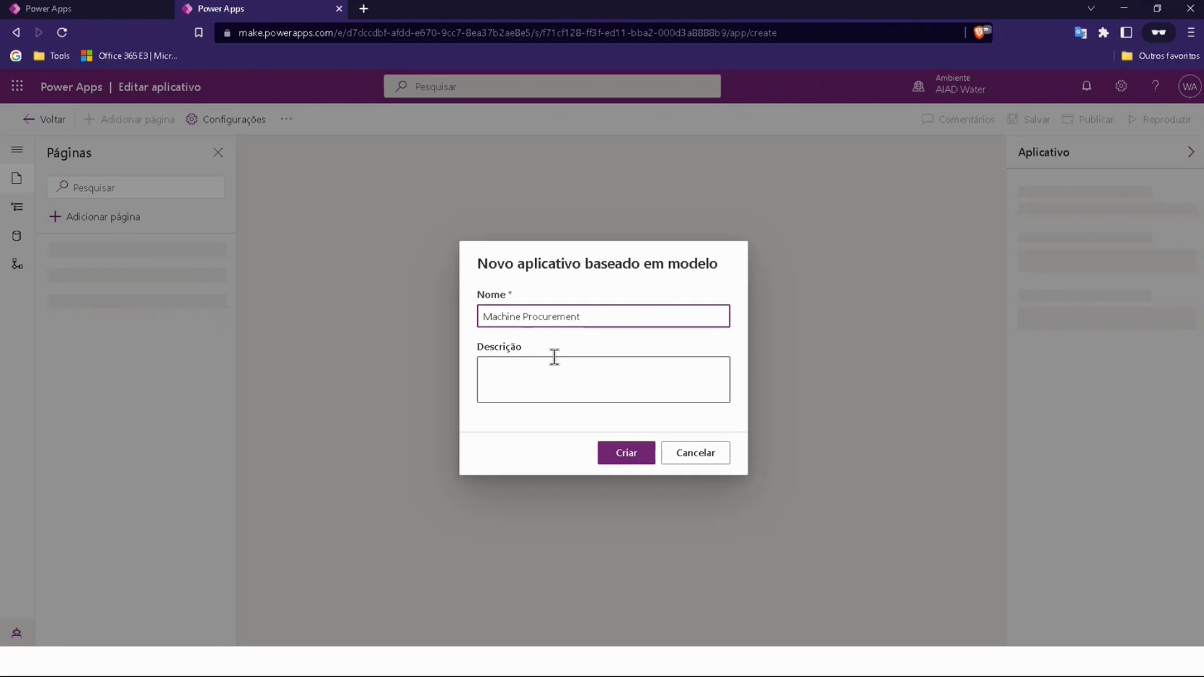
{"action": "left_click", "coordinate": [632, 453]}
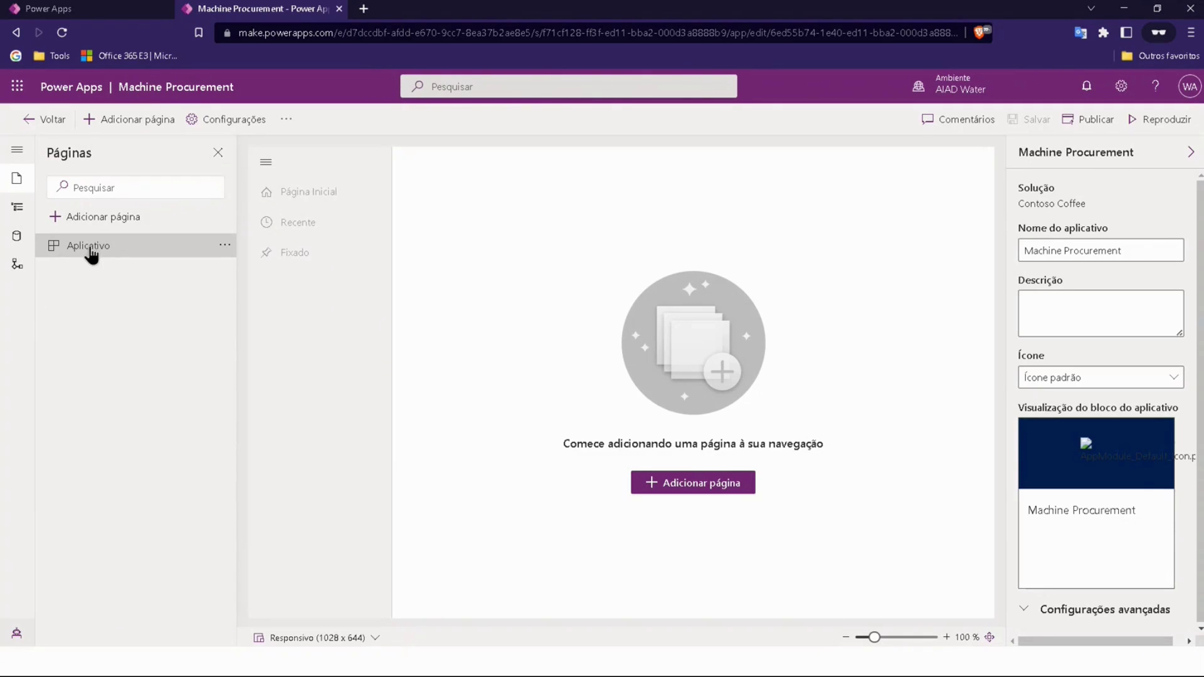
- Examine the app's default navigation group and its subarea, plus the page types offered for a new page
{"action": "left_click", "coordinate": [20, 210]}
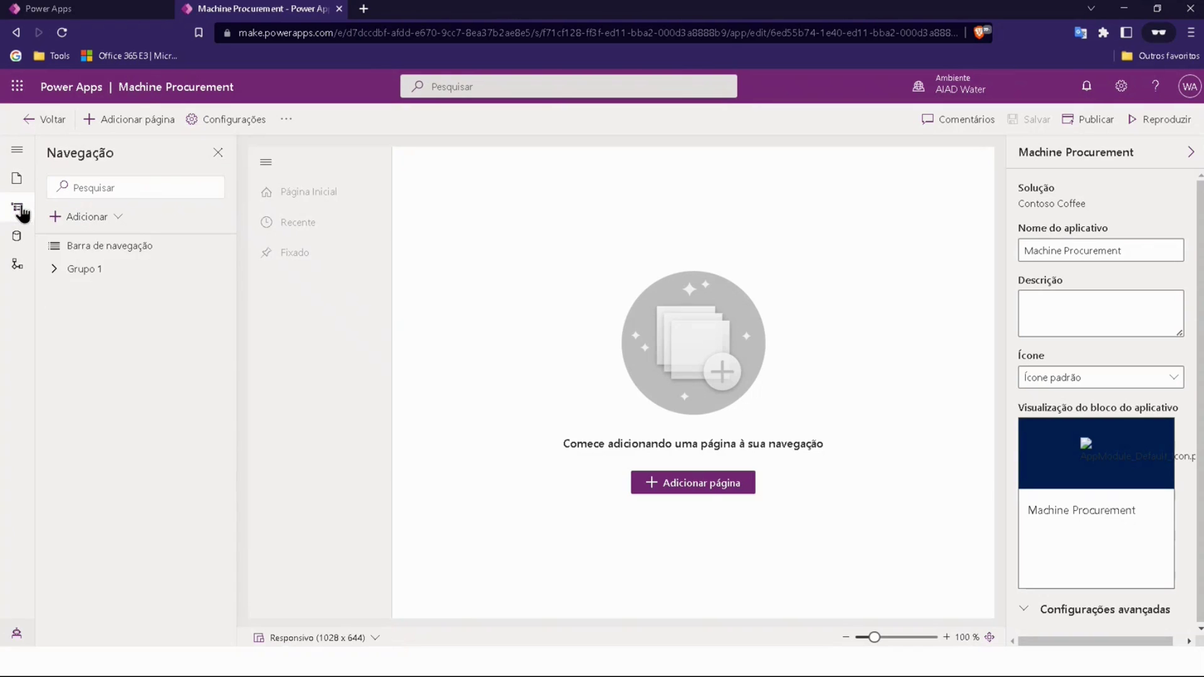
{"action": "left_click", "coordinate": [79, 272]}
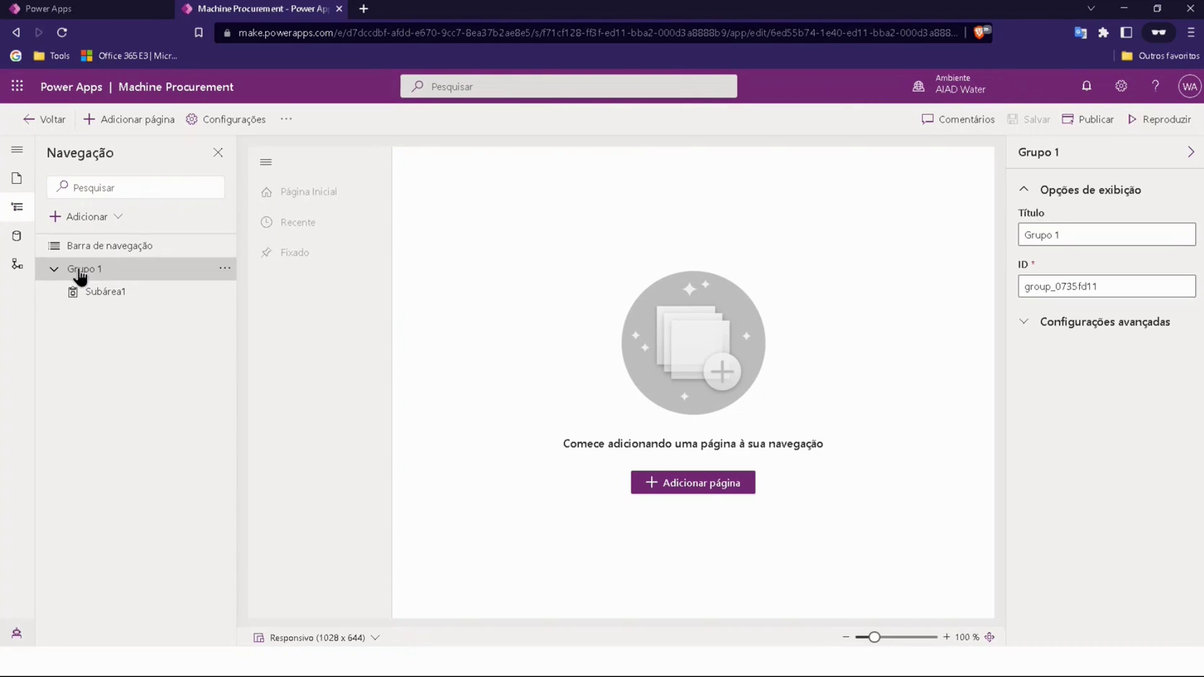
{"action": "left_click", "coordinate": [99, 294]}
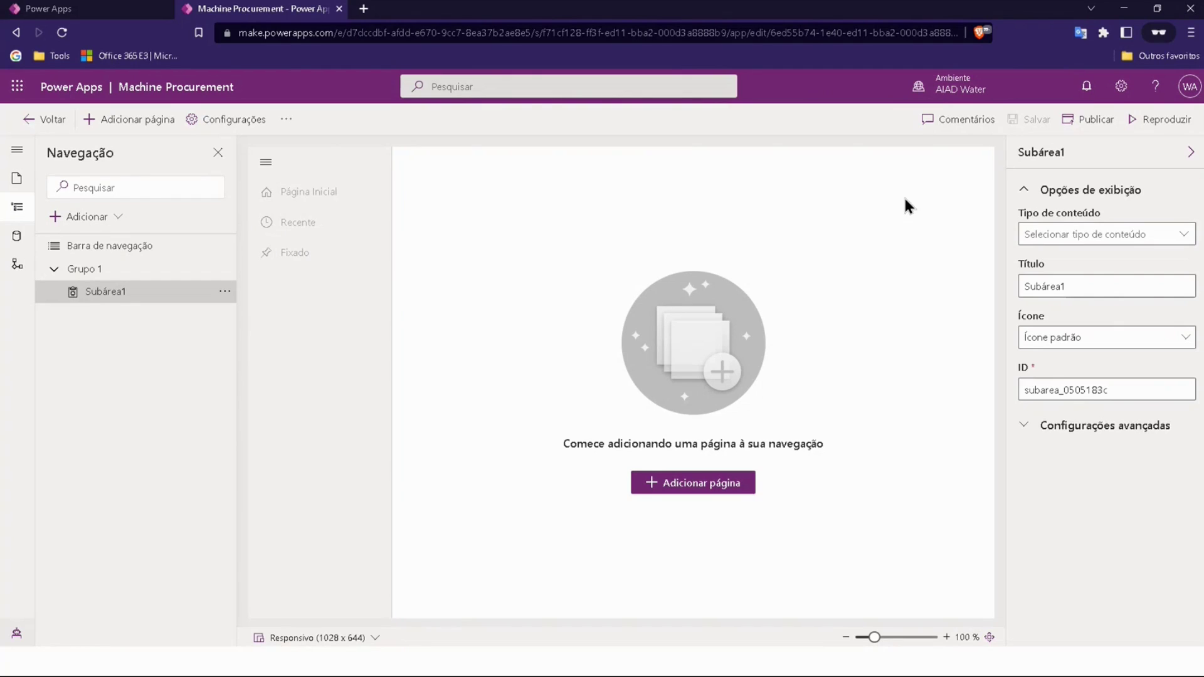
{"action": "left_click", "coordinate": [54, 269]}
{"action": "left_click", "coordinate": [16, 180]}
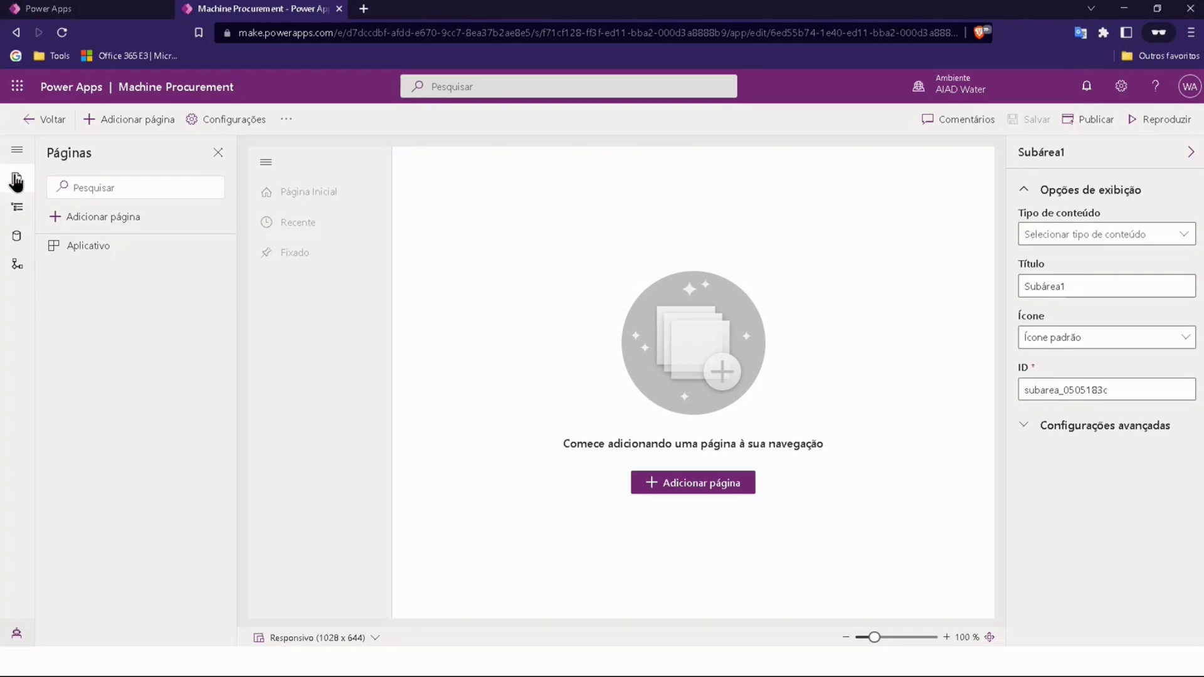
{"action": "left_click", "coordinate": [82, 247]}
{"action": "left_click", "coordinate": [96, 219]}
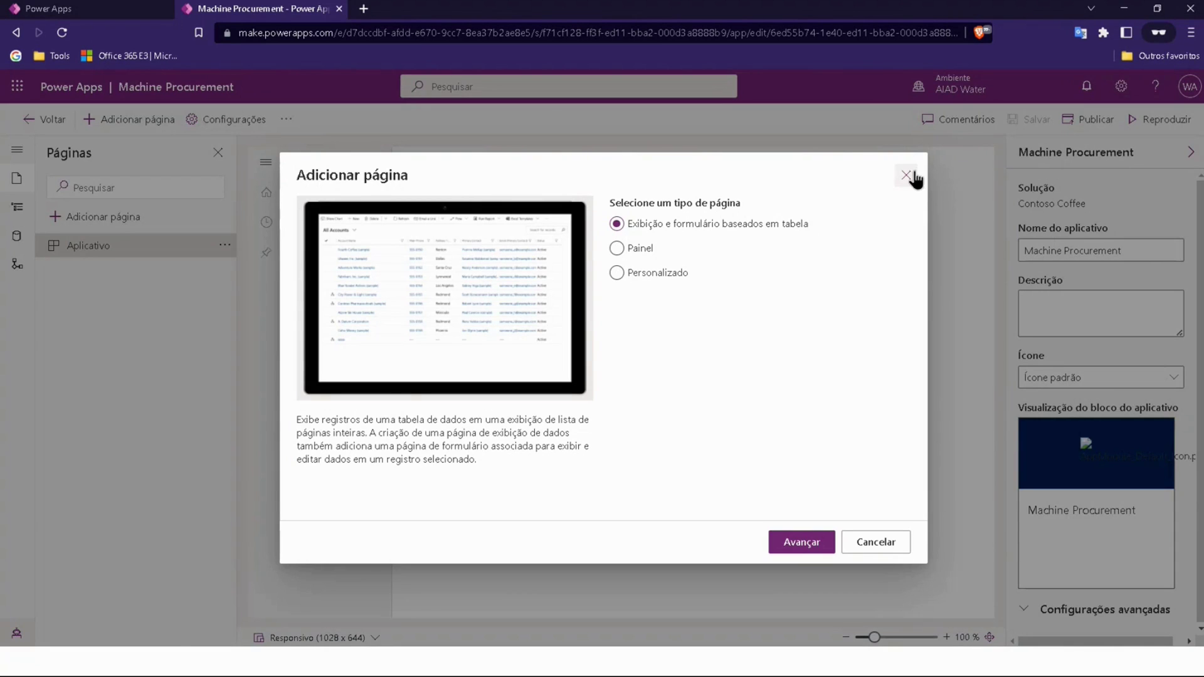
{"action": "left_click", "coordinate": [906, 175]}
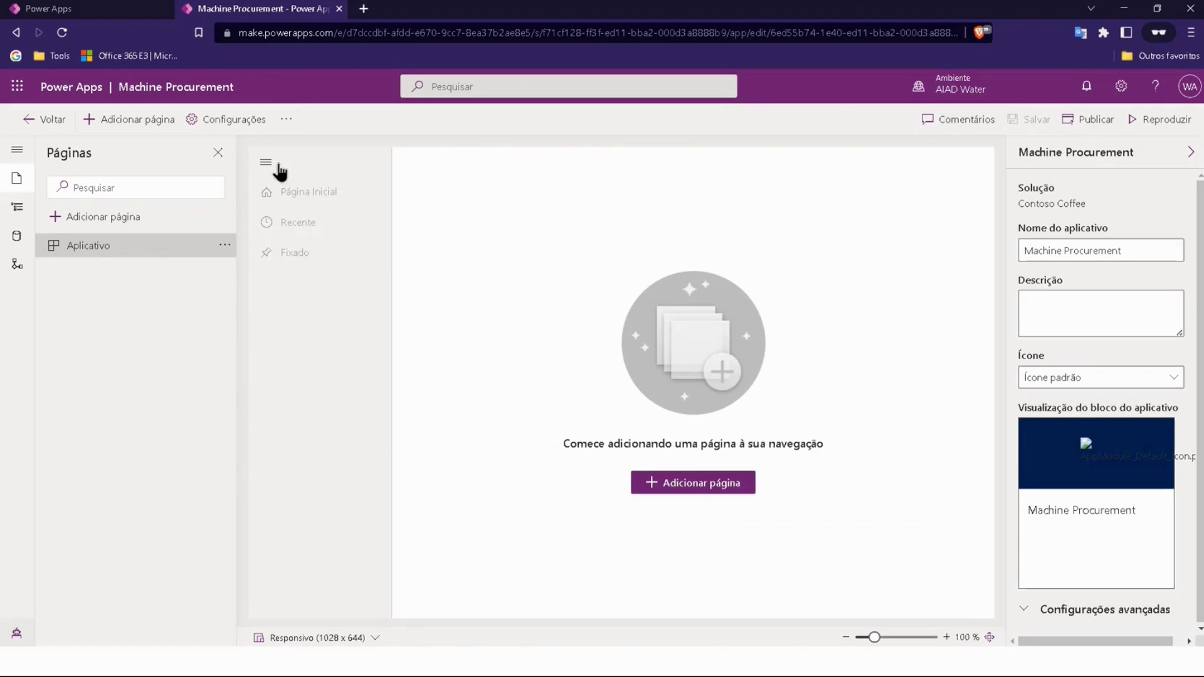
- Add a subarea under Grupo 1 with content type Tabela, using the Machine Order table
{"action": "left_click", "coordinate": [18, 210]}
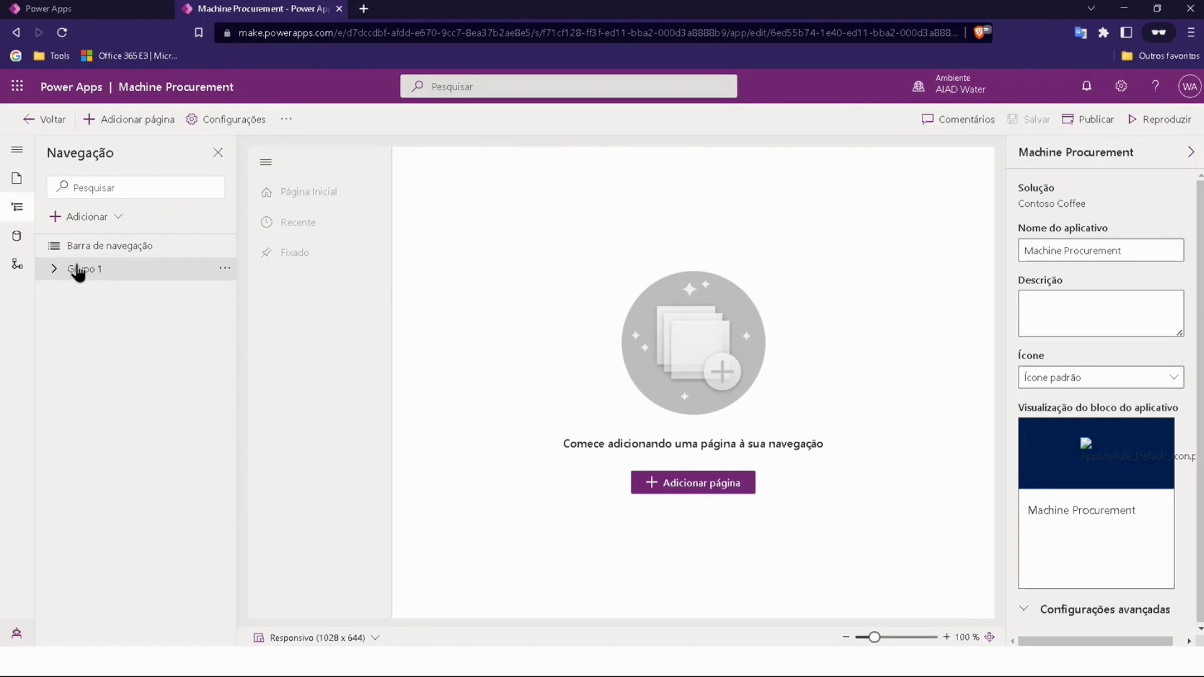
{"action": "left_click", "coordinate": [75, 268]}
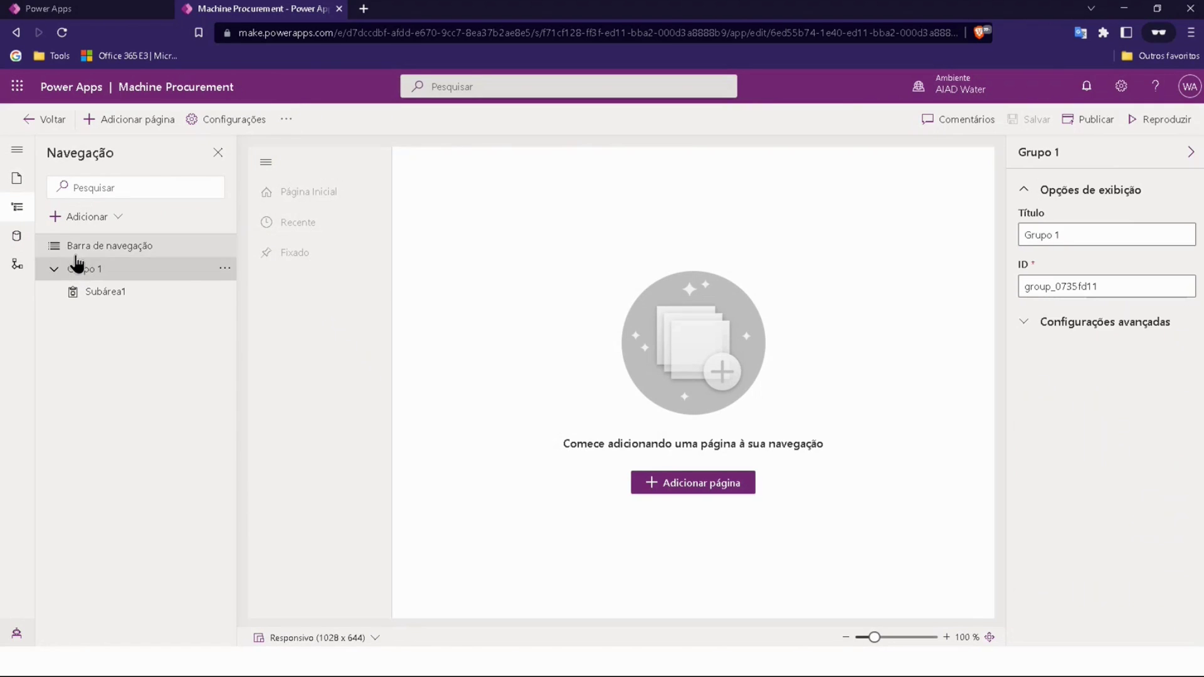
{"action": "left_click", "coordinate": [85, 218]}
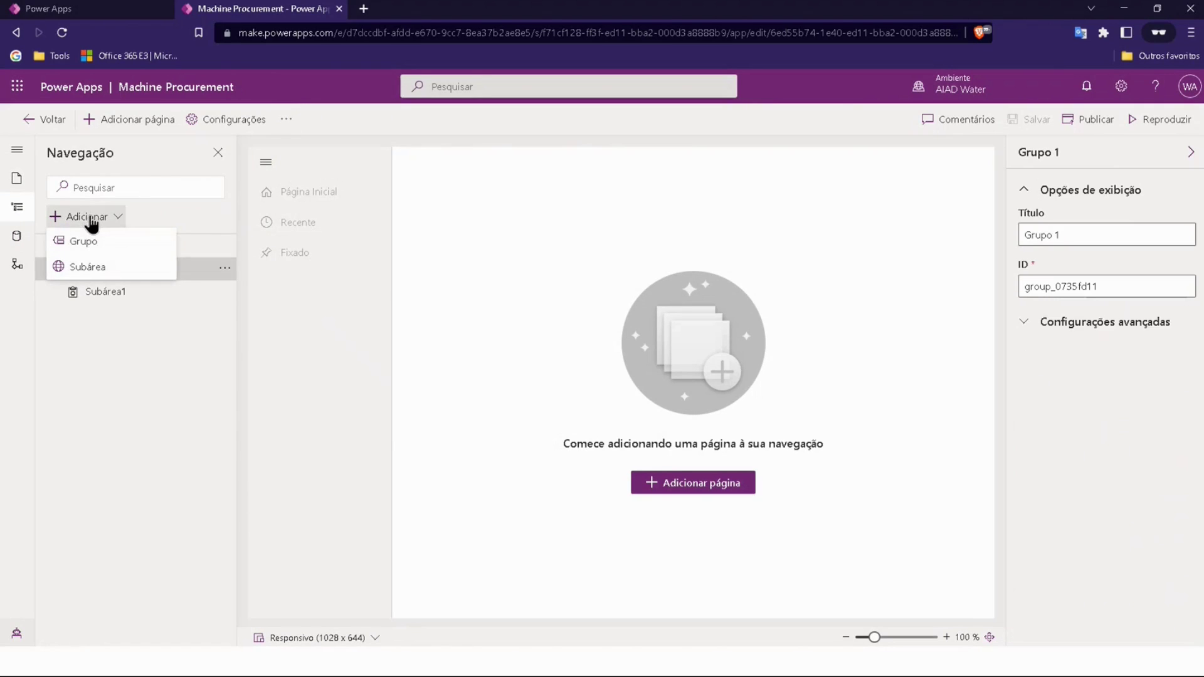
{"action": "left_click", "coordinate": [76, 268]}
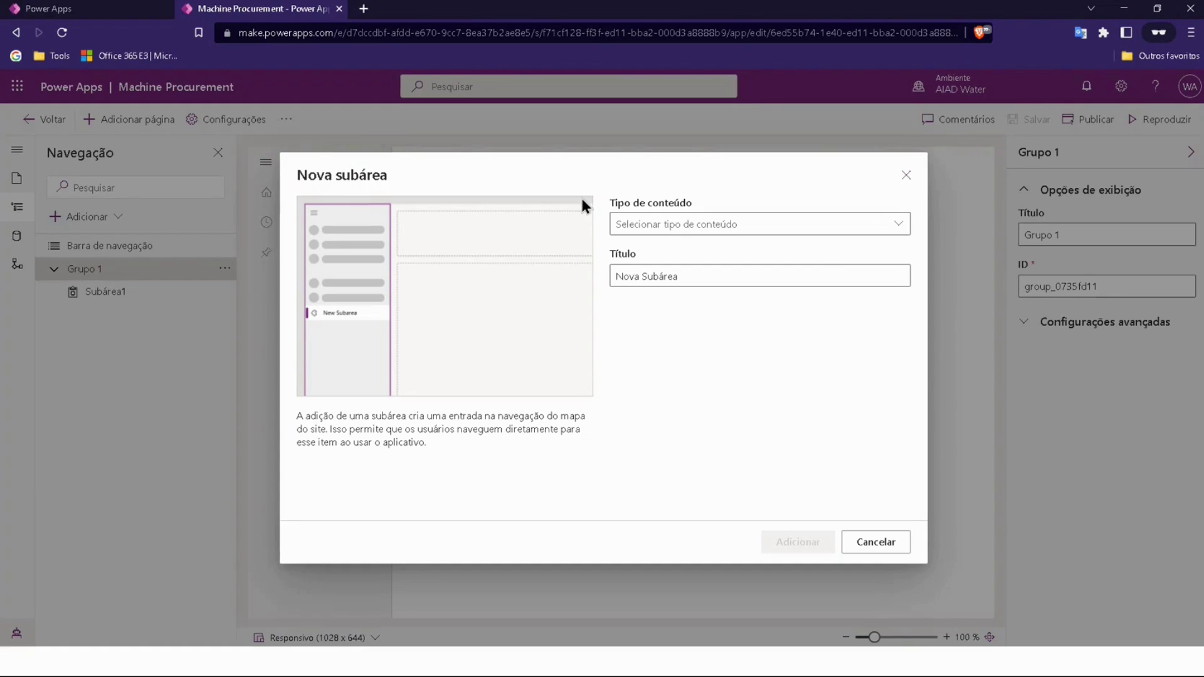
{"action": "left_click", "coordinate": [678, 225]}
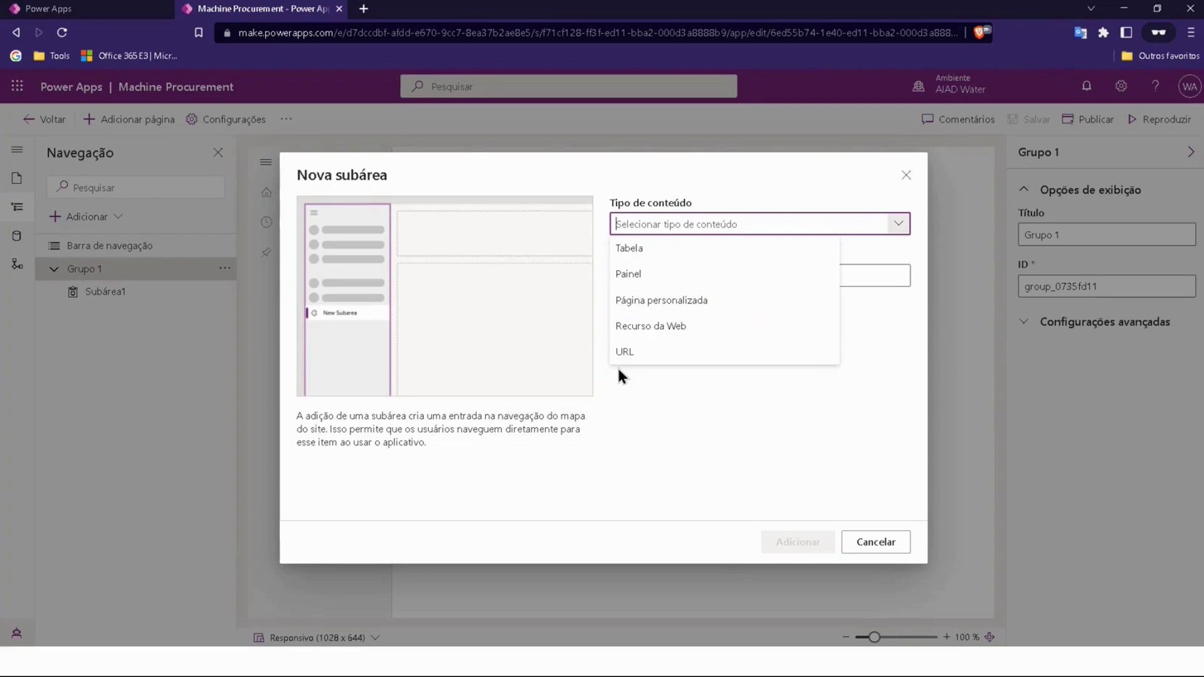
{"action": "left_click", "coordinate": [663, 249]}
{"action": "left_click", "coordinate": [694, 275]}
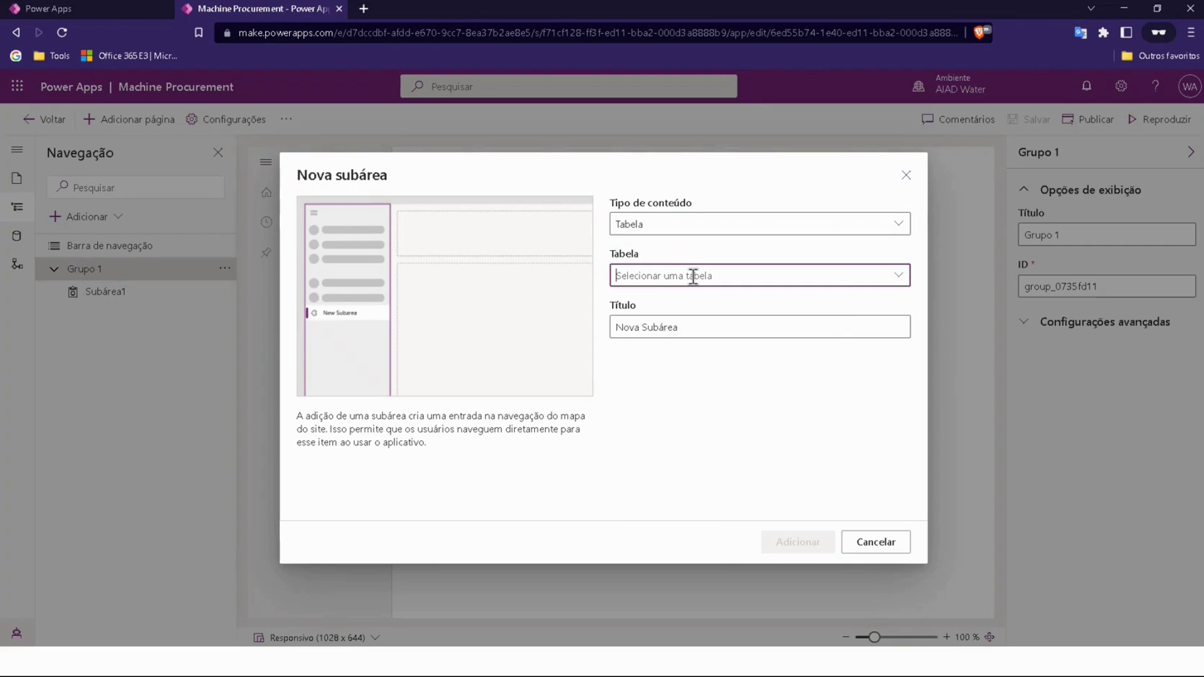
{"action": "type", "text": "Machine Order"}
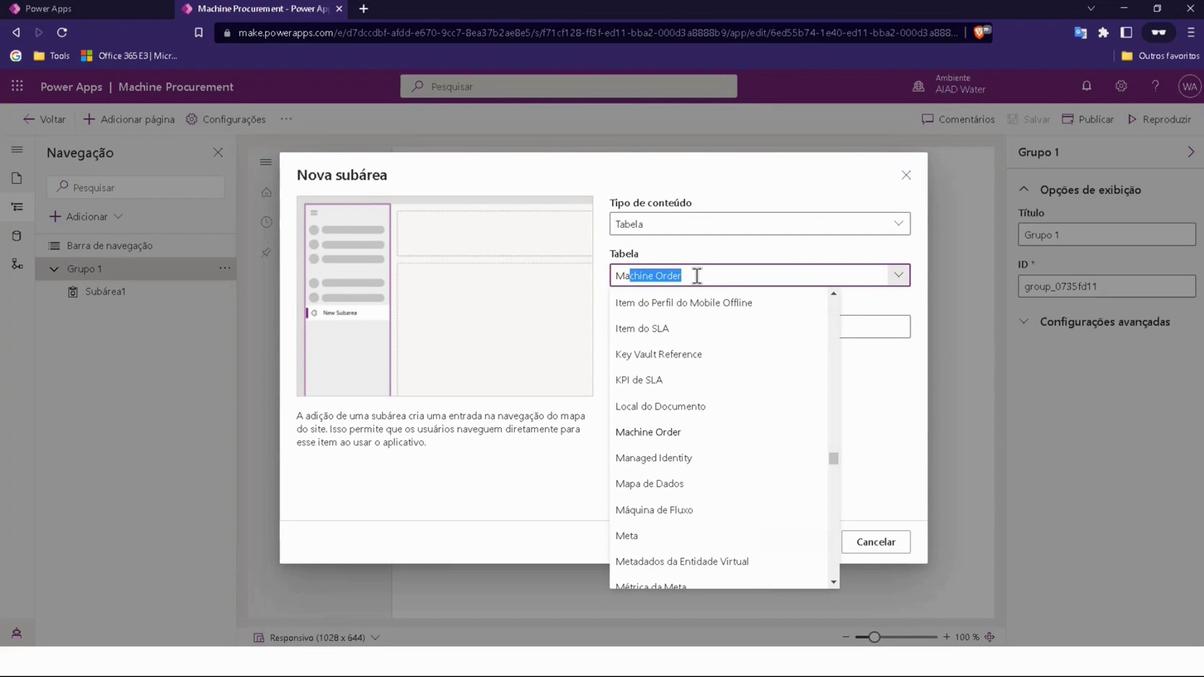
{"action": "key", "text": "Return"}
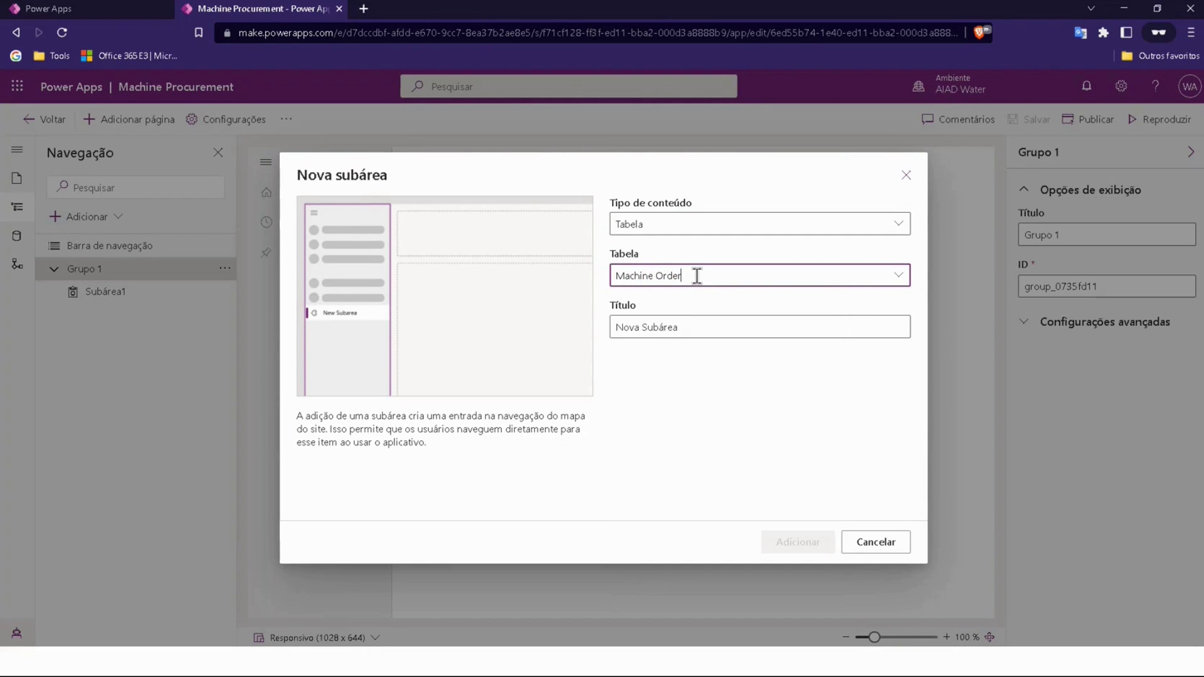
{"action": "left_click", "coordinate": [691, 378]}
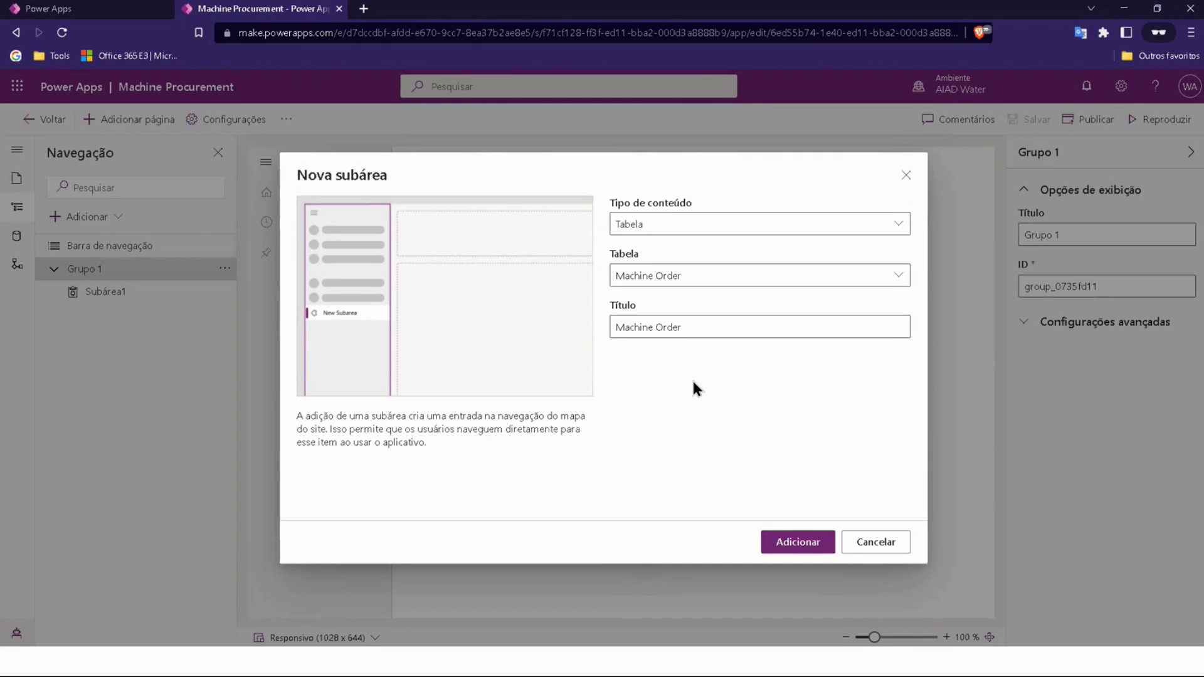
{"action": "left_click", "coordinate": [801, 543]}
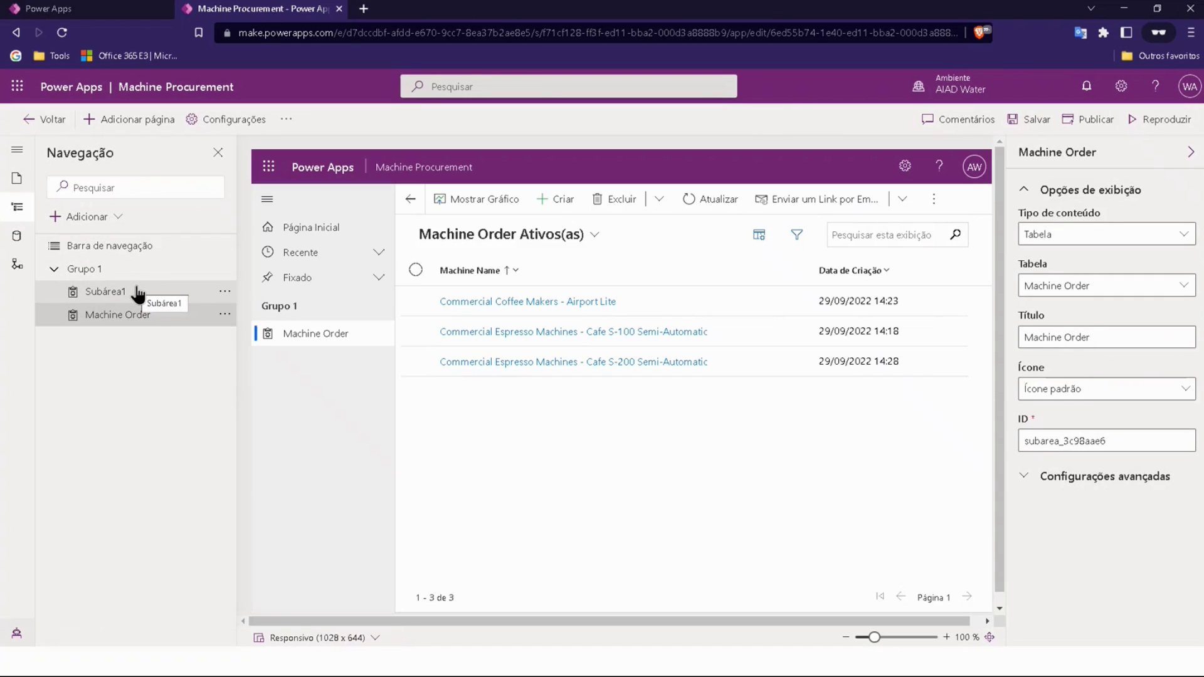
- Remove the empty Subárea1 from the navigation and retitle its group Orders
{"action": "left_click", "coordinate": [224, 291]}
{"action": "left_click", "coordinate": [273, 369]}
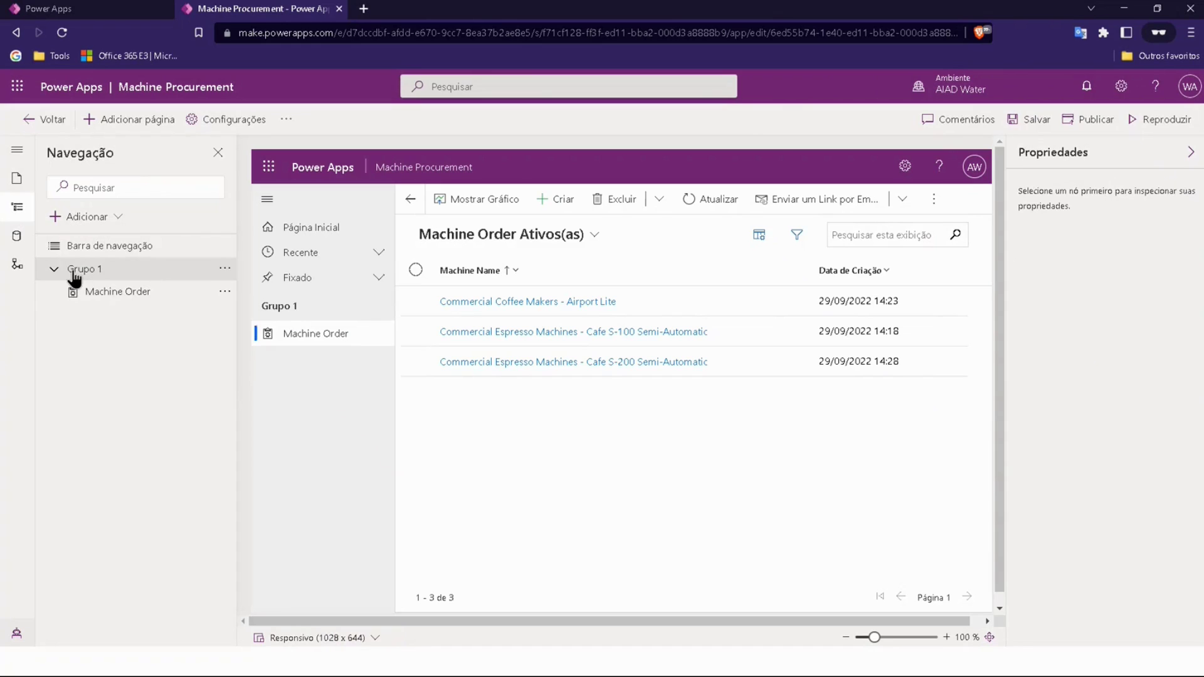
{"action": "left_click", "coordinate": [107, 270]}
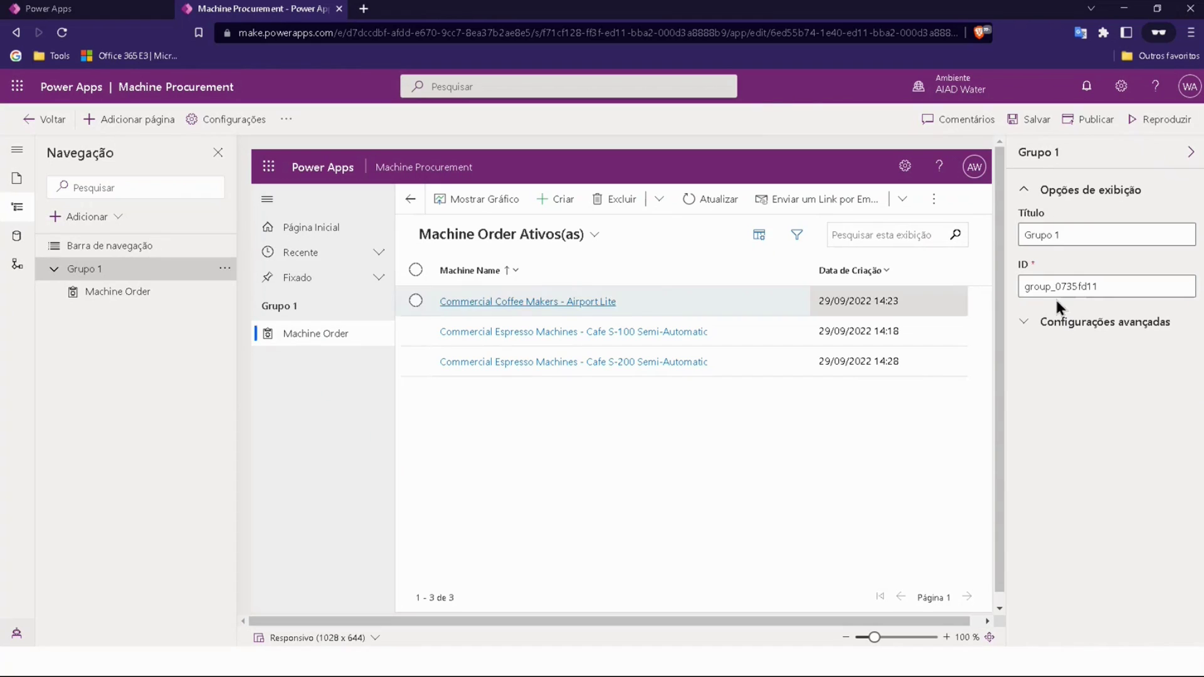
{"action": "left_click", "coordinate": [1043, 235]}
{"action": "key", "text": "ctrl+a"}
{"action": "key", "text": "BackSpace"}
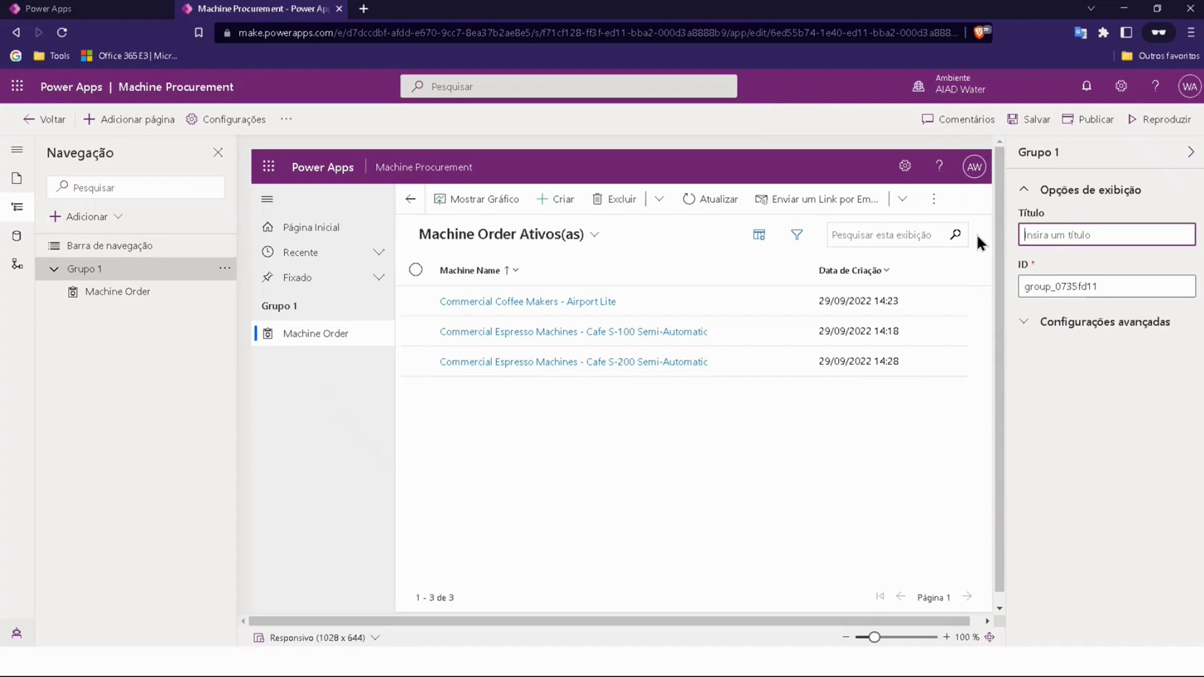
{"action": "type", "text": "Orders"}
{"action": "left_click", "coordinate": [1108, 260]}
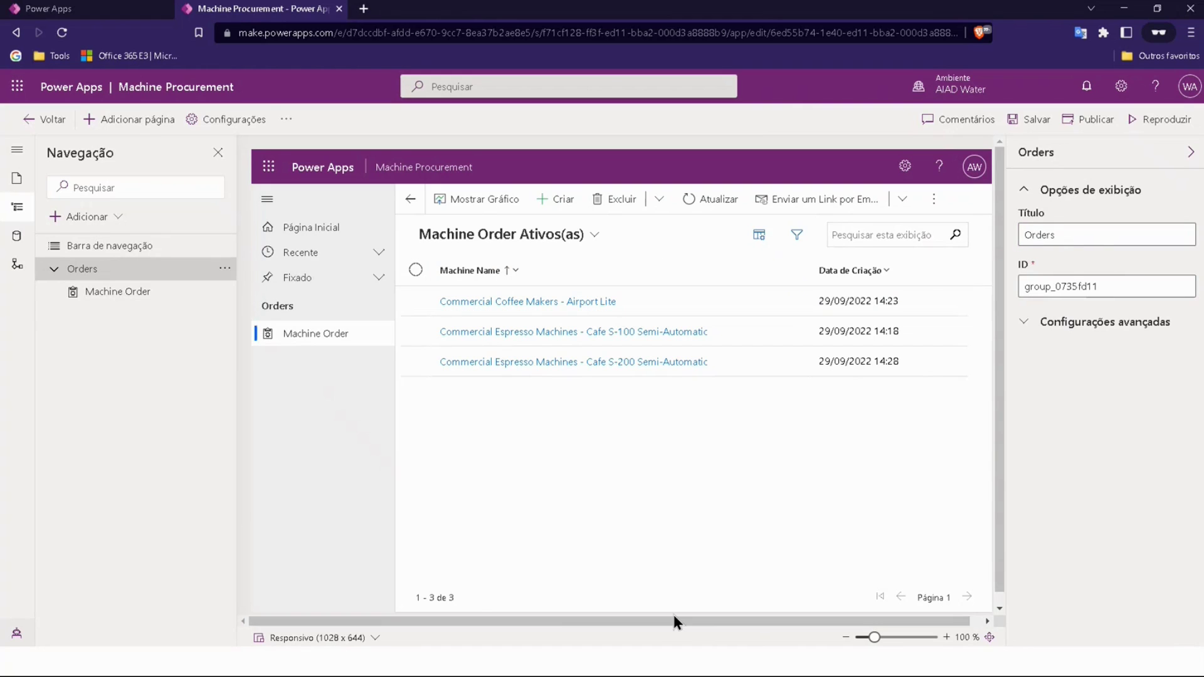
- Save the Machine Procurement app and return to the Contoso Coffee solution
{"action": "left_click_drag", "start_coordinate": [553, 620], "coordinate": [668, 609]}
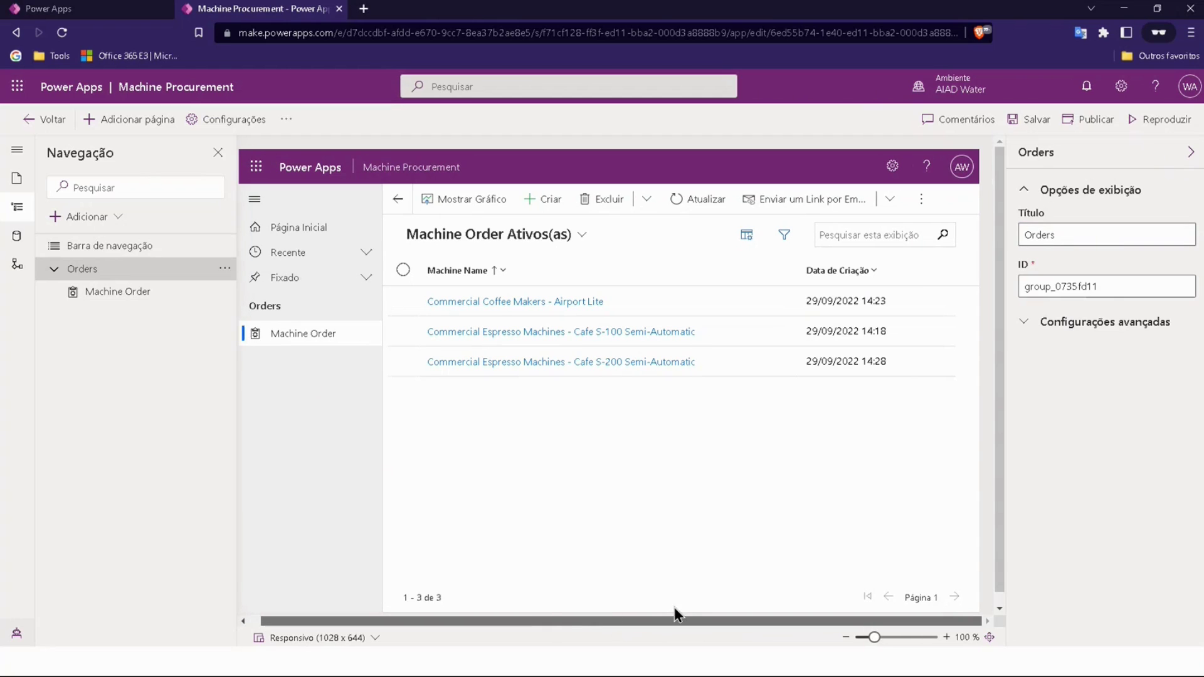
{"action": "left_click_drag", "start_coordinate": [581, 608], "coordinate": [469, 593]}
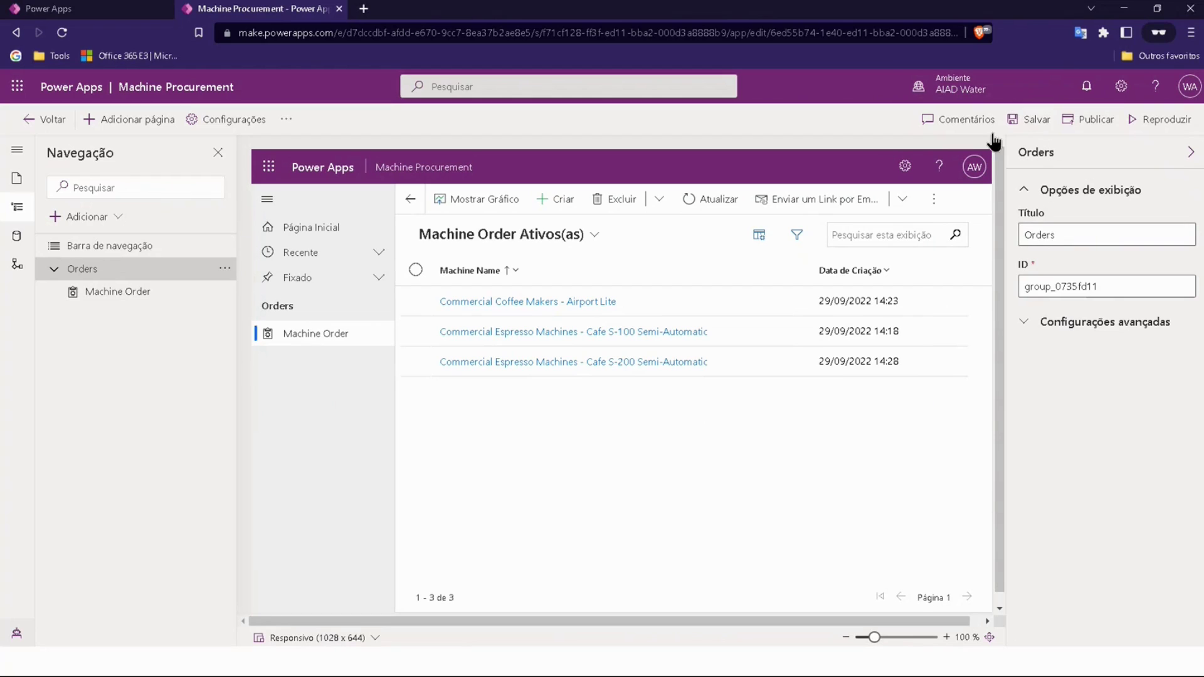
{"action": "left_click", "coordinate": [1027, 119]}
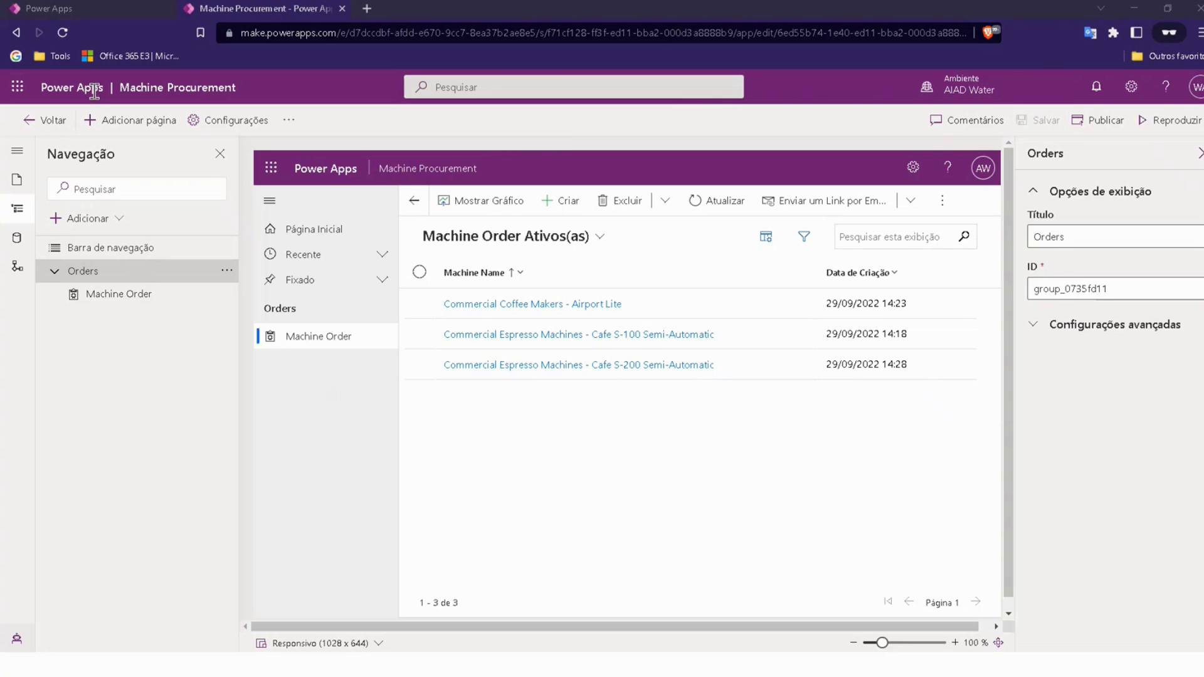
{"action": "left_click", "coordinate": [39, 121]}
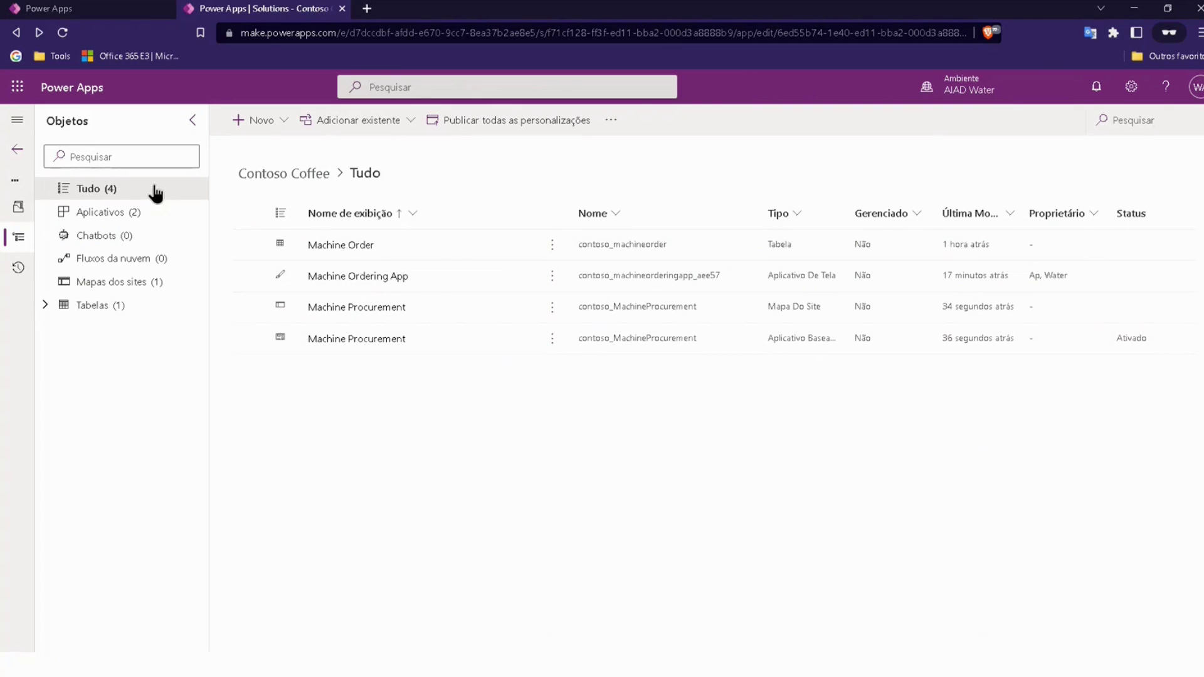
- Add a column named Capital Approved with data type Sim/não to the solution's Machine Order table
{"action": "left_click", "coordinate": [346, 246]}
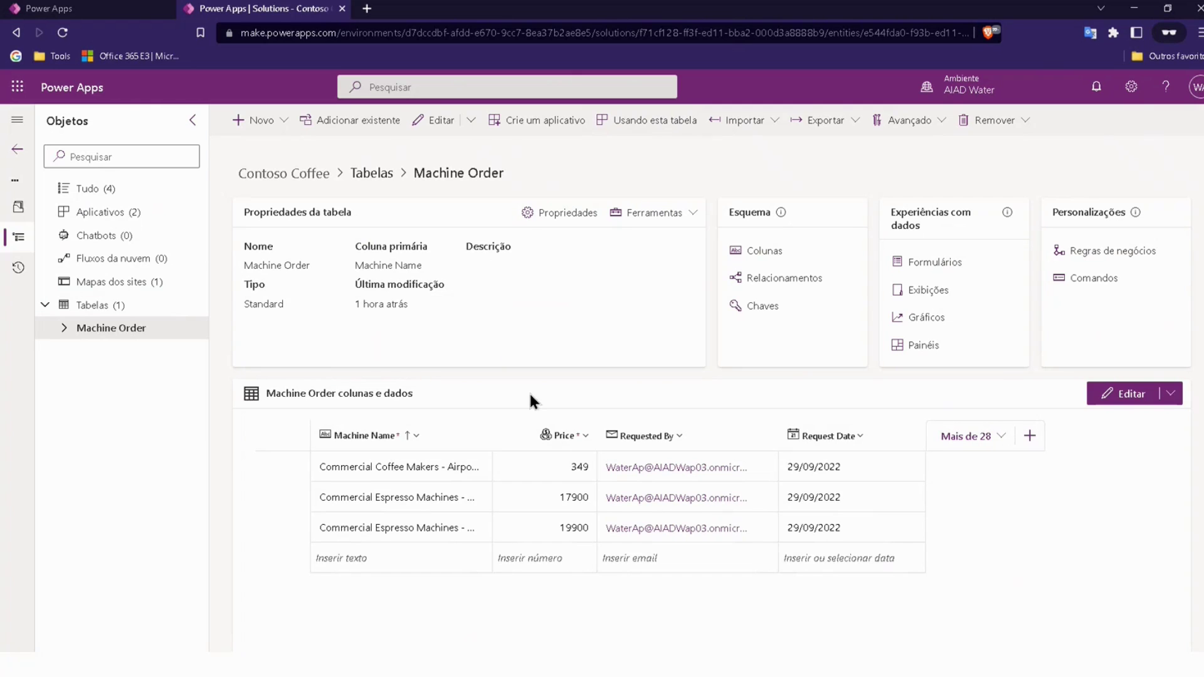
{"action": "left_click", "coordinate": [766, 253]}
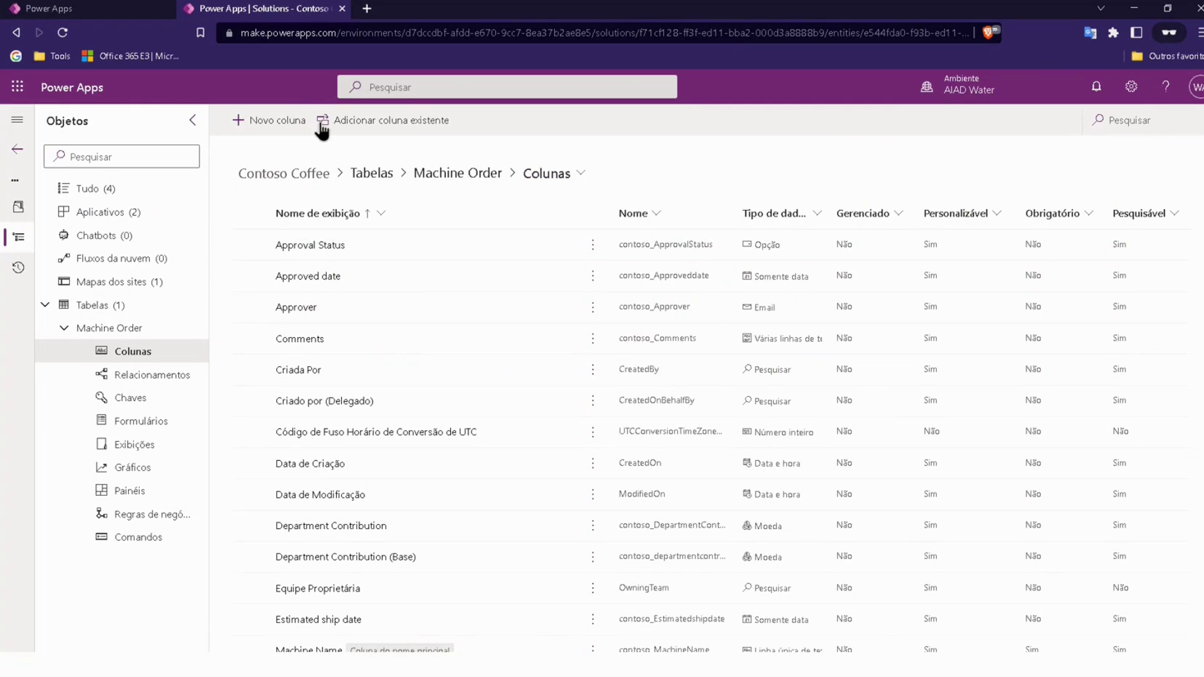
{"action": "left_click", "coordinate": [241, 122]}
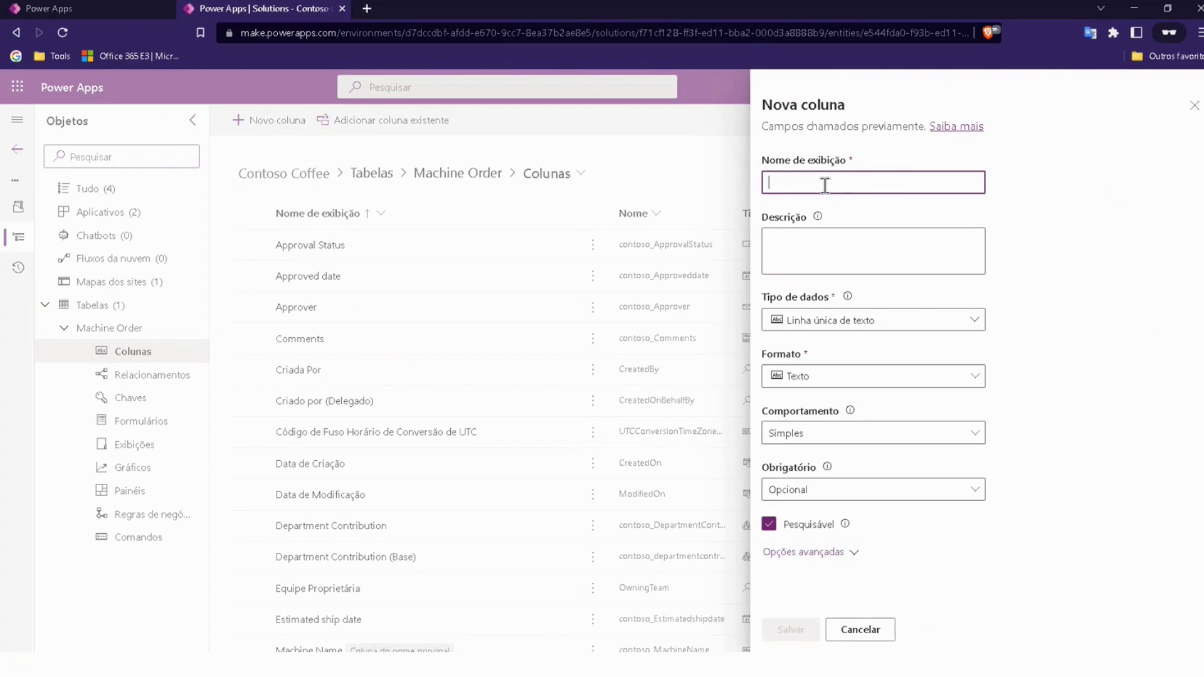
{"action": "left_click", "coordinate": [896, 180]}
{"action": "type", "text": "Ca"}
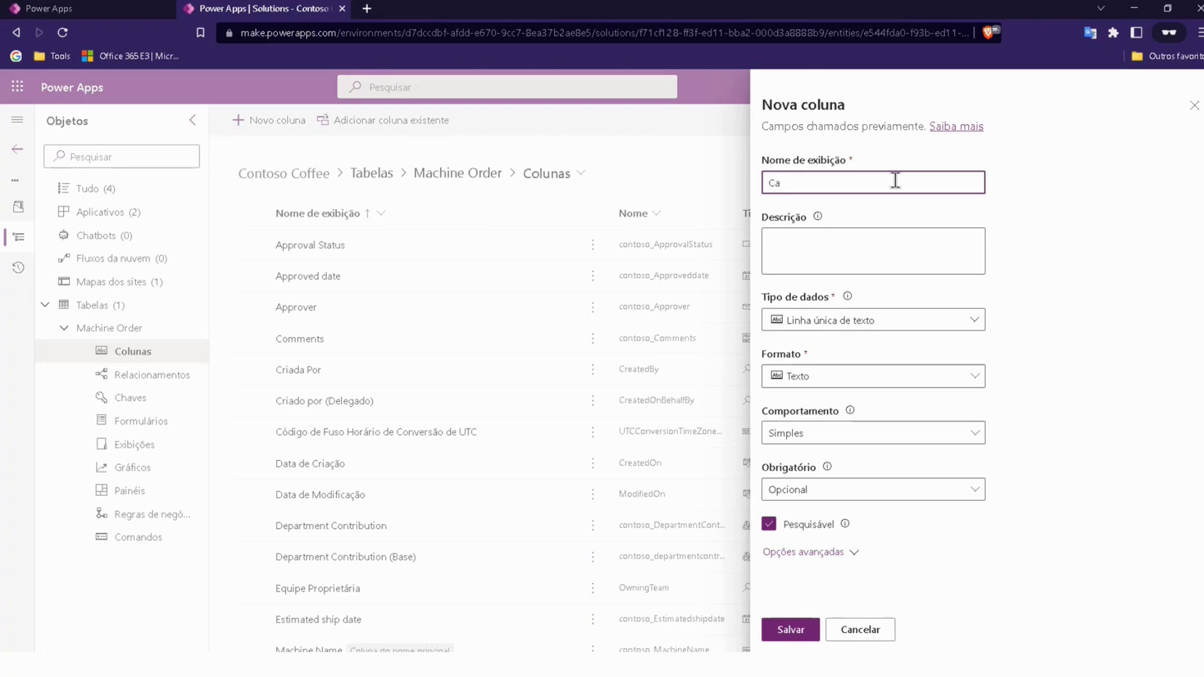
{"action": "type", "text": "pital Approved"}
{"action": "left_click", "coordinate": [1076, 278]}
{"action": "left_click", "coordinate": [956, 321]}
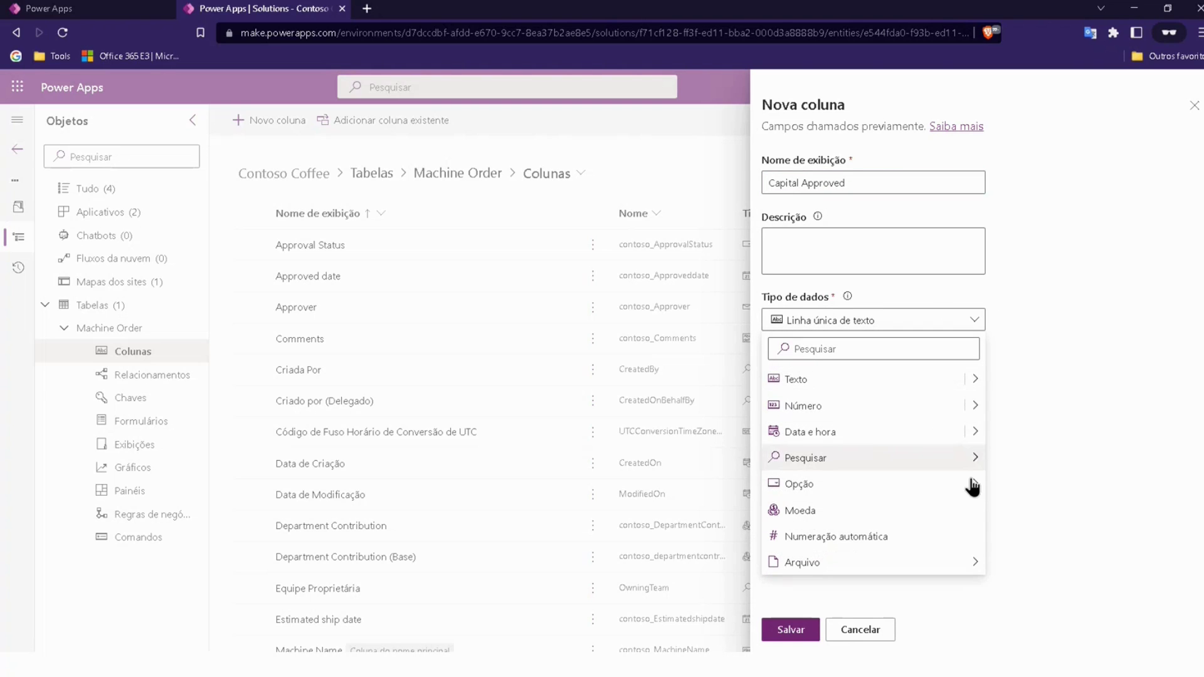
{"action": "mouse_move", "coordinate": [976, 488]}
{"action": "left_click", "coordinate": [1007, 512]}
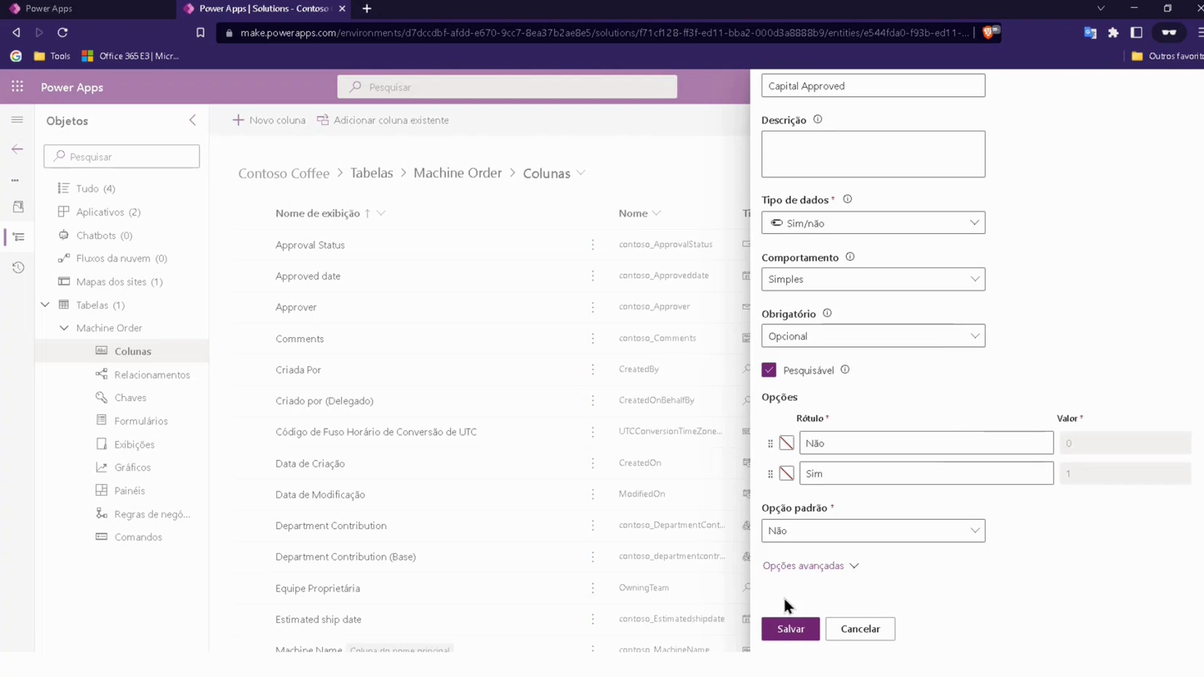
{"action": "left_click", "coordinate": [790, 629]}
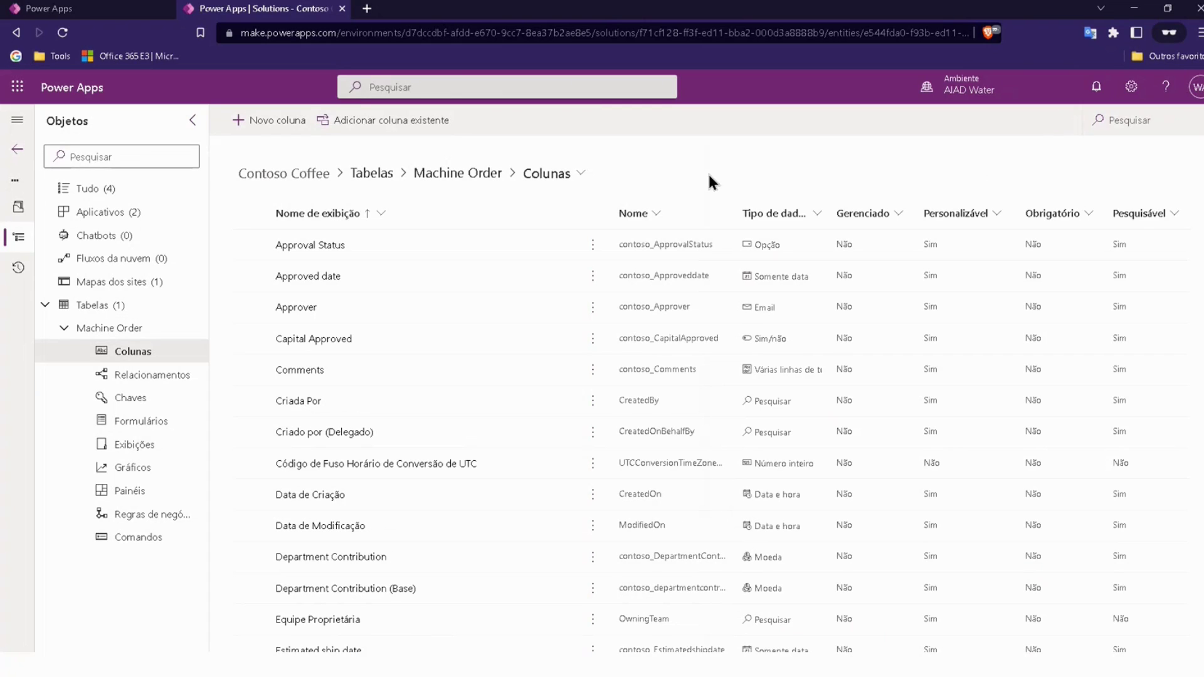
- Add a column named Machine Received with data type Sim/não to the Machine Order table
{"action": "left_click", "coordinate": [238, 120]}
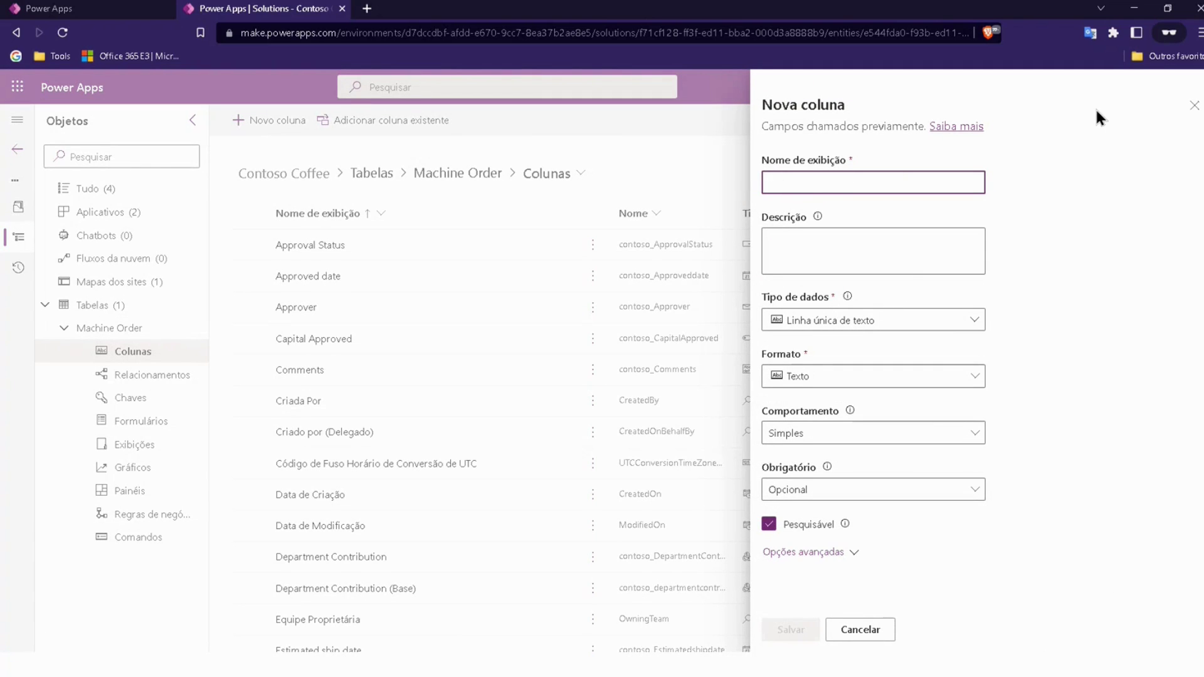
{"action": "type", "text": "Mach"}
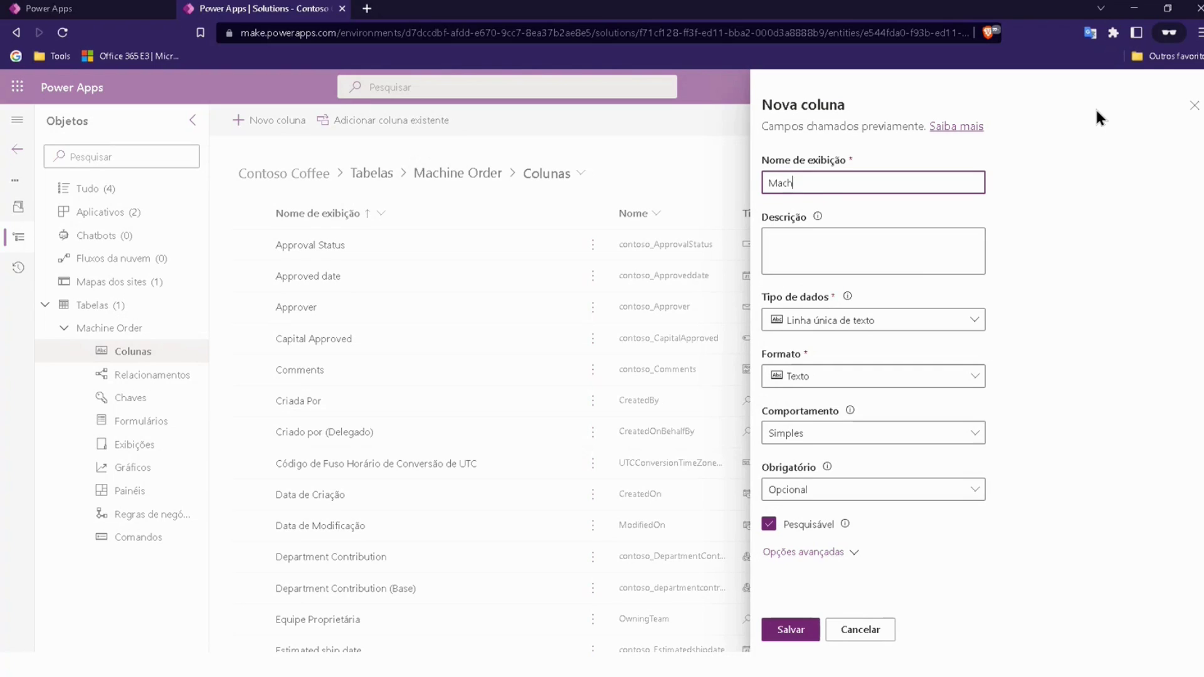
{"action": "type", "text": "ine Rece"}
{"action": "type", "text": "ived"}
{"action": "left_click", "coordinate": [1072, 301]}
{"action": "left_click", "coordinate": [950, 329]}
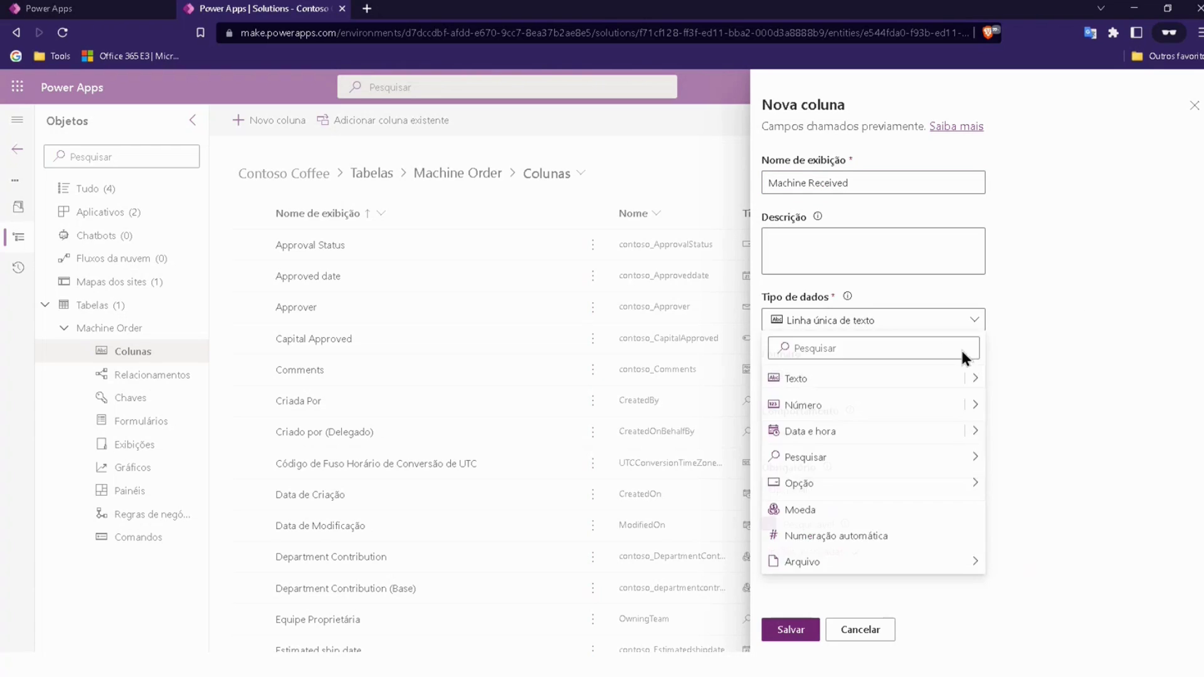
{"action": "mouse_move", "coordinate": [954, 487]}
{"action": "left_click", "coordinate": [1021, 511]}
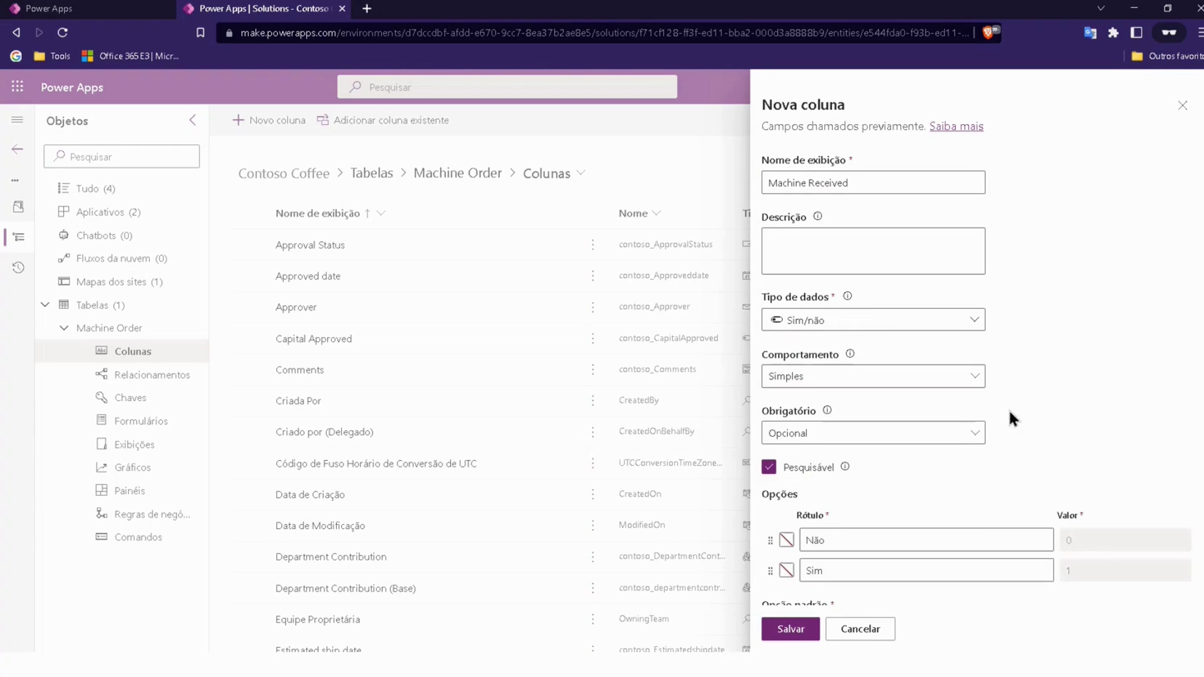
{"action": "scroll", "coordinate": [854, 601], "scroll_direction": "down", "scroll_amount": 1}
{"action": "left_click", "coordinate": [790, 630]}
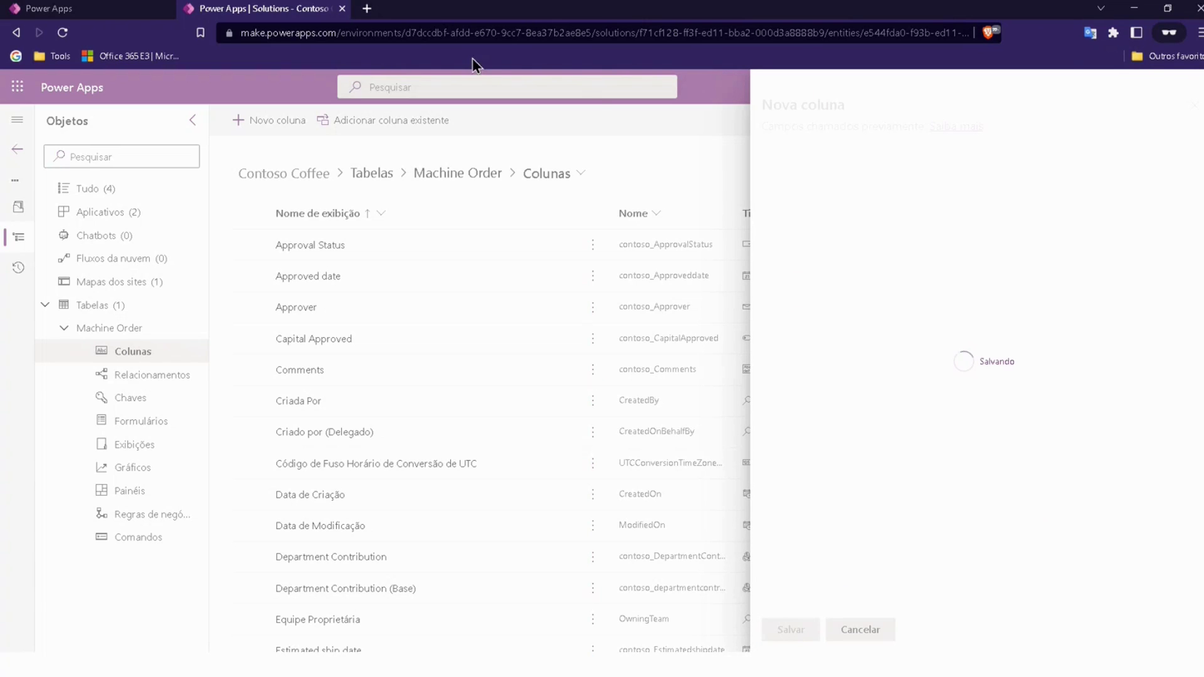
- Add a Sim/não column named Send Survey to the Machine Order table and save it
{"action": "left_click", "coordinate": [274, 122]}
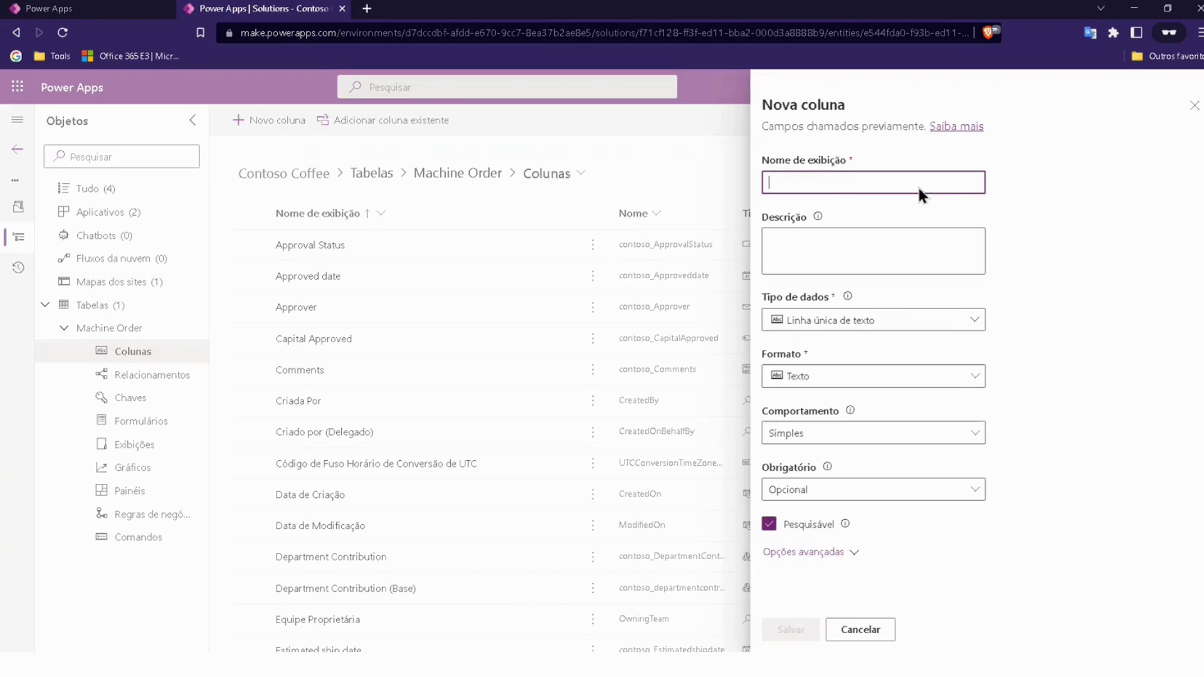
{"action": "type", "text": "Send"}
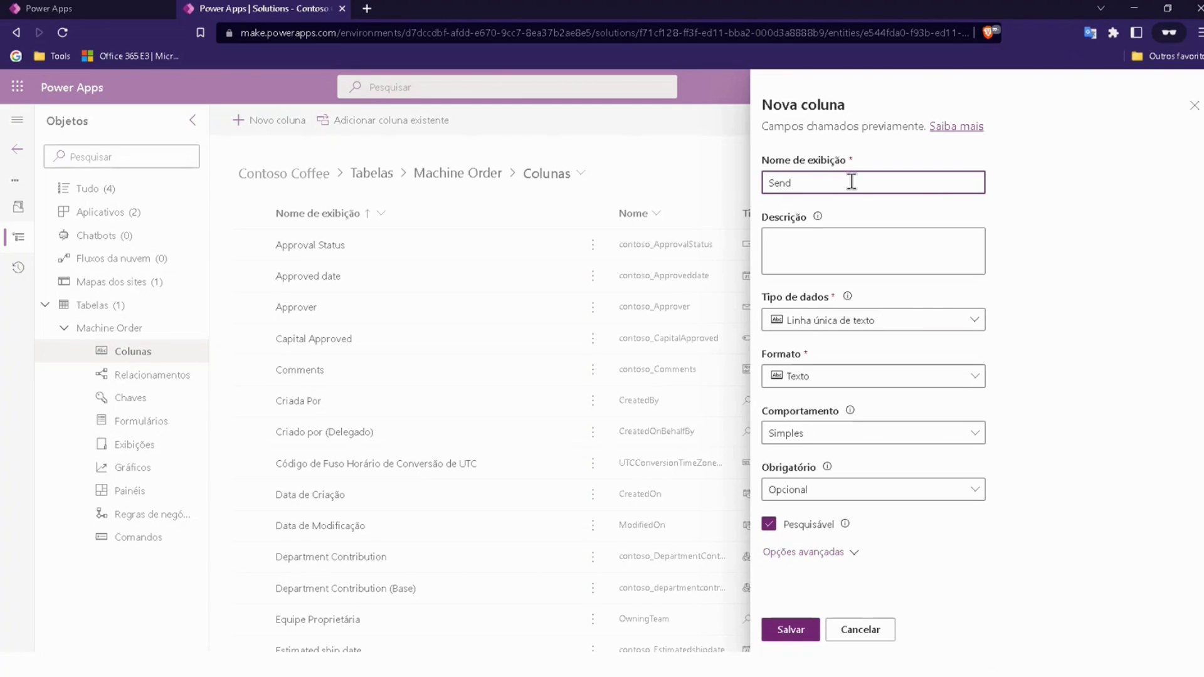
{"action": "type", "text": " Survey"}
{"action": "left_click", "coordinate": [914, 331]}
{"action": "mouse_move", "coordinate": [891, 492]}
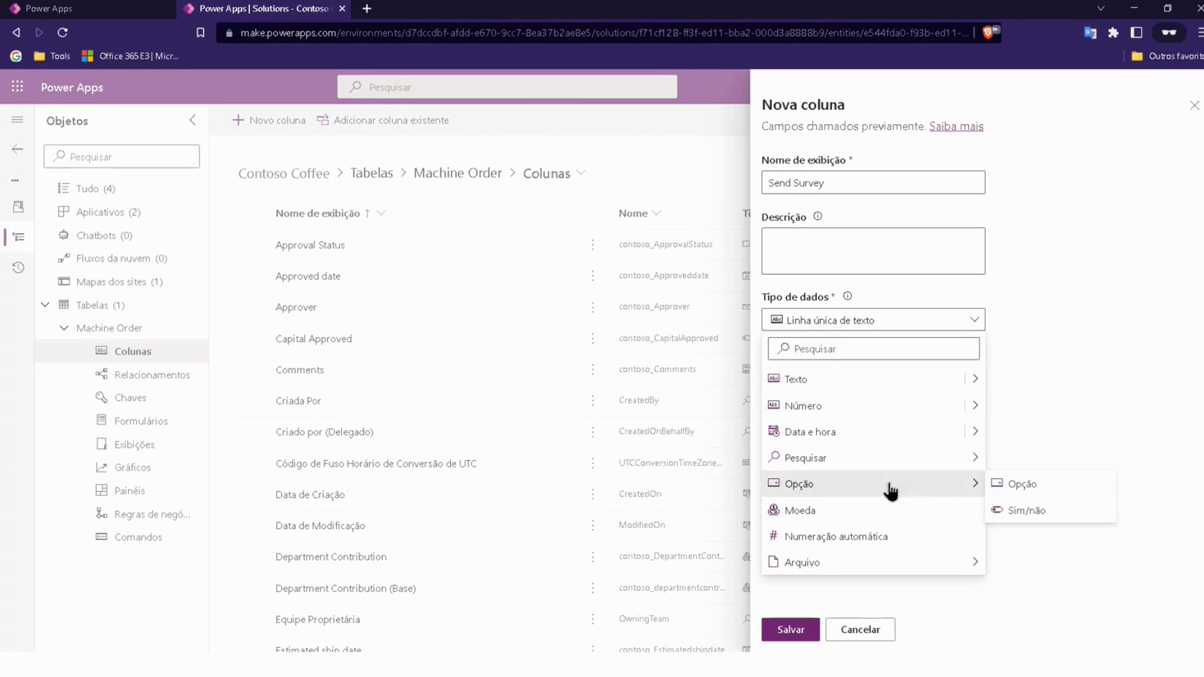
{"action": "left_click", "coordinate": [1010, 507]}
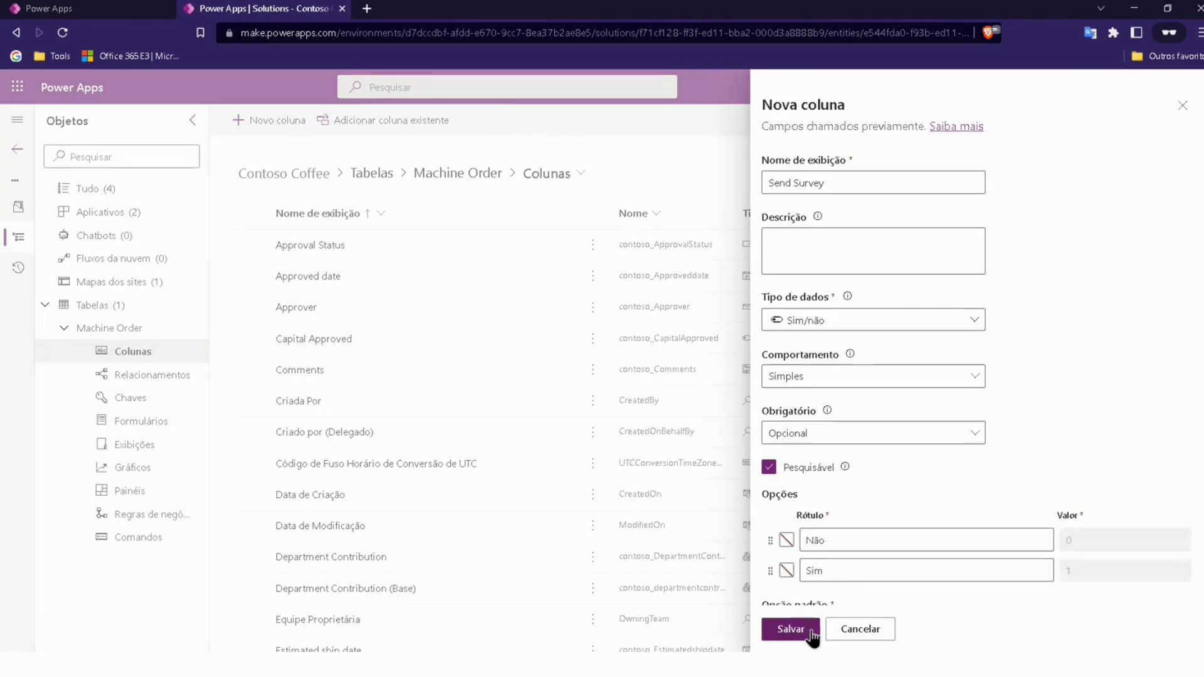
{"action": "left_click", "coordinate": [791, 630]}
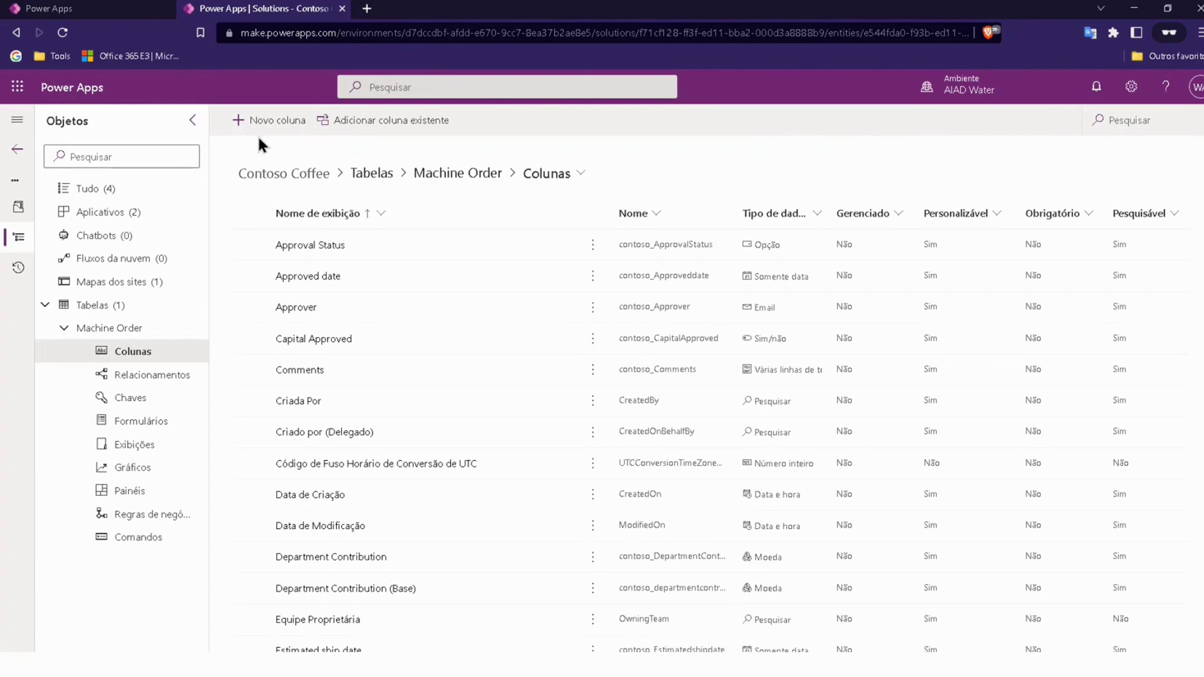
- Create a Machine Configured column with data type Sim/não in the Machine Order table
{"action": "left_click", "coordinate": [268, 119]}
{"action": "type", "text": "M"}
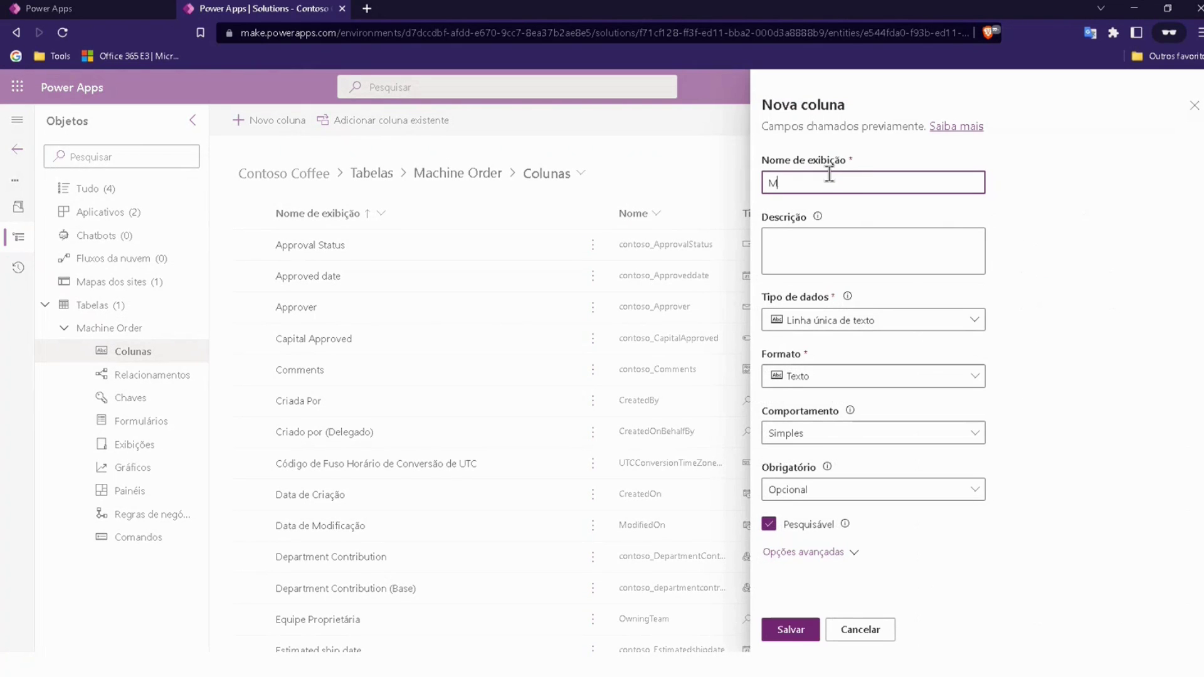
{"action": "type", "text": "achine Configured"}
{"action": "left_click", "coordinate": [966, 319]}
{"action": "mouse_move", "coordinate": [948, 491]}
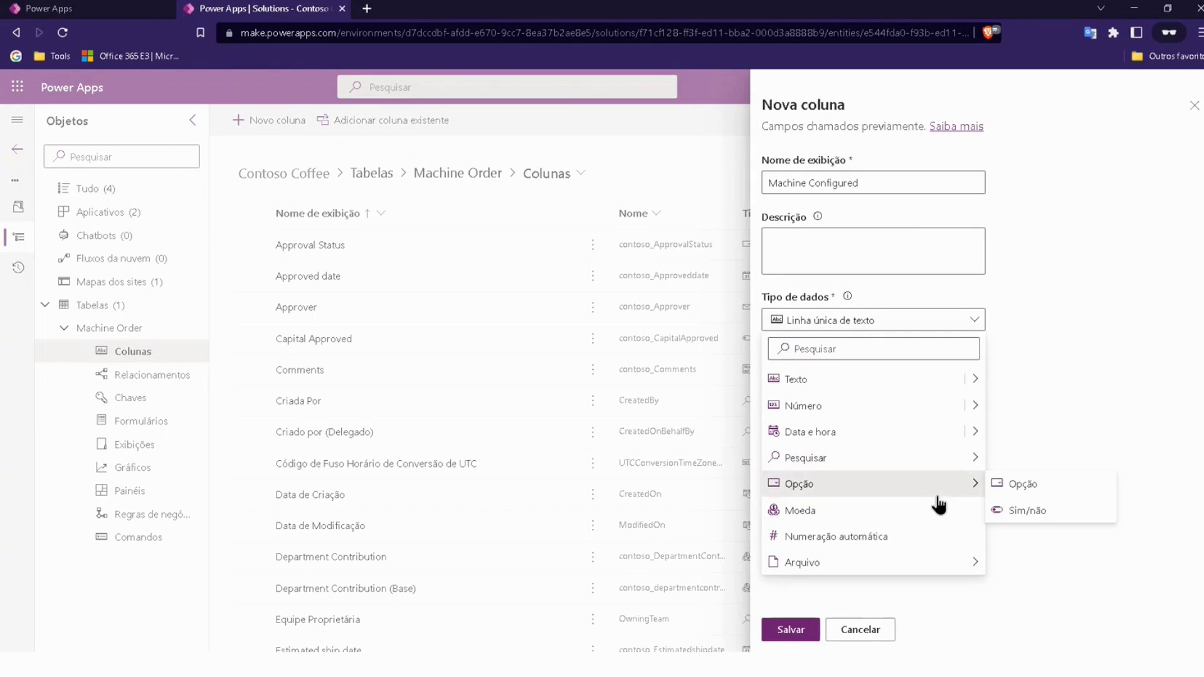
{"action": "left_click", "coordinate": [1004, 508]}
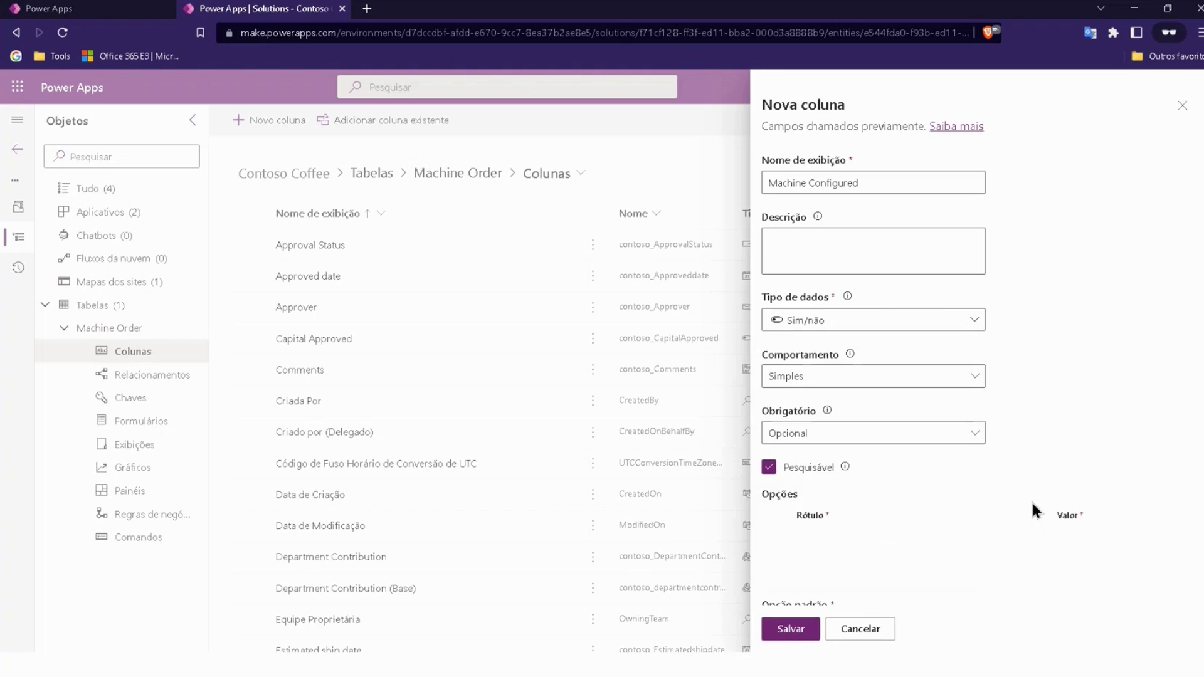
{"action": "left_click", "coordinate": [795, 632]}
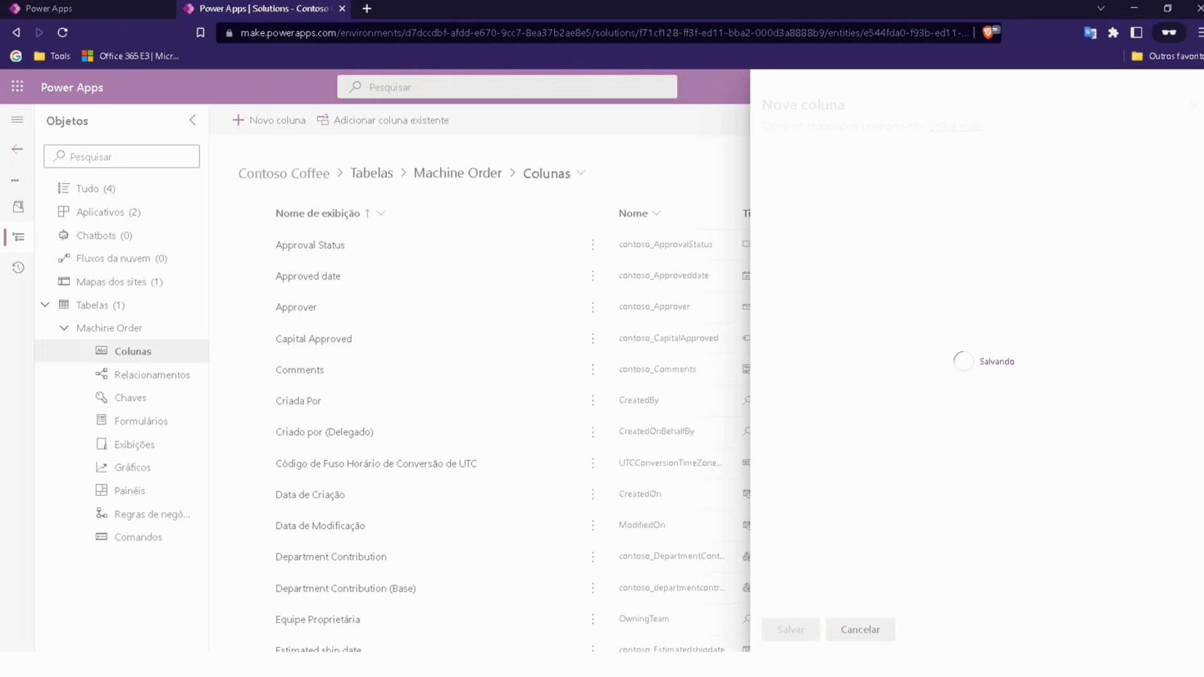
- Create a Machine Delivered column of data type Sim/não in the Machine Order table
{"action": "left_click", "coordinate": [240, 126]}
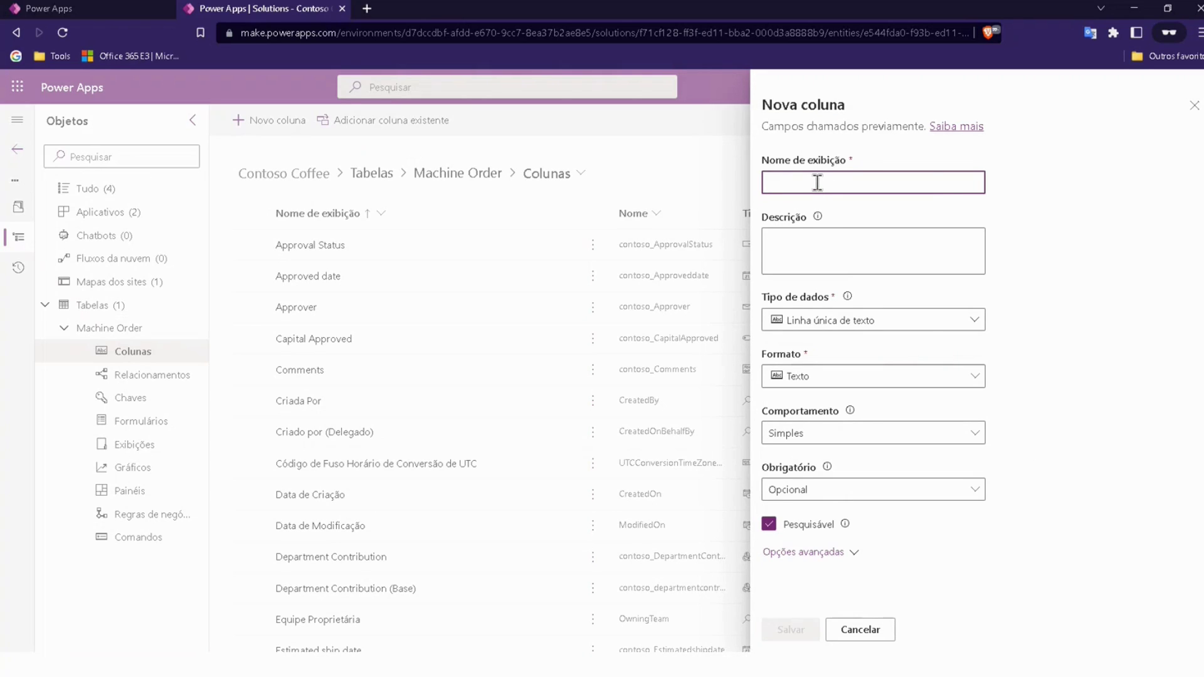
{"action": "type", "text": "Machine"}
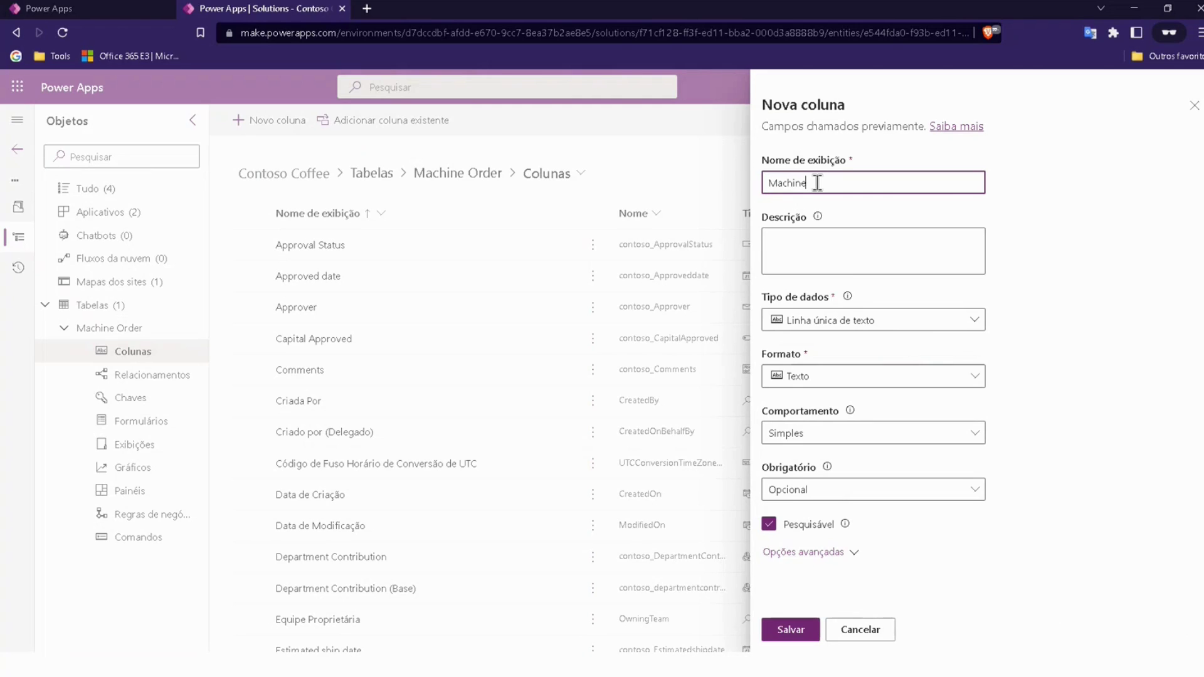
{"action": "type", "text": " Delivered"}
{"action": "left_click", "coordinate": [973, 321]}
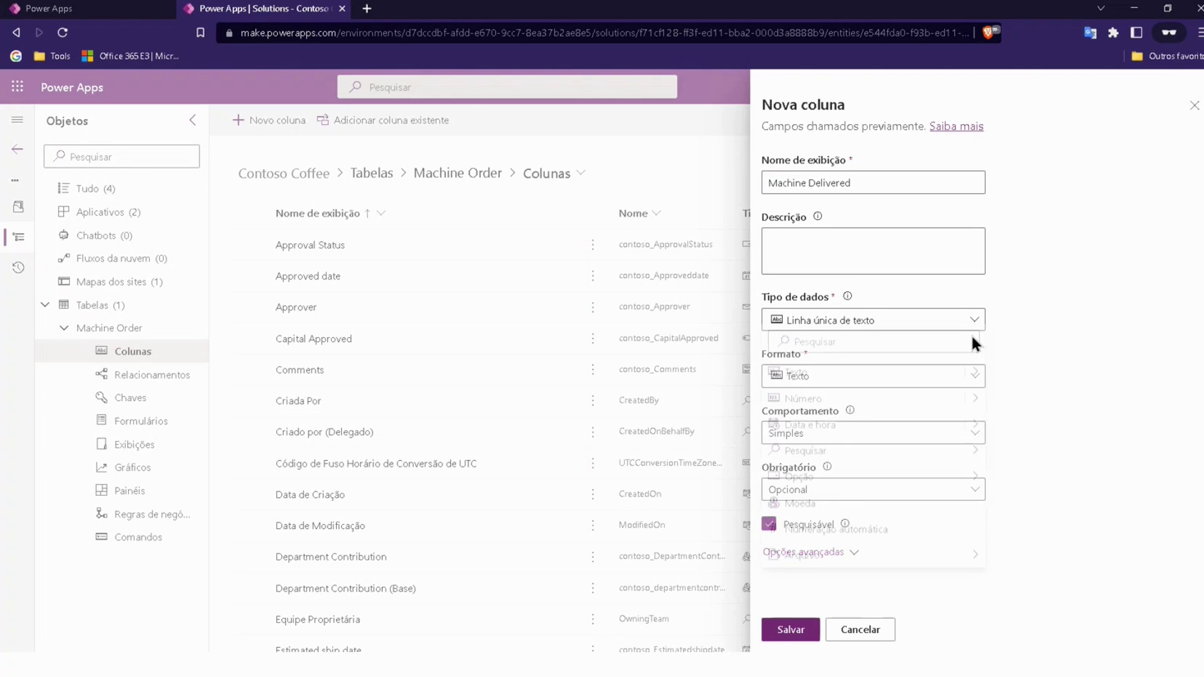
{"action": "mouse_move", "coordinate": [963, 484]}
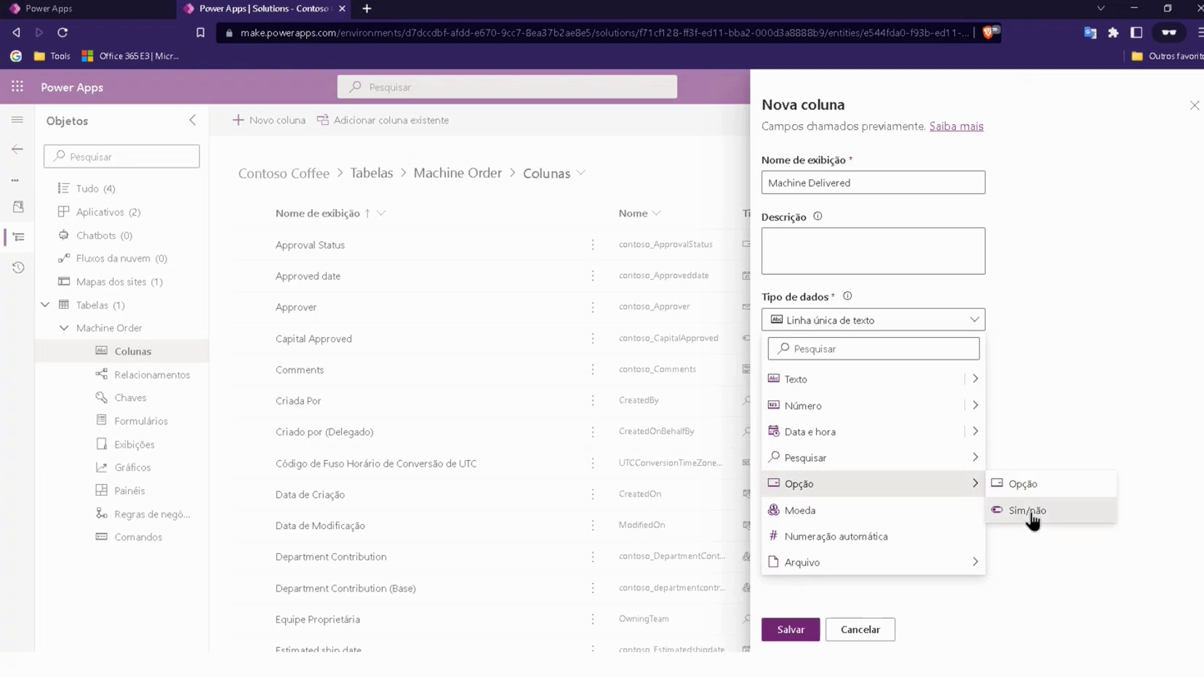
{"action": "left_click", "coordinate": [1026, 507]}
{"action": "left_click", "coordinate": [803, 630]}
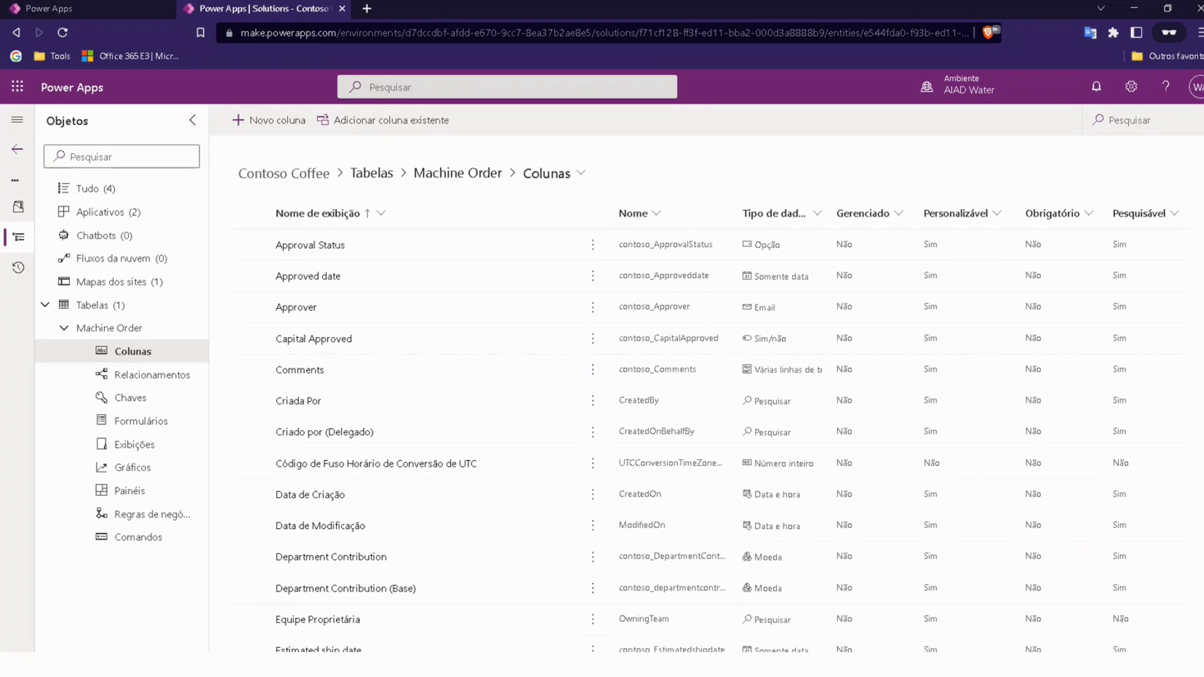
- Add a column named Supplier Order ID to the Machine Order table, keeping the data type Linha única de texto
{"action": "left_click", "coordinate": [264, 122]}
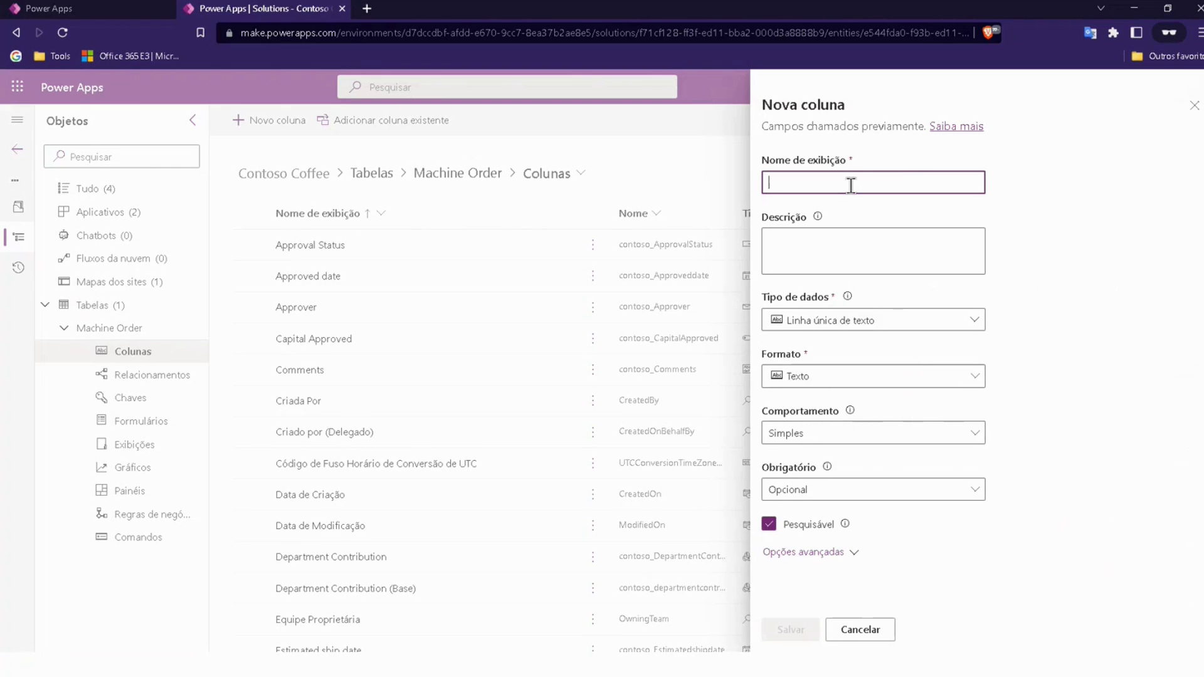
{"action": "type", "text": "S"}
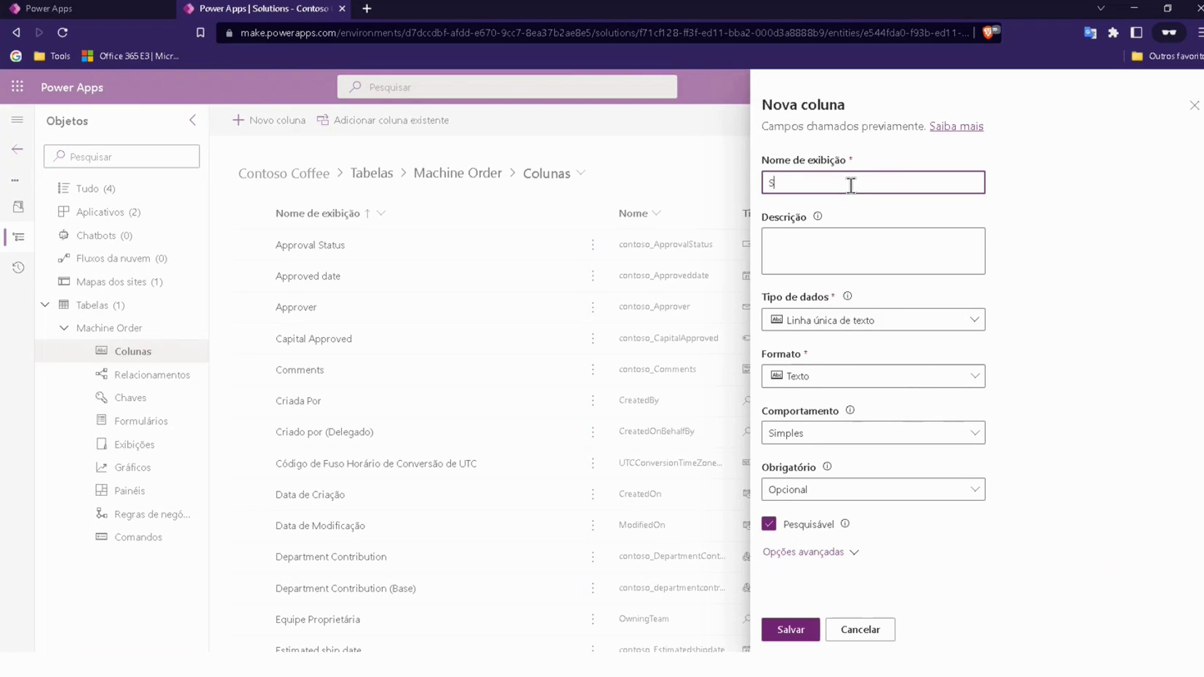
{"action": "type", "text": "upplier Order ID"}
{"action": "left_click", "coordinate": [792, 631]}
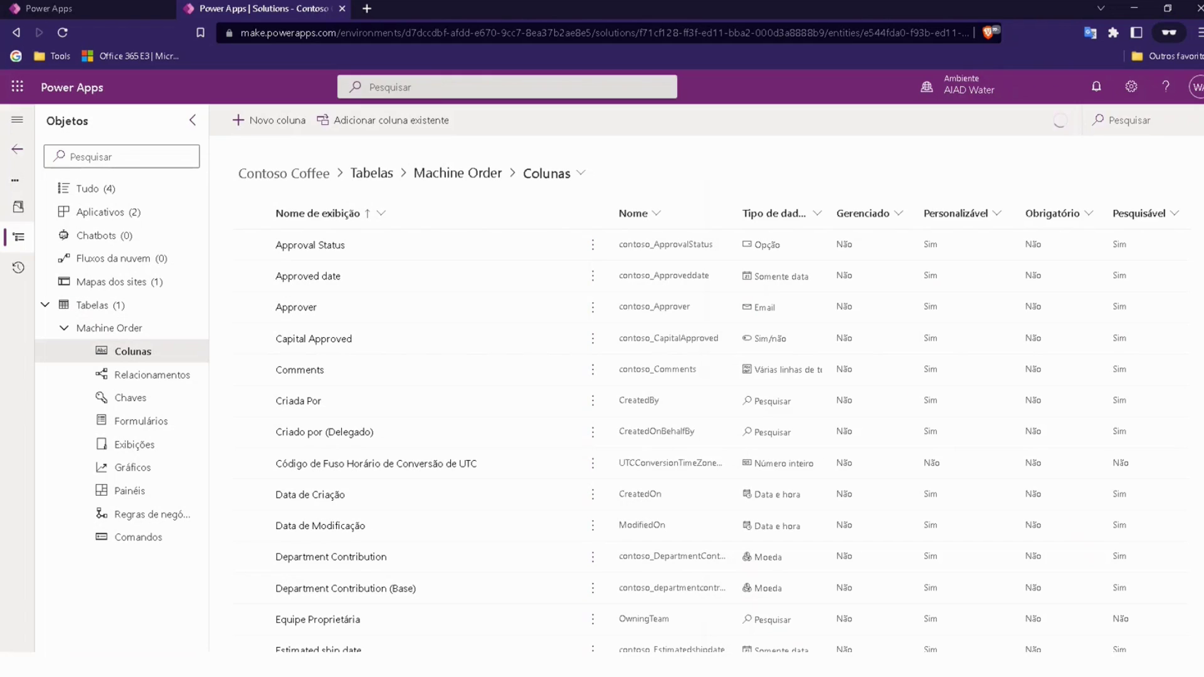
{"action": "scroll", "coordinate": [483, 242], "scroll_direction": "down", "scroll_amount": 2}
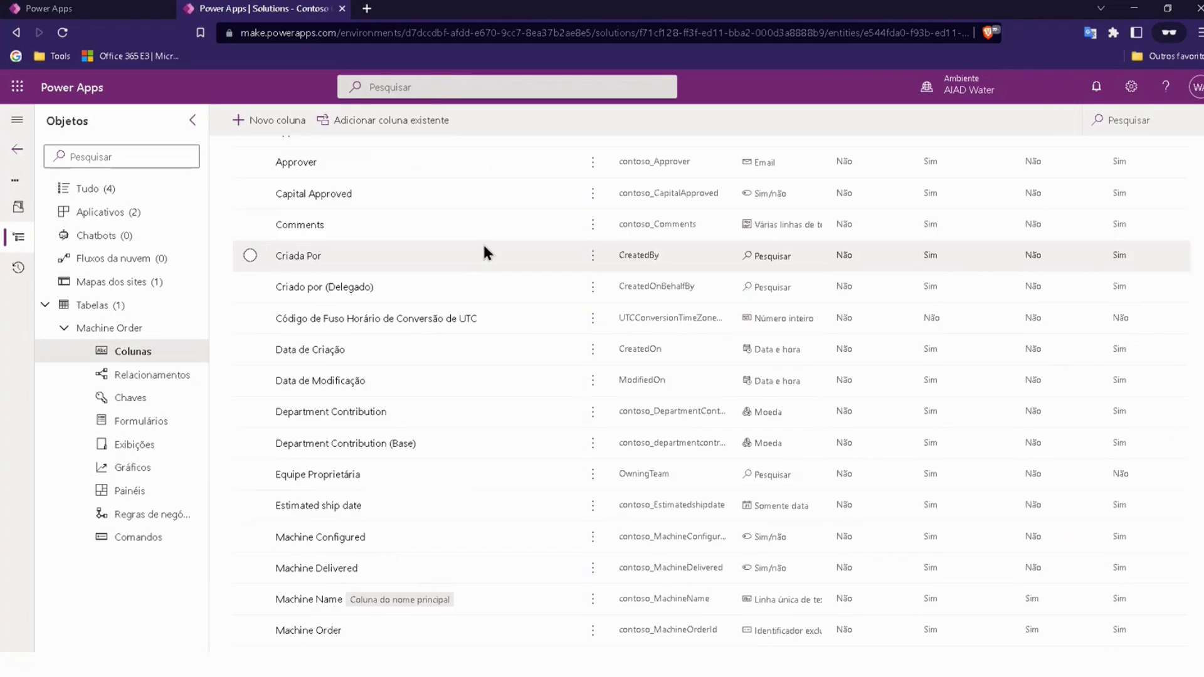
{"action": "scroll", "coordinate": [466, 237], "scroll_direction": "up", "scroll_amount": 2}
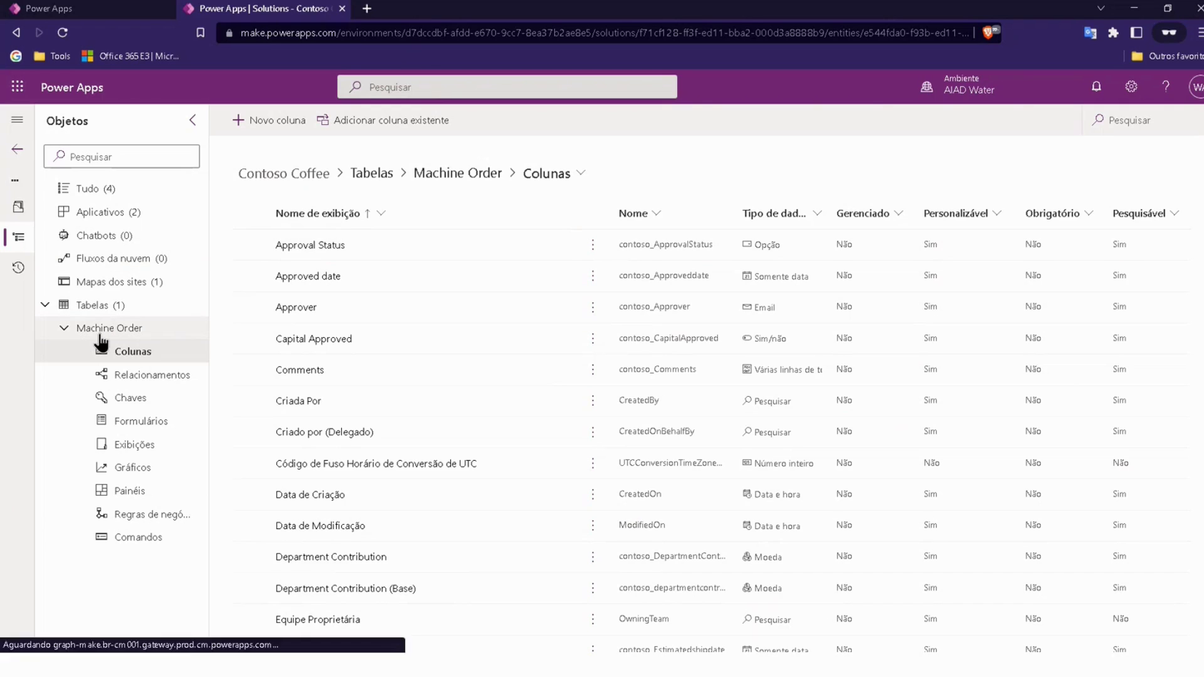
- Create a business process flow named Machine Procurement Process in the Contoso Coffee solution, based on the Machine Order table
{"action": "left_click", "coordinate": [83, 188]}
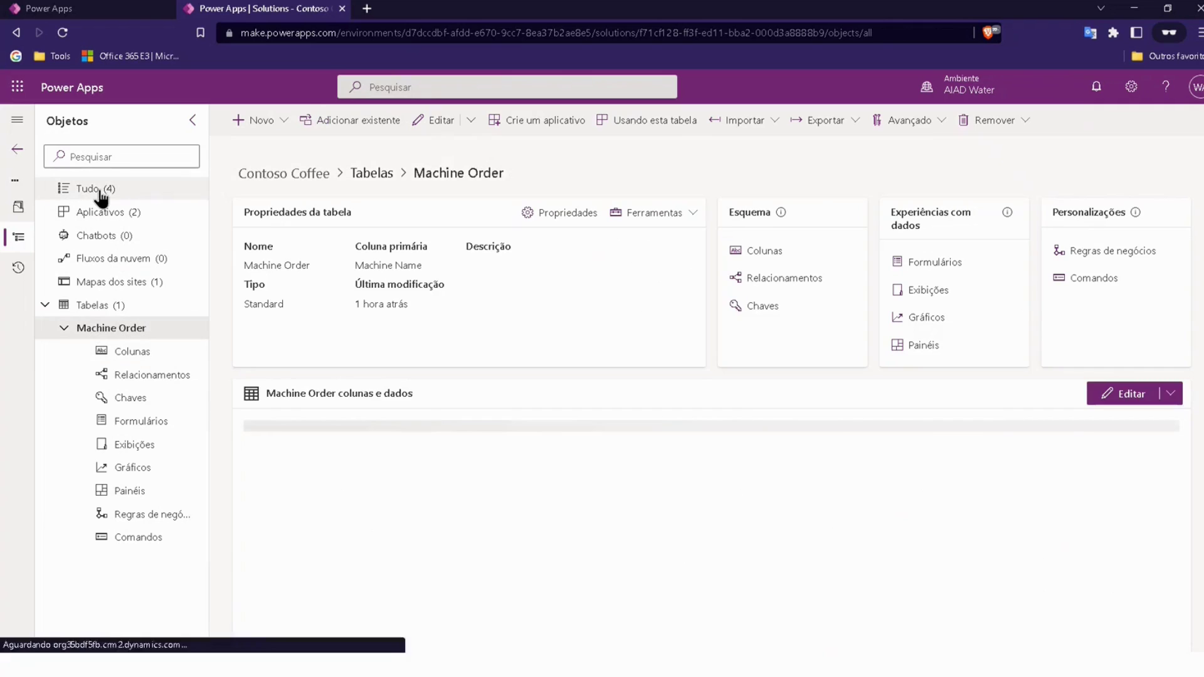
{"action": "left_click", "coordinate": [276, 128]}
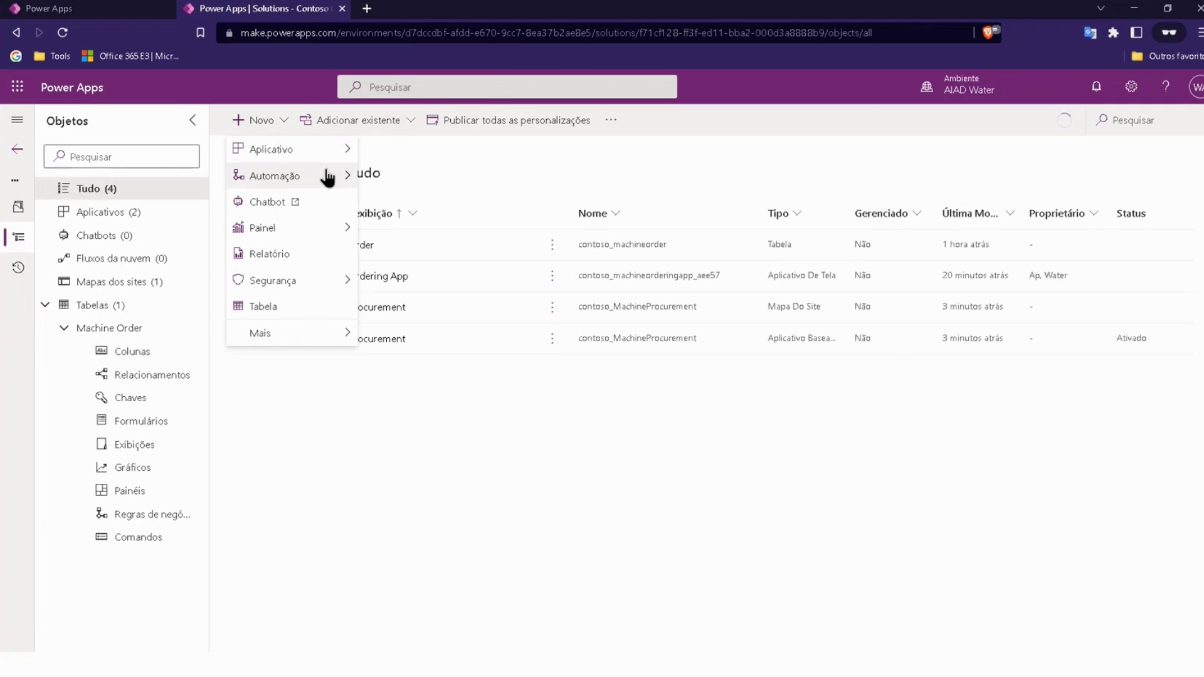
{"action": "mouse_move", "coordinate": [328, 178]}
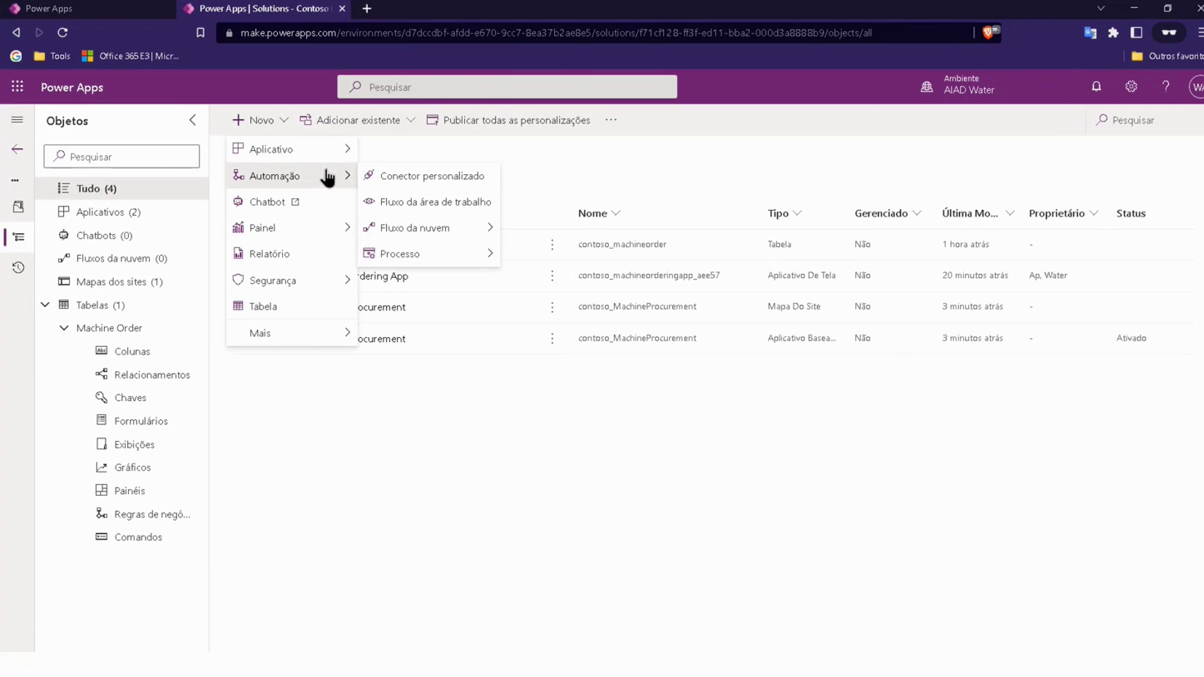
{"action": "mouse_move", "coordinate": [473, 257]}
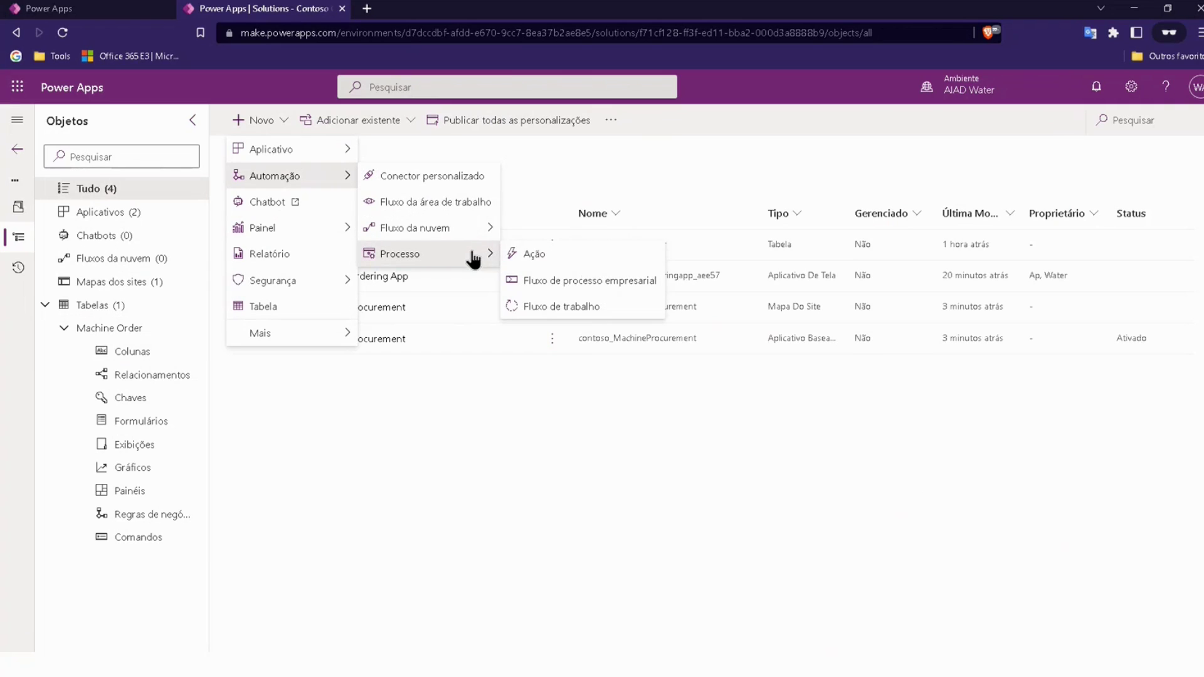
{"action": "left_click", "coordinate": [568, 283]}
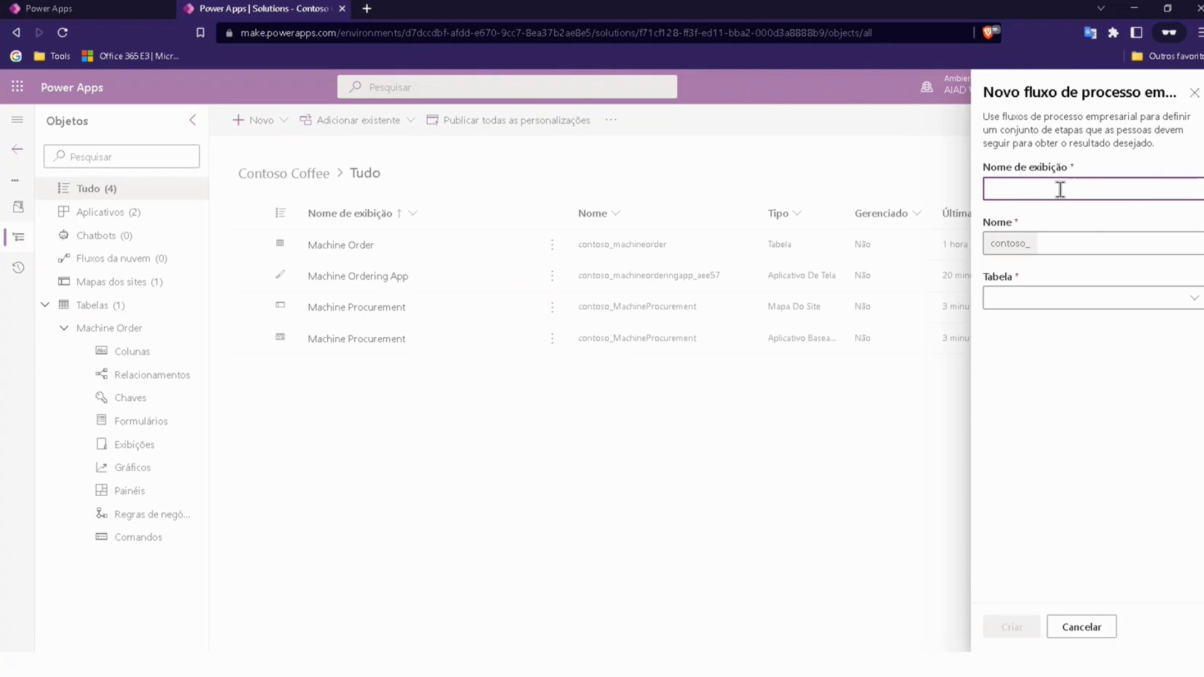
{"action": "type", "text": "Machine Procurement Process"}
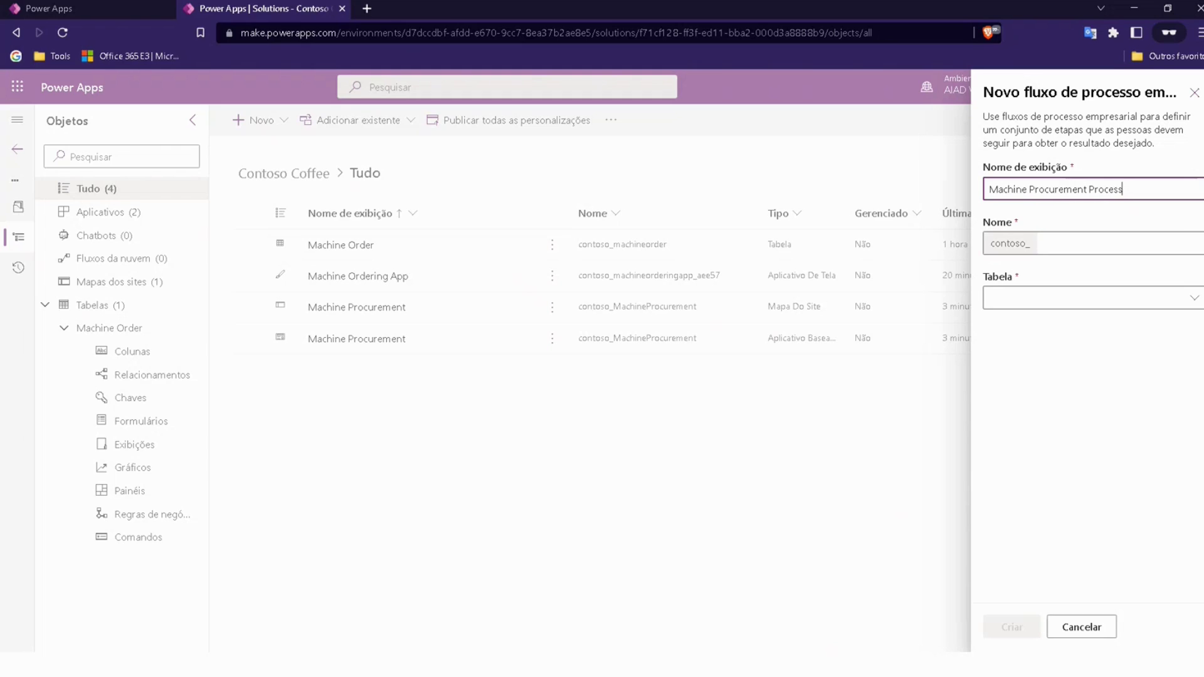
{"action": "left_click", "coordinate": [1093, 274]}
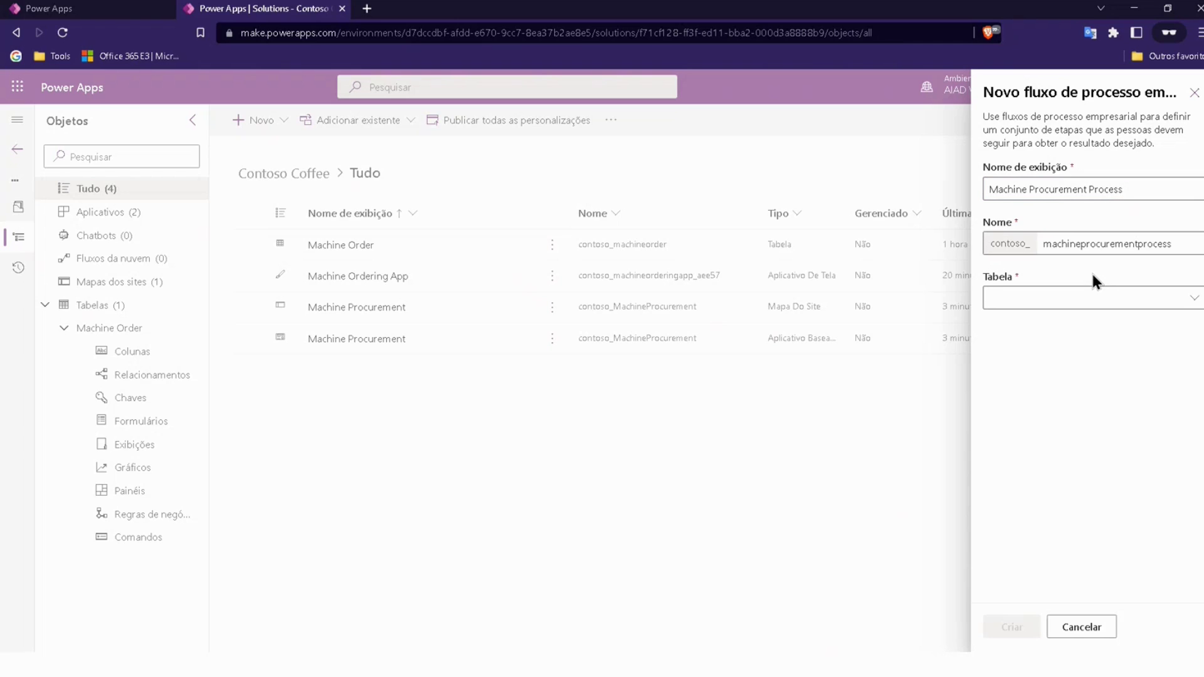
{"action": "left_click", "coordinate": [1134, 299]}
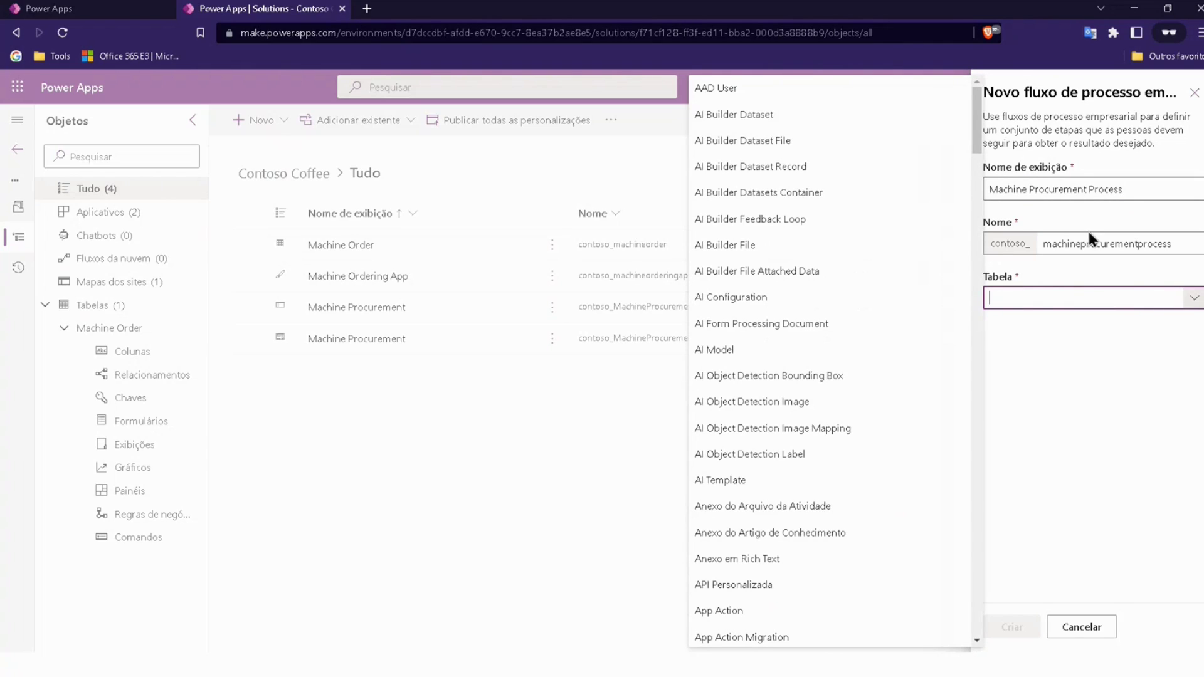
{"action": "left_click", "coordinate": [1070, 304]}
{"action": "type", "text": "Machine Order"}
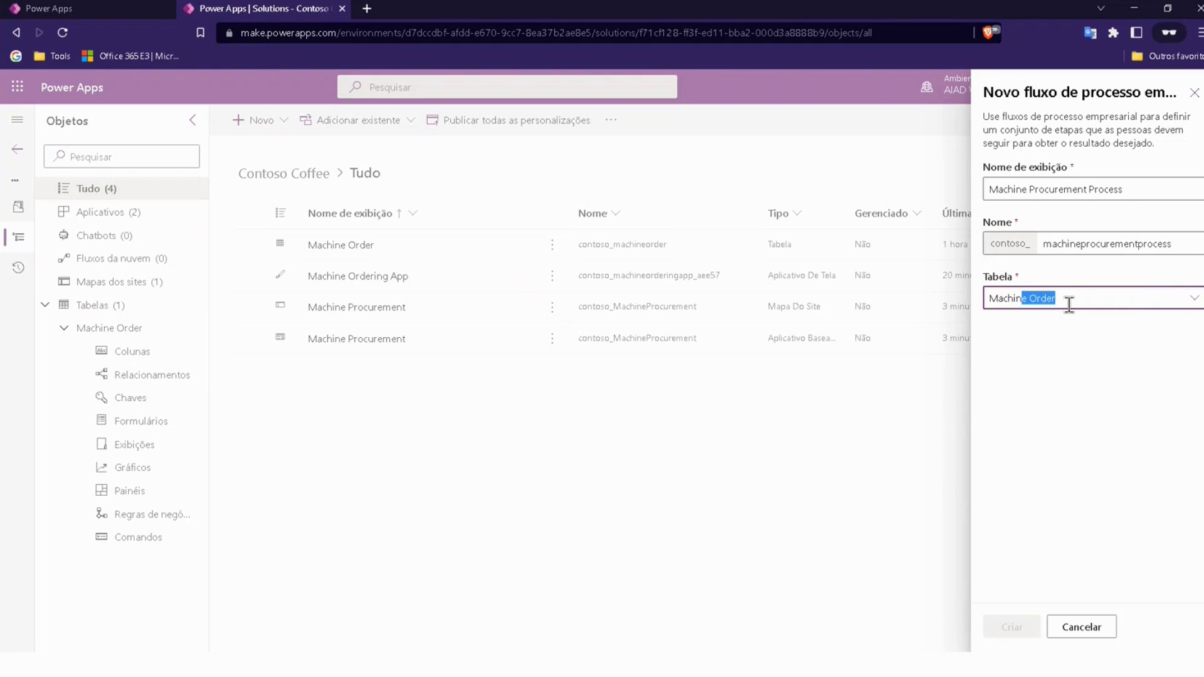
{"action": "key", "text": "Tab"}
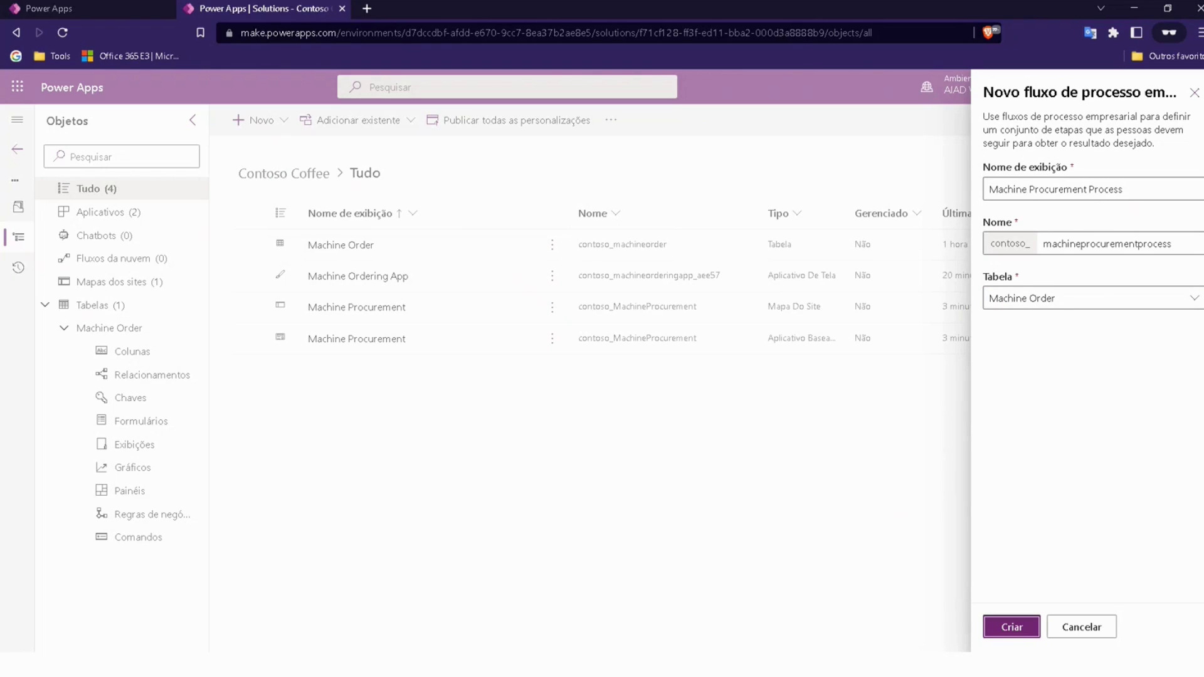
{"action": "left_click", "coordinate": [1011, 627]}
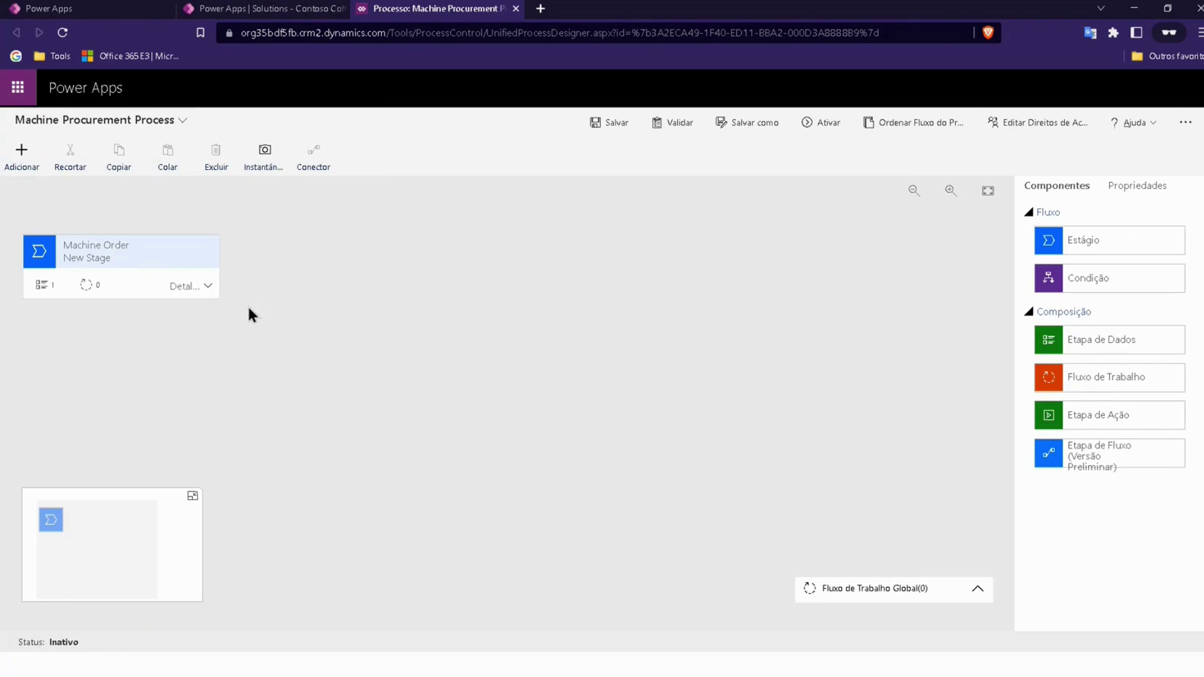
- Rename the first stage of the business process flow as Máquina Solicitada and apply the change
{"action": "left_click", "coordinate": [143, 273]}
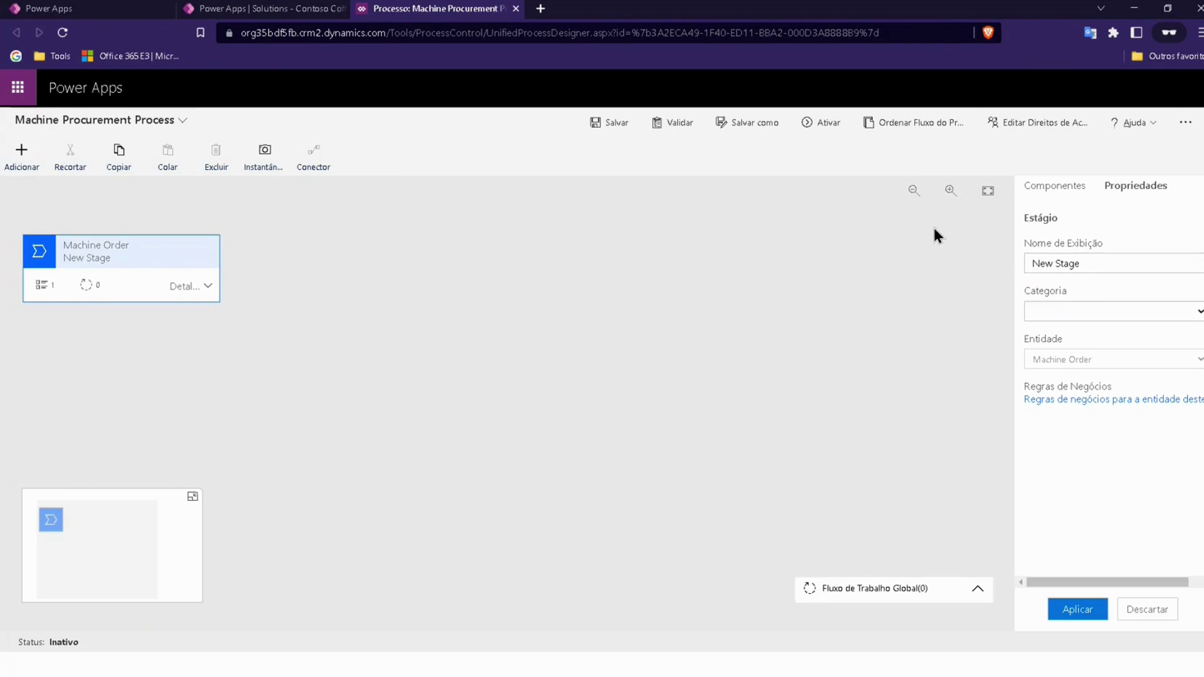
{"action": "left_click_drag", "start_coordinate": [1084, 268], "coordinate": [980, 261]}
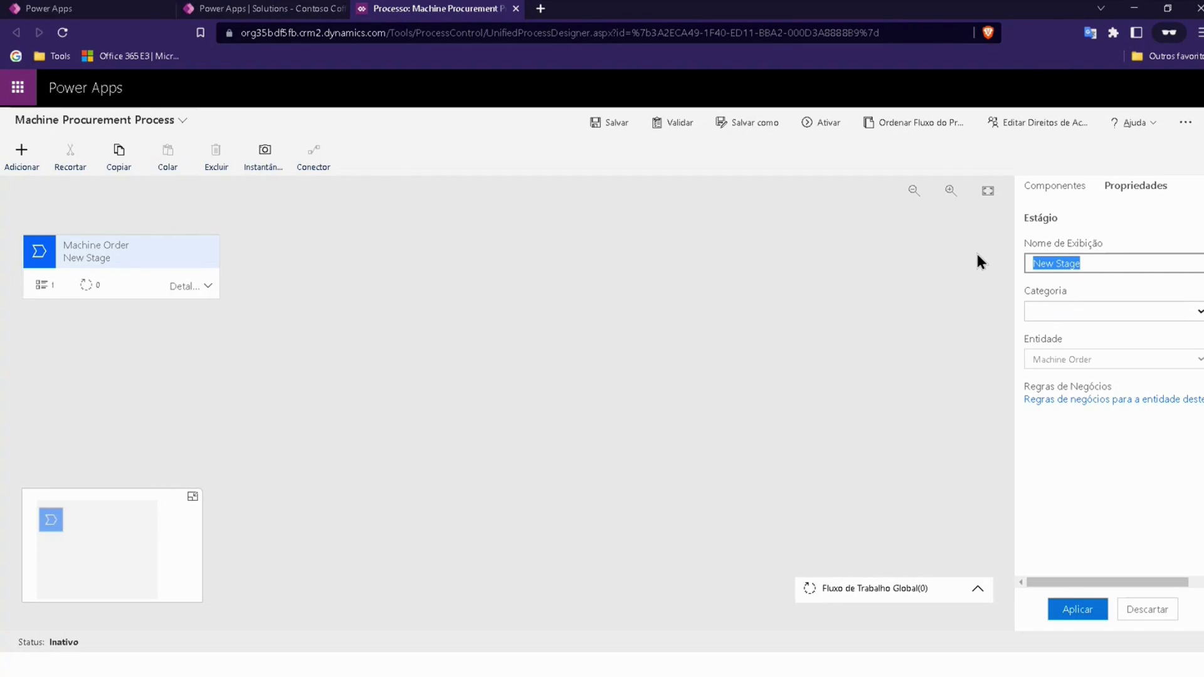
{"action": "key", "text": "BackSpace"}
{"action": "type", "text": "M"}
{"action": "left_click", "coordinate": [168, 257]}
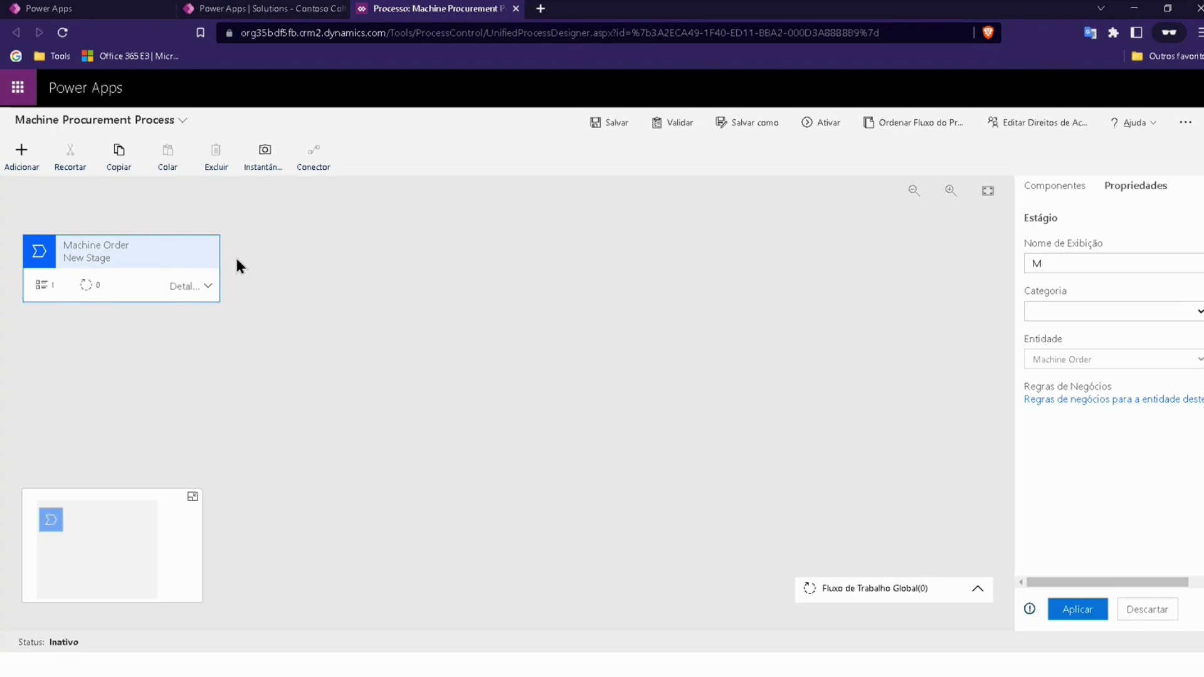
{"action": "left_click", "coordinate": [1062, 263]}
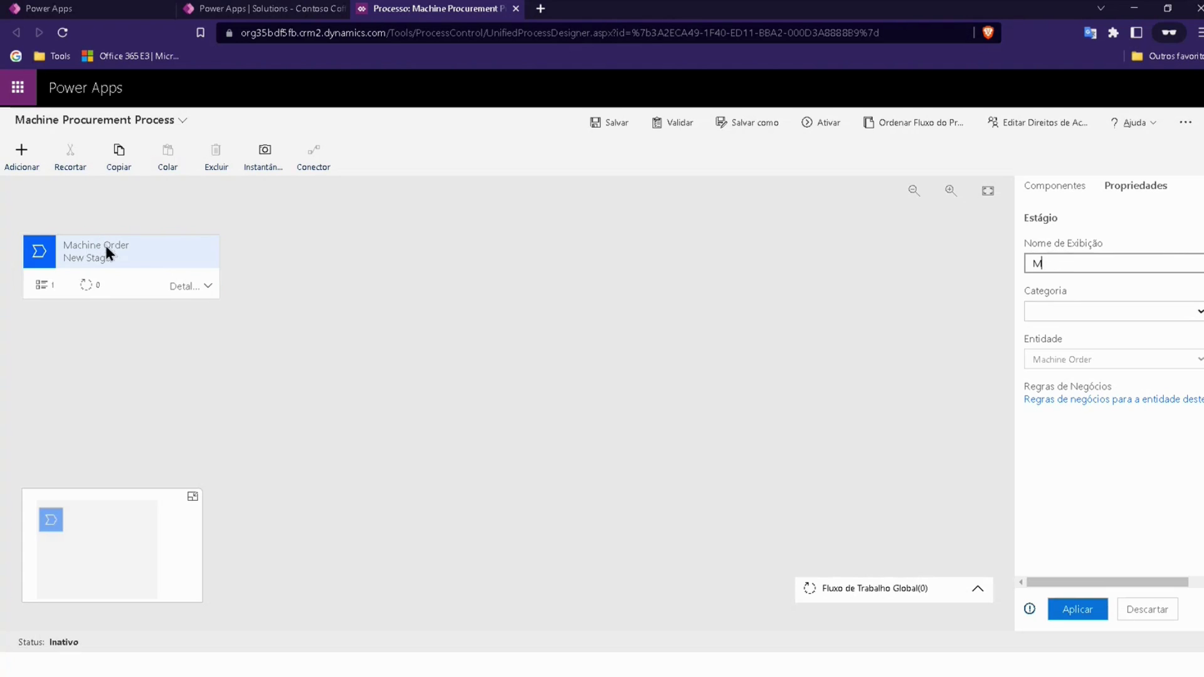
{"action": "left_click", "coordinate": [106, 248]}
{"action": "left_click", "coordinate": [1074, 263]}
{"action": "type", "text": "áquina Solicitada"}
{"action": "left_click", "coordinate": [1115, 442]}
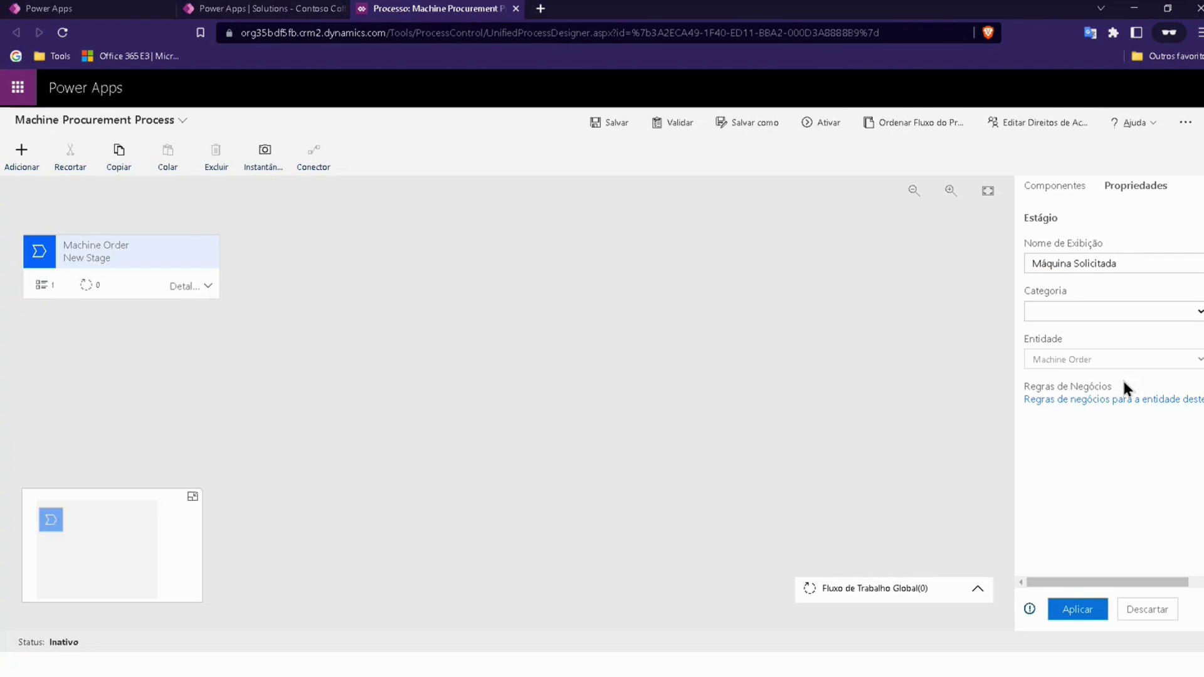
{"action": "left_click", "coordinate": [1077, 610]}
{"action": "left_click", "coordinate": [192, 289]}
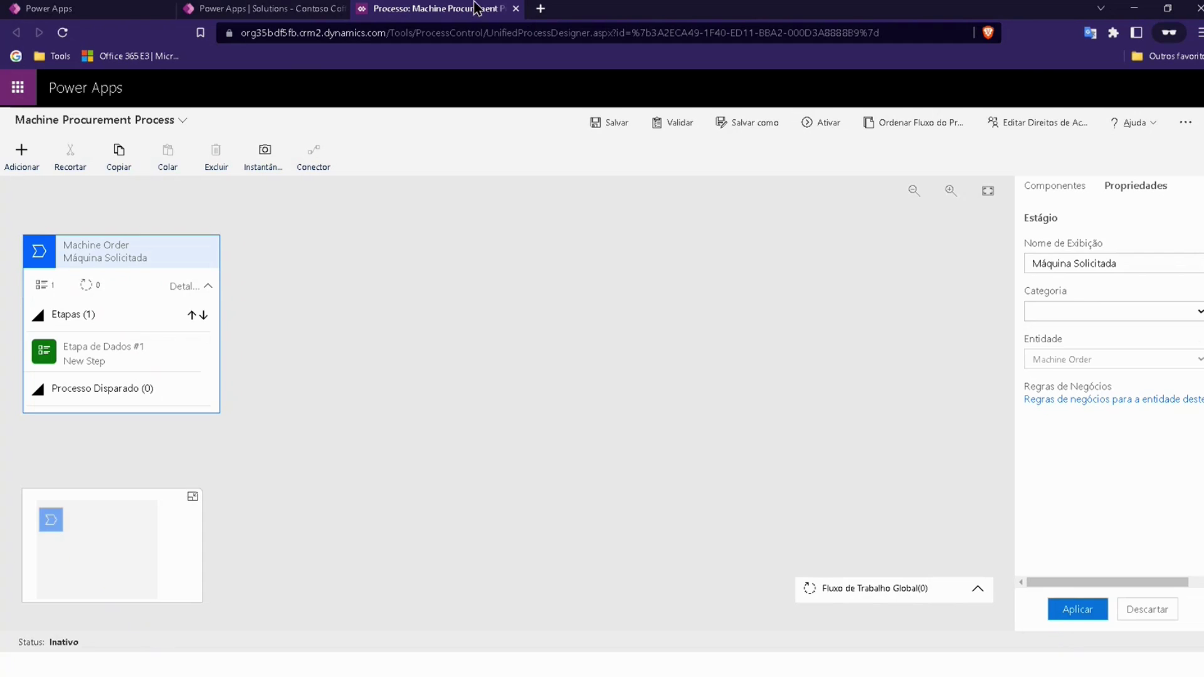
{"action": "left_click", "coordinate": [1081, 190]}
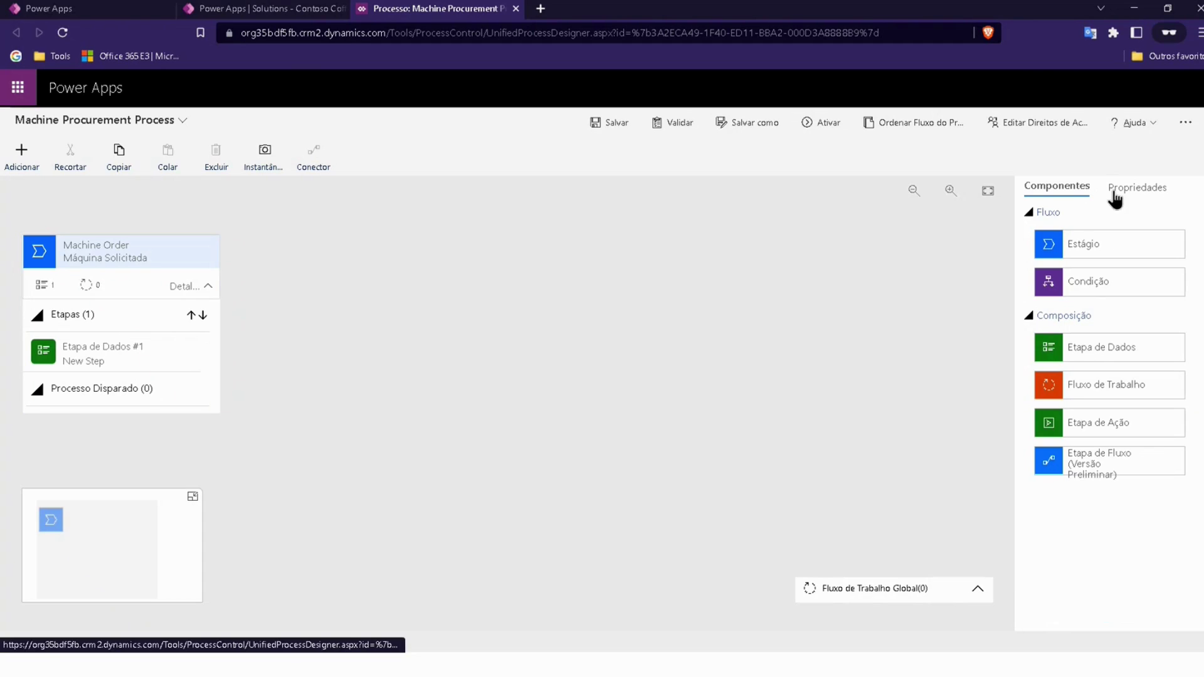
{"action": "left_click_drag", "start_coordinate": [1117, 352], "coordinate": [96, 336]}
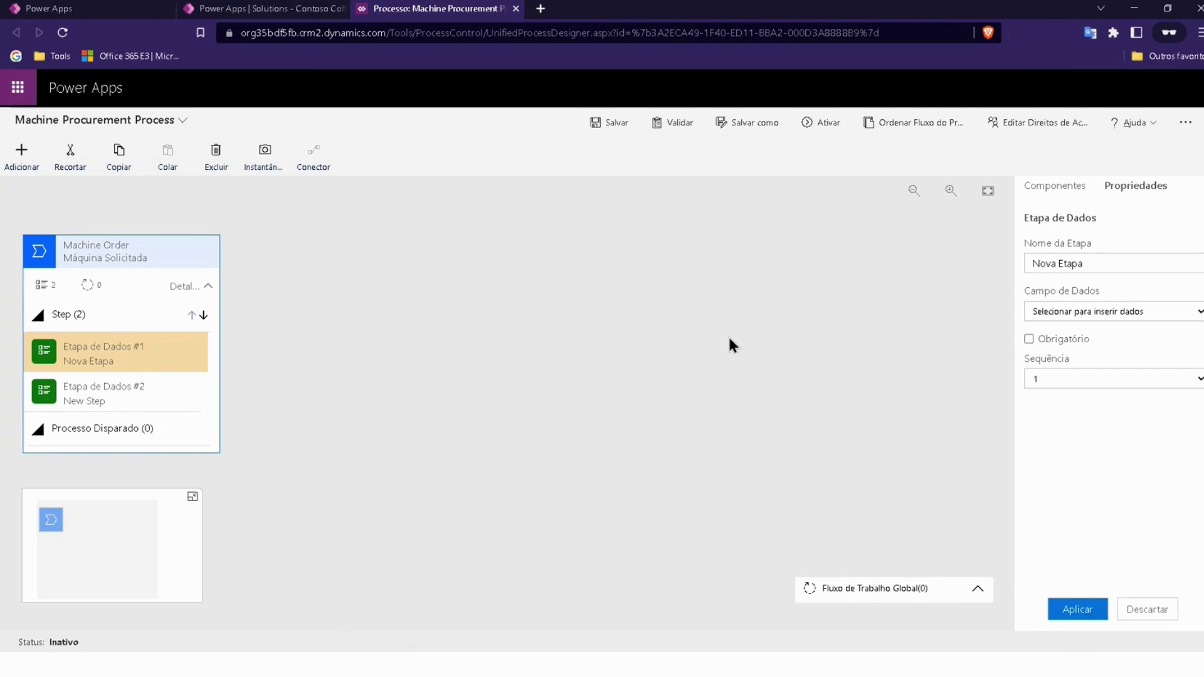
{"action": "left_click", "coordinate": [219, 160]}
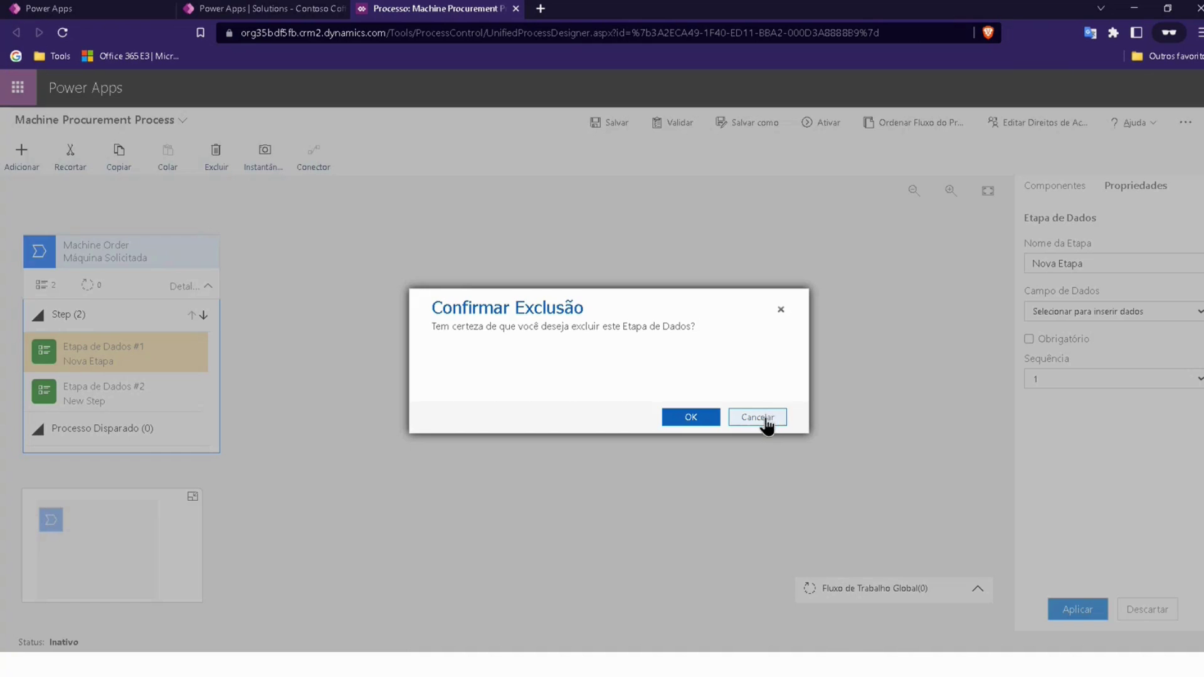
{"action": "left_click", "coordinate": [757, 418]}
{"action": "key", "text": "Delete"}
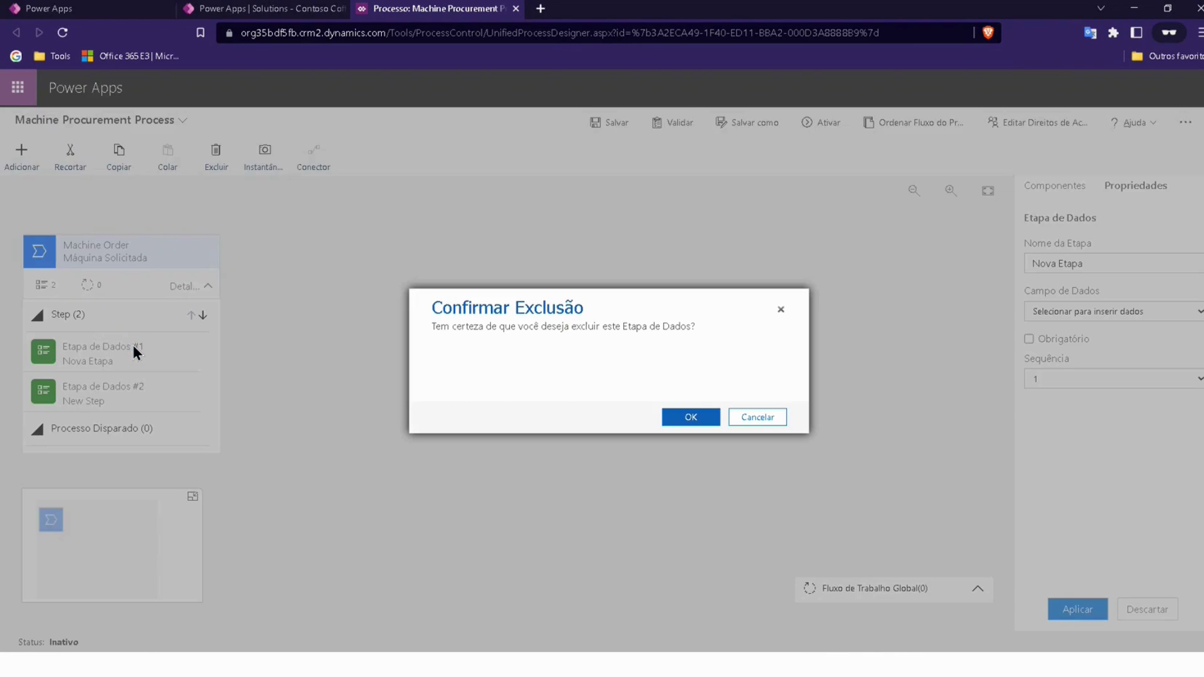
{"action": "left_click", "coordinate": [700, 419]}
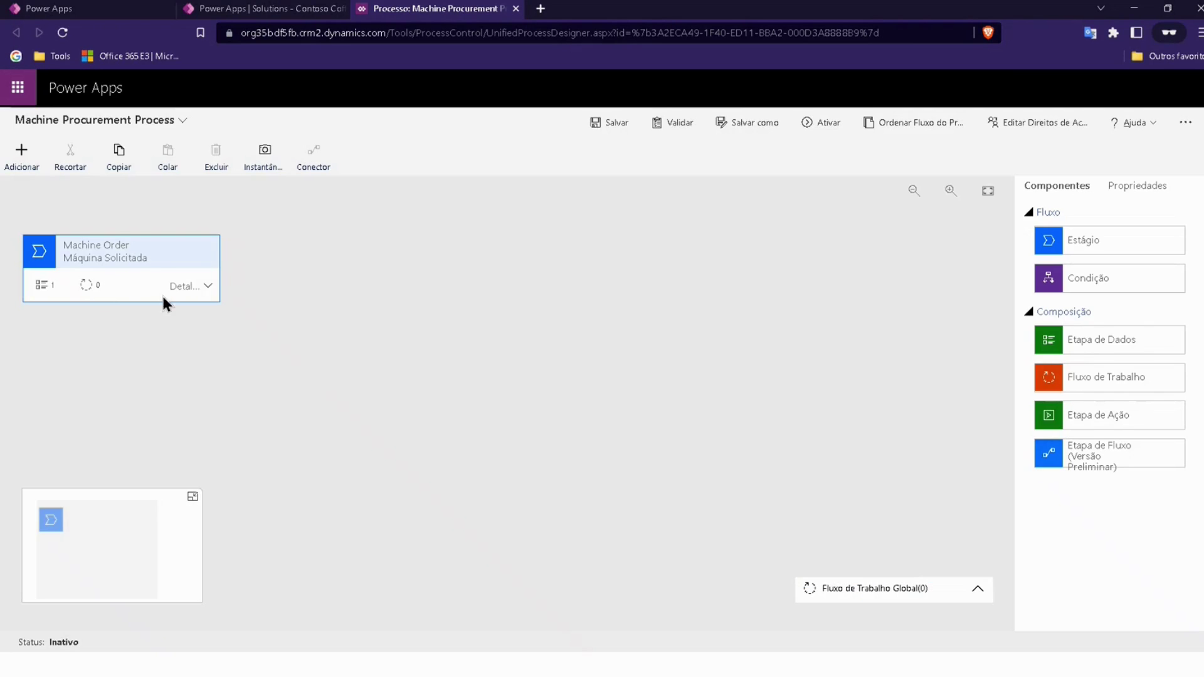
- Name the existing data step in the Máquina Solicitada stage Hora de Solicitação, bind it to the Request Date field, and apply
{"action": "left_click", "coordinate": [206, 285]}
{"action": "left_click", "coordinate": [81, 347]}
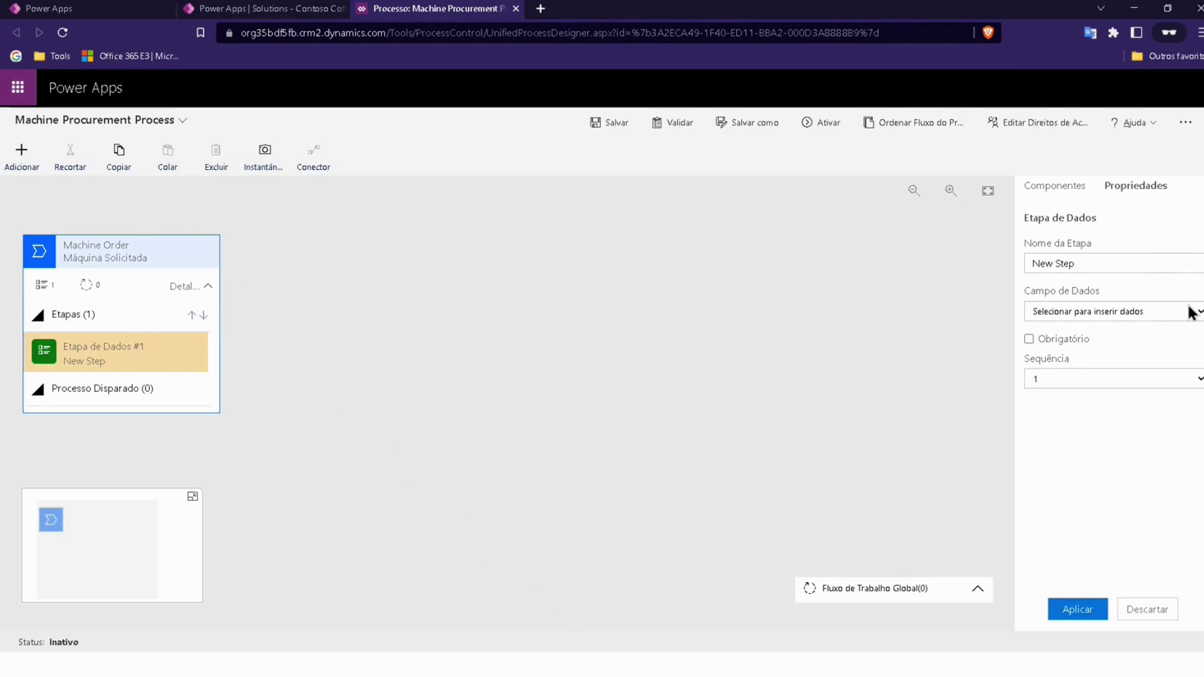
{"action": "left_click", "coordinate": [1107, 266]}
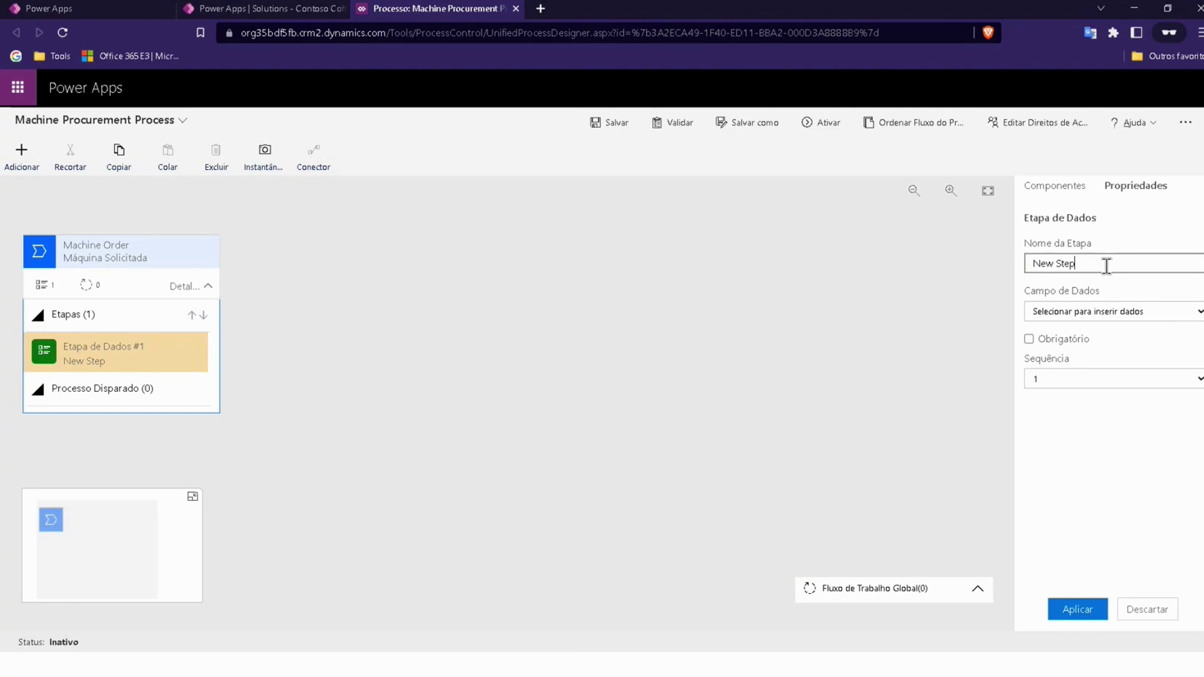
{"action": "left_click_drag", "start_coordinate": [1106, 266], "coordinate": [1023, 269]}
{"action": "key", "text": "BackSpace"}
{"action": "type", "text": "Hora de Solicitação"}
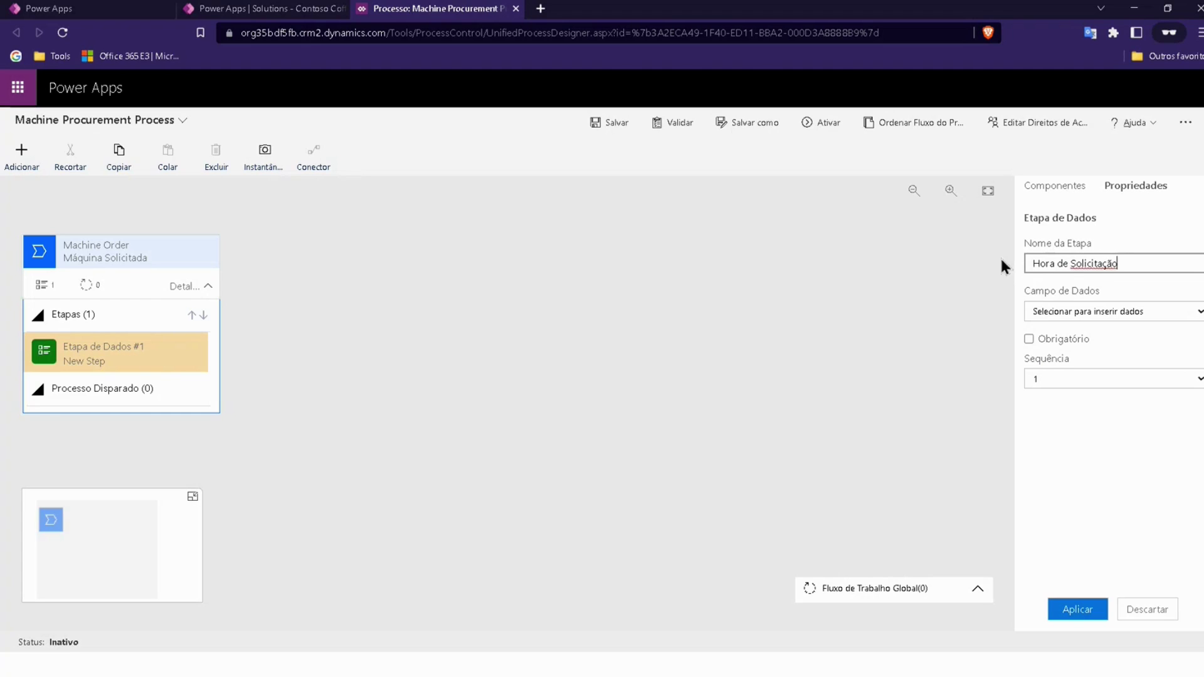
{"action": "left_click", "coordinate": [1145, 442]}
{"action": "left_click", "coordinate": [1099, 312]}
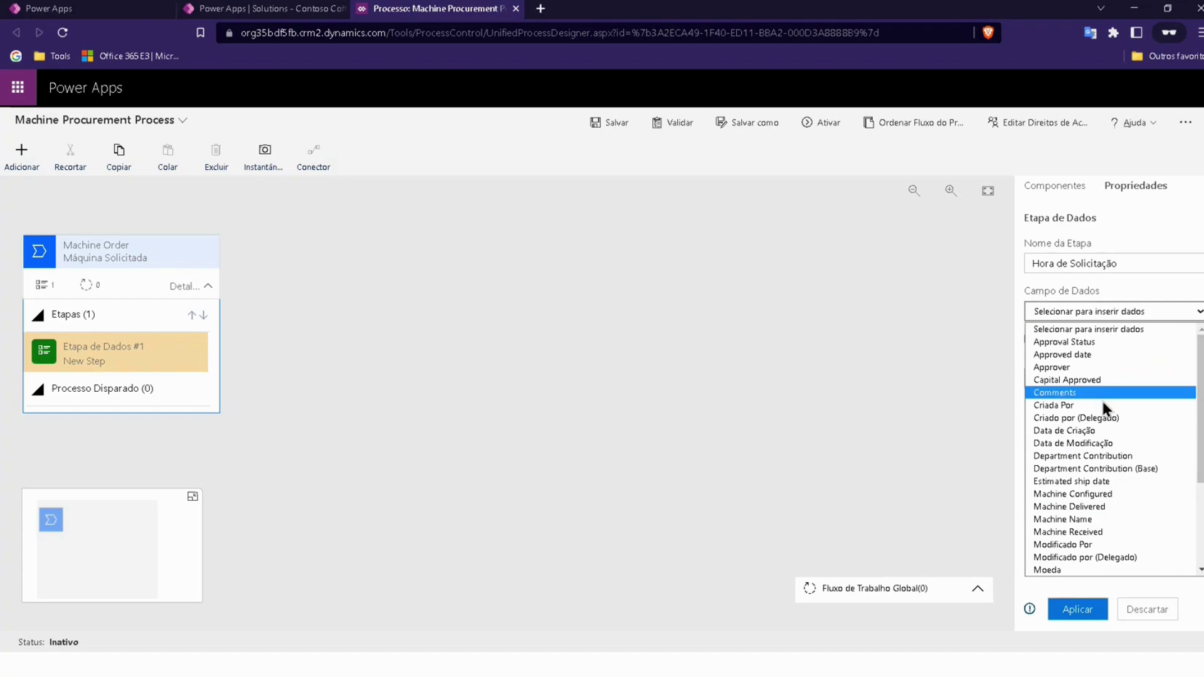
{"action": "scroll", "coordinate": [1089, 509], "scroll_direction": "down", "scroll_amount": 4}
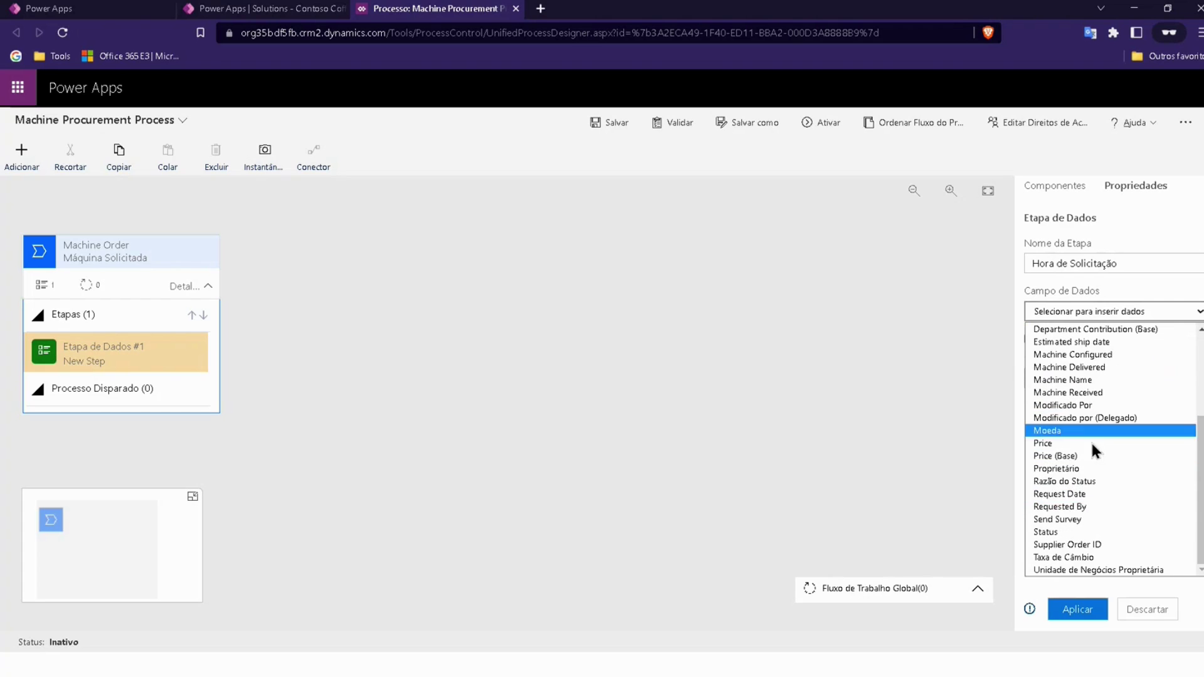
{"action": "left_click", "coordinate": [1070, 495]}
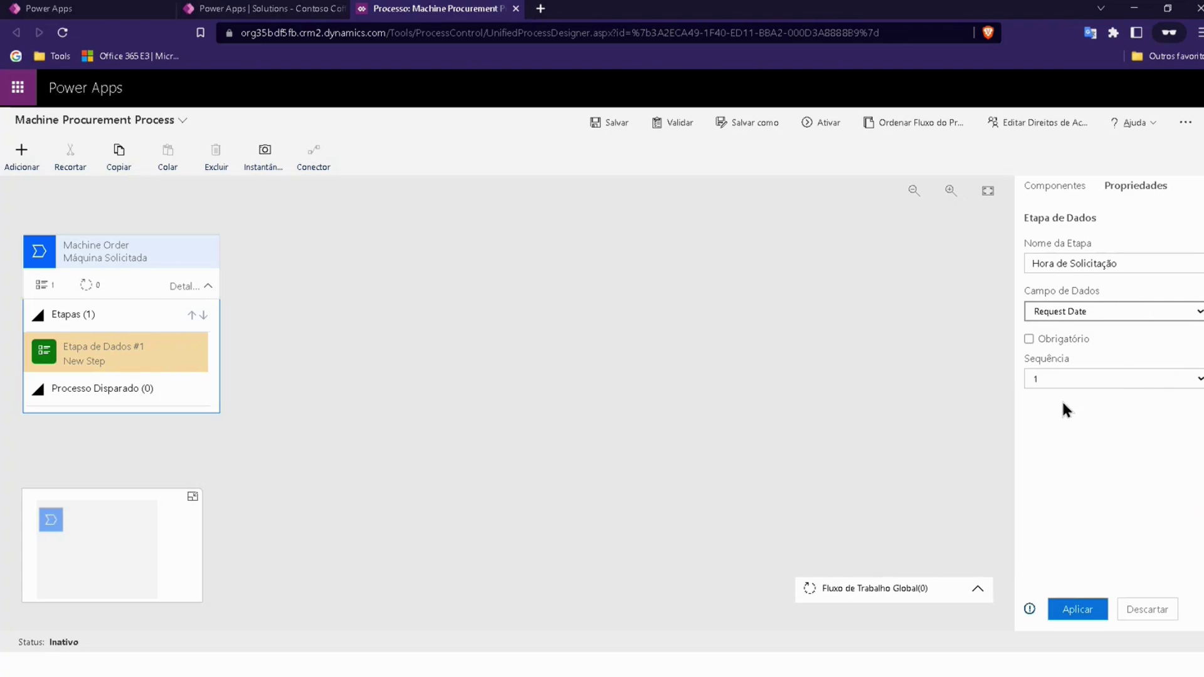
{"action": "left_click", "coordinate": [1090, 610]}
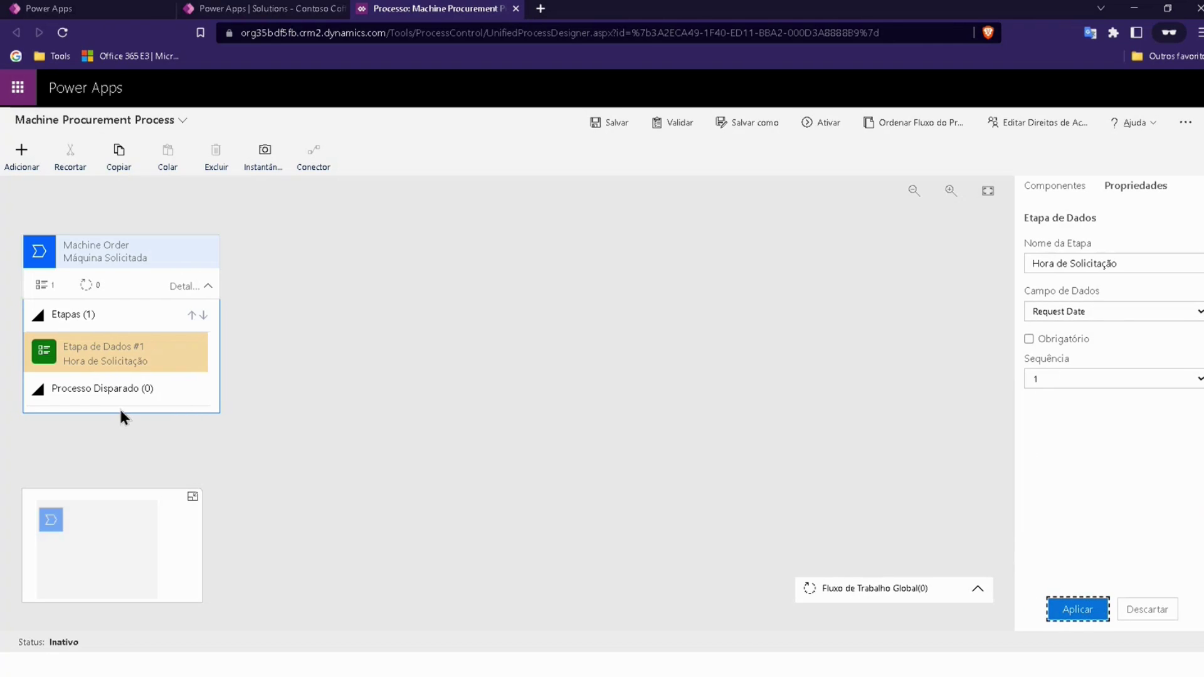
- Add a second data step named Status de Aprovação below Hora de Solicitação, bound to the Approval Status field, and apply it
{"action": "left_click", "coordinate": [1041, 197]}
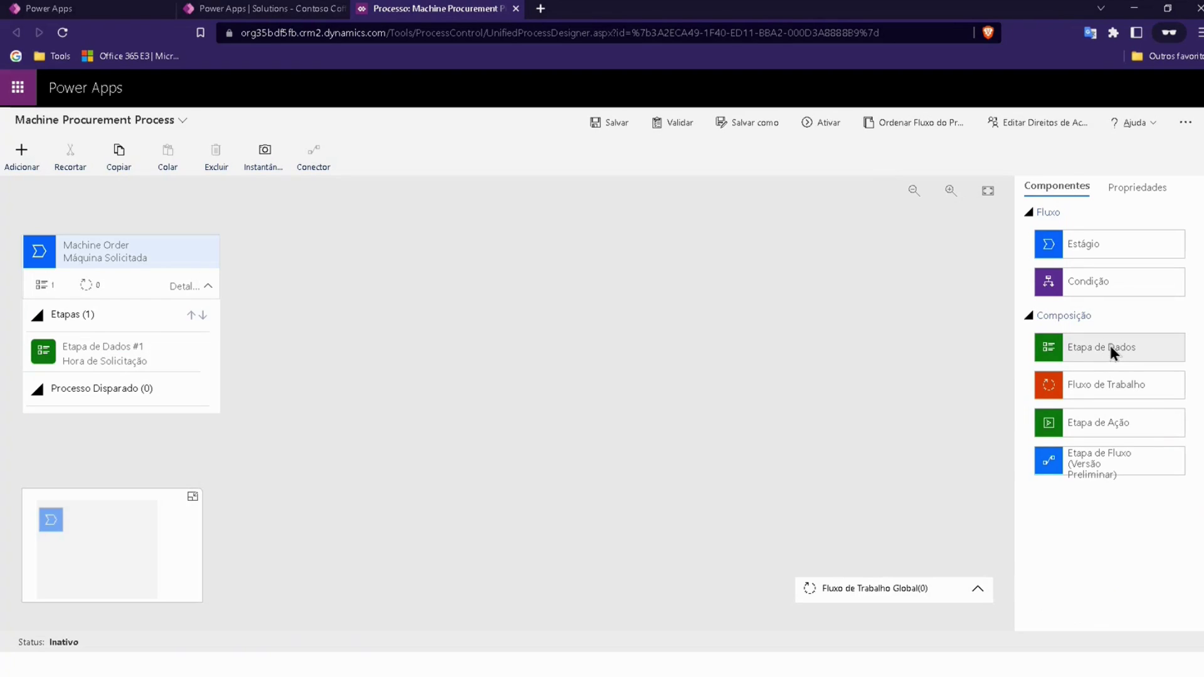
{"action": "left_click_drag", "start_coordinate": [1100, 347], "coordinate": [111, 370]}
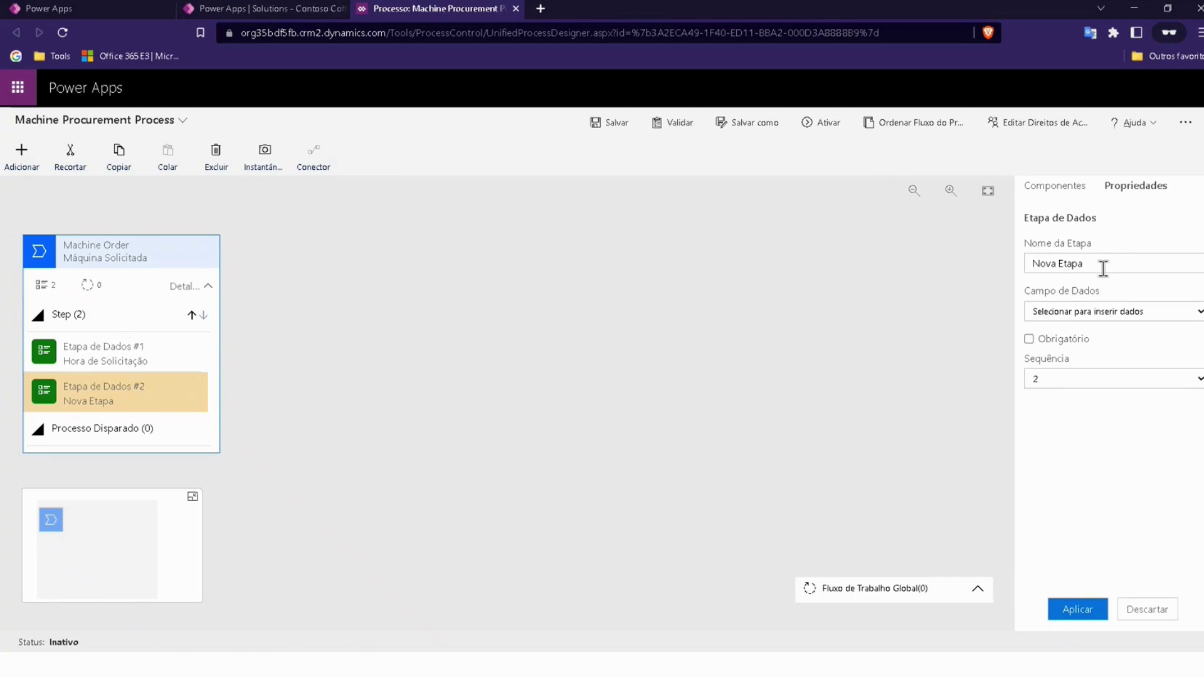
{"action": "left_click_drag", "start_coordinate": [1102, 266], "coordinate": [1016, 276]}
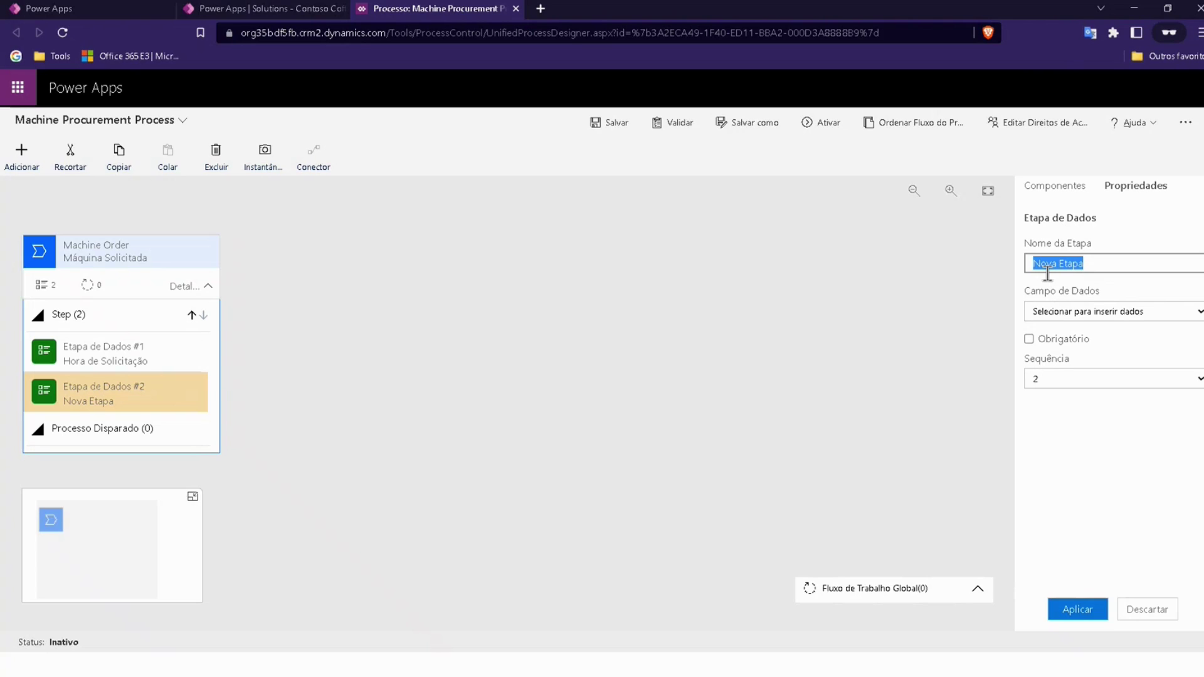
{"action": "type", "text": "Status da"}
{"action": "key", "text": "BackSpace"}
{"action": "type", "text": "e Aprova"}
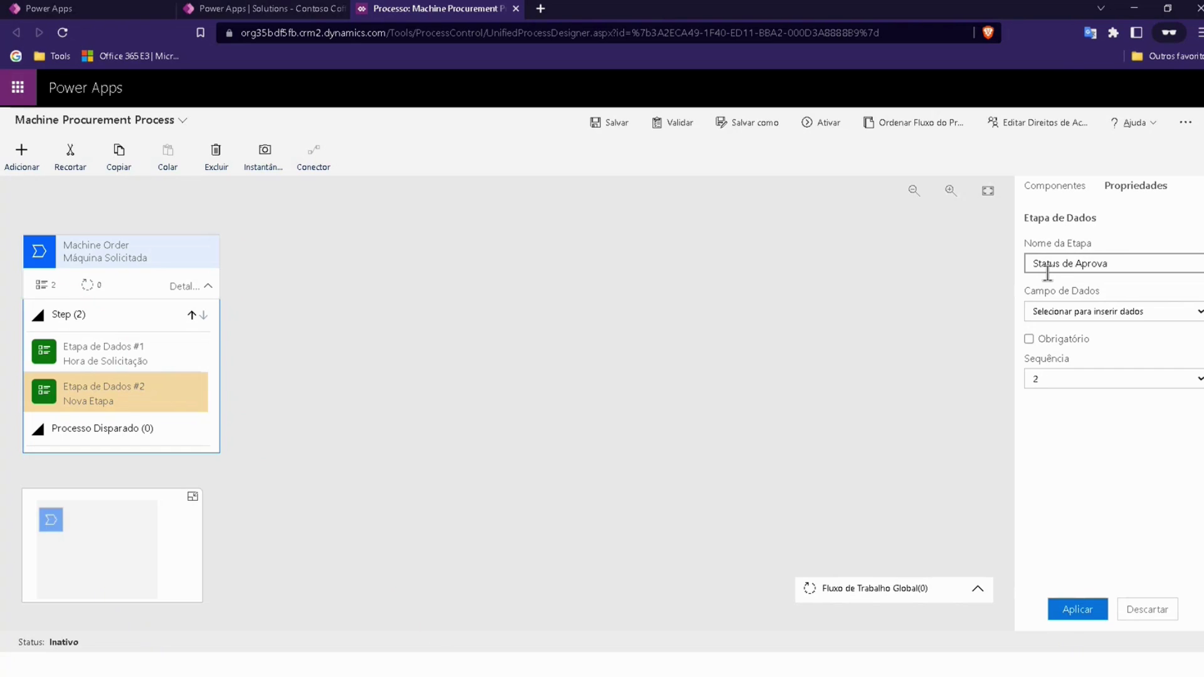
{"action": "type", "text": "ção"}
{"action": "left_click", "coordinate": [1128, 343]}
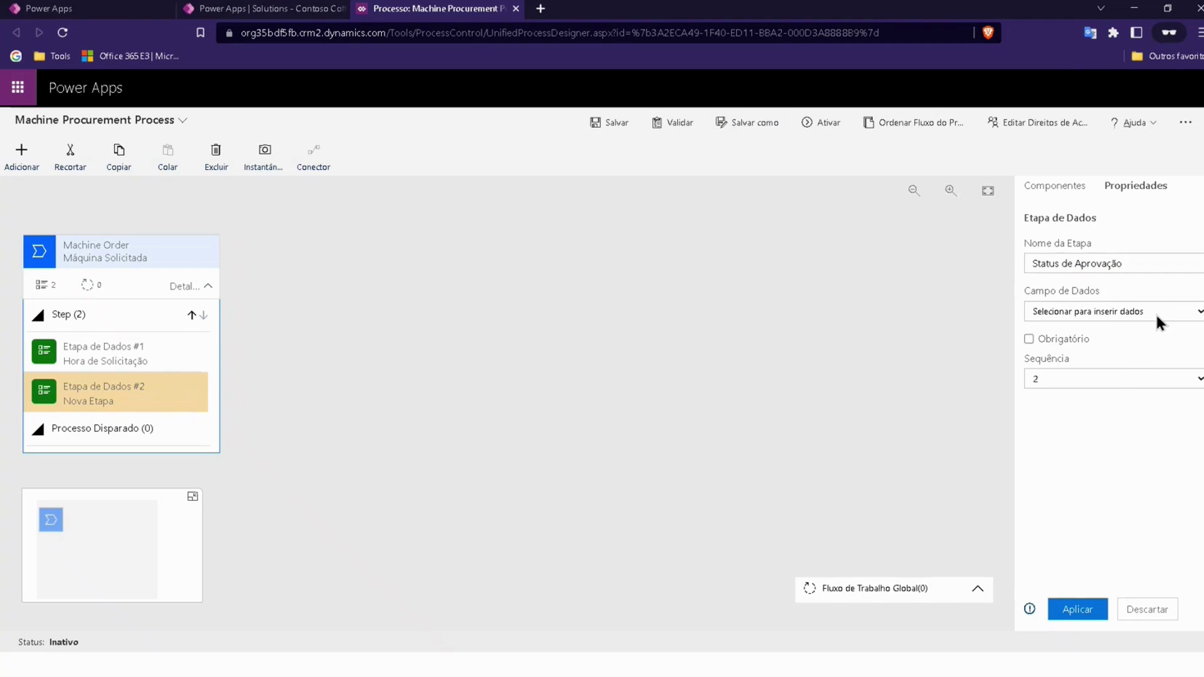
{"action": "left_click", "coordinate": [1120, 312]}
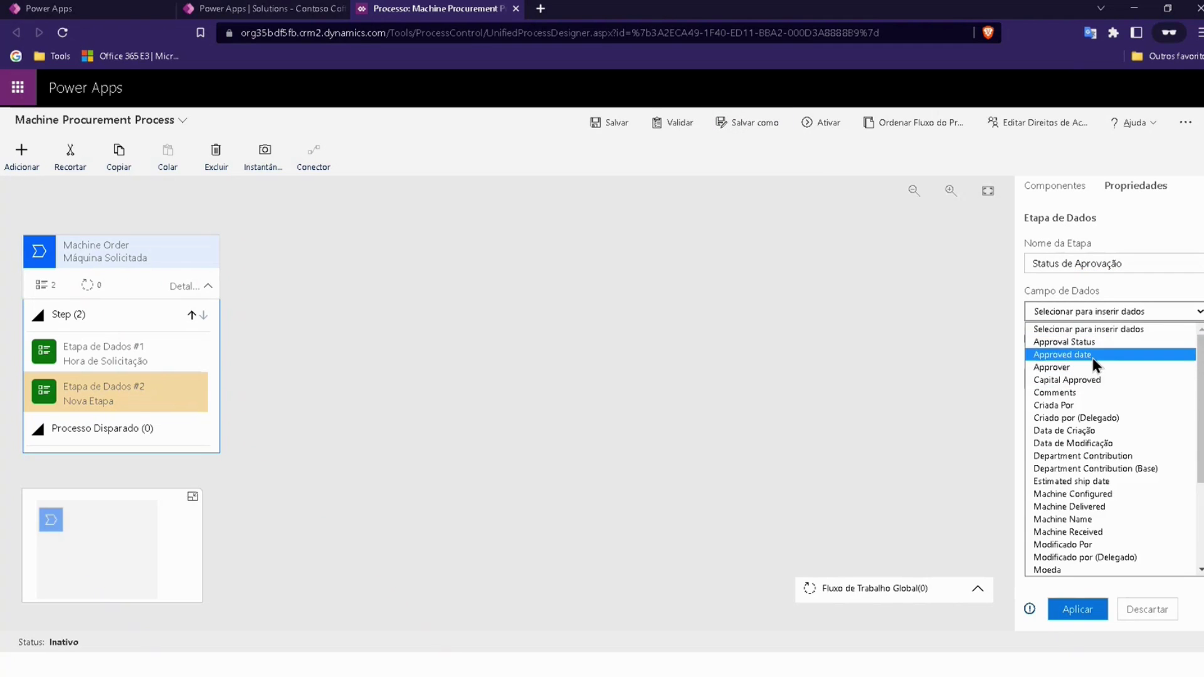
{"action": "scroll", "coordinate": [1093, 362], "scroll_direction": "down", "scroll_amount": 4}
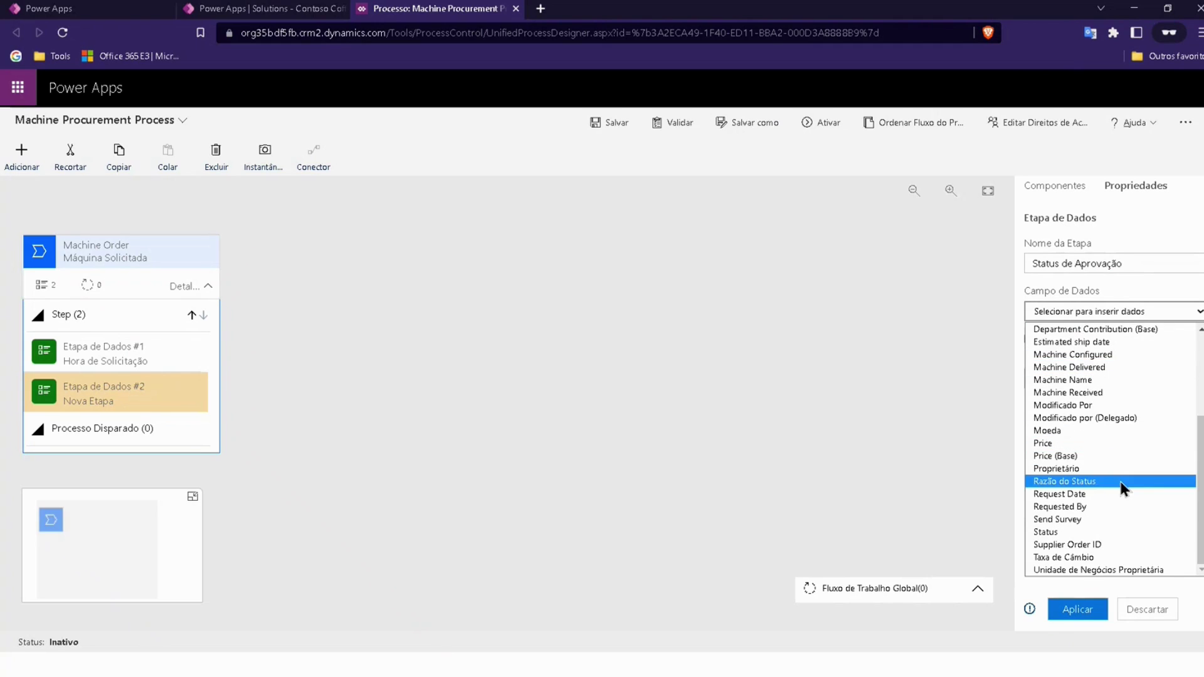
{"action": "scroll", "coordinate": [1117, 508], "scroll_direction": "up", "scroll_amount": 4}
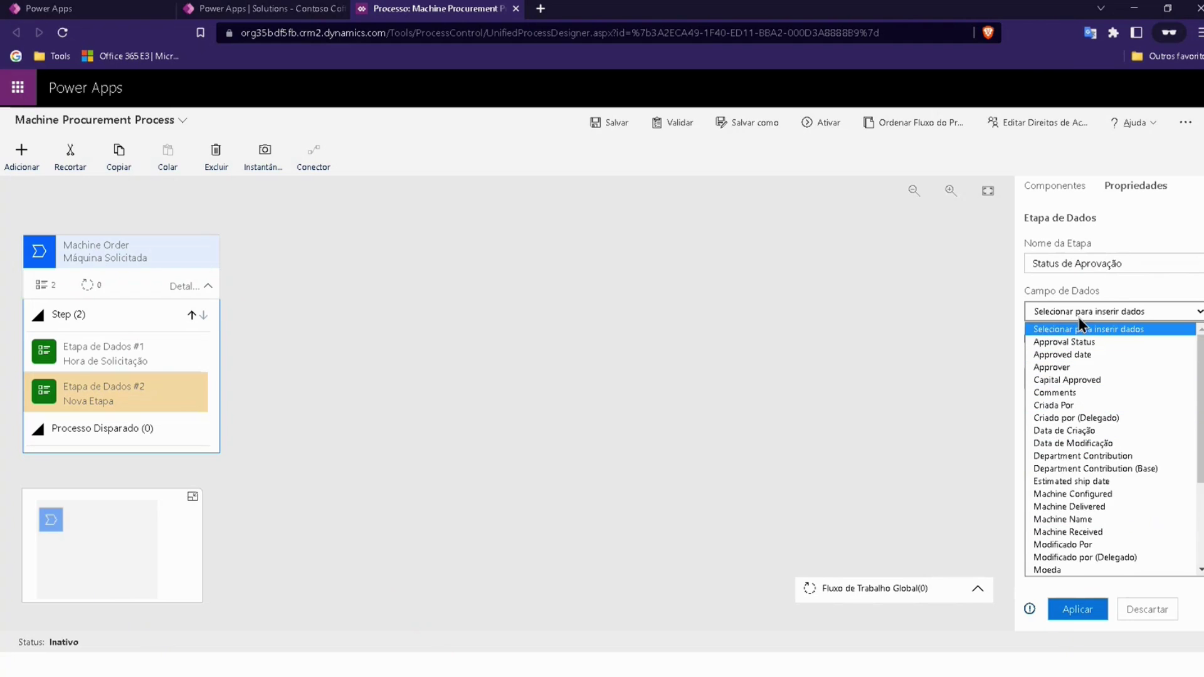
{"action": "left_click", "coordinate": [1085, 341]}
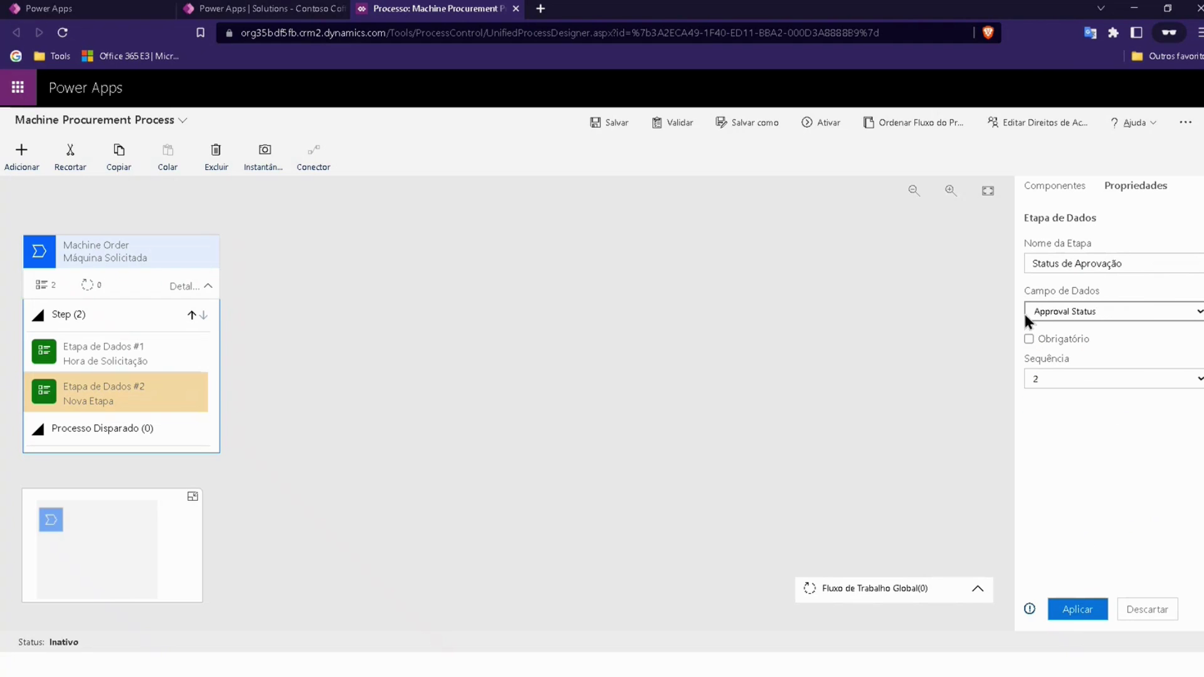
{"action": "left_click", "coordinate": [1091, 610]}
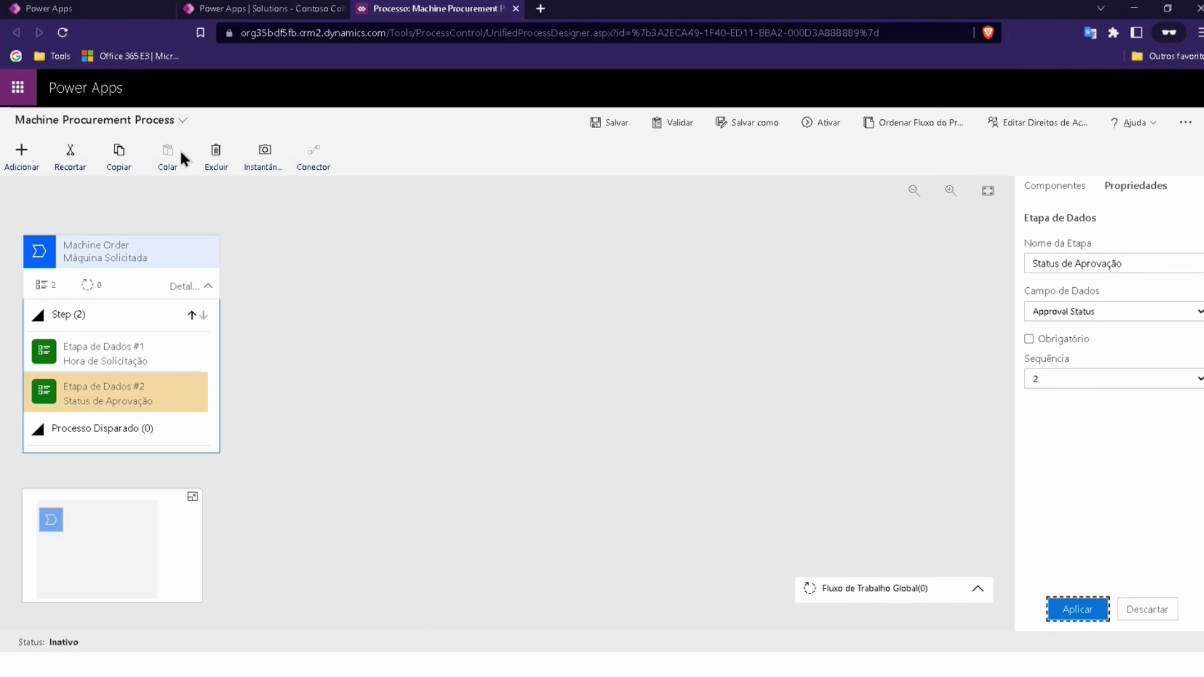
- Add a third data step named Preço to the Máquina Solicitada stage, bound to the Price field, and apply it
{"action": "left_click", "coordinate": [1062, 185]}
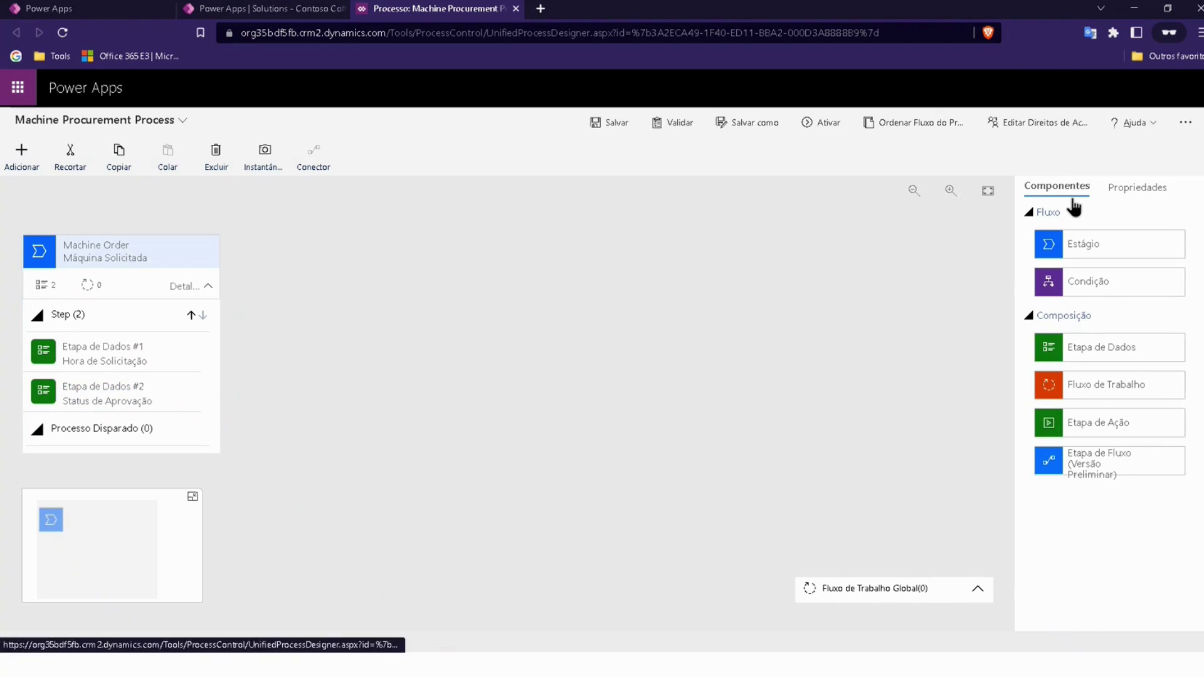
{"action": "left_click_drag", "start_coordinate": [1083, 349], "coordinate": [101, 414]}
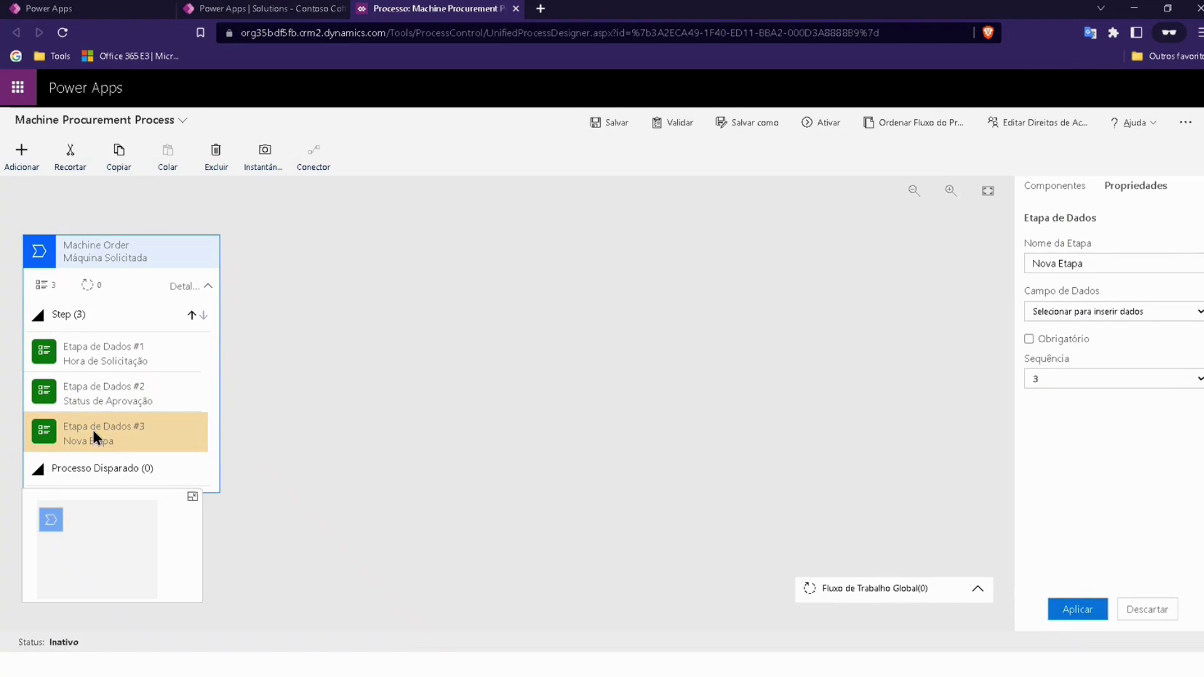
{"action": "triple_click", "coordinate": [1091, 262]}
{"action": "key", "text": "BackSpace"}
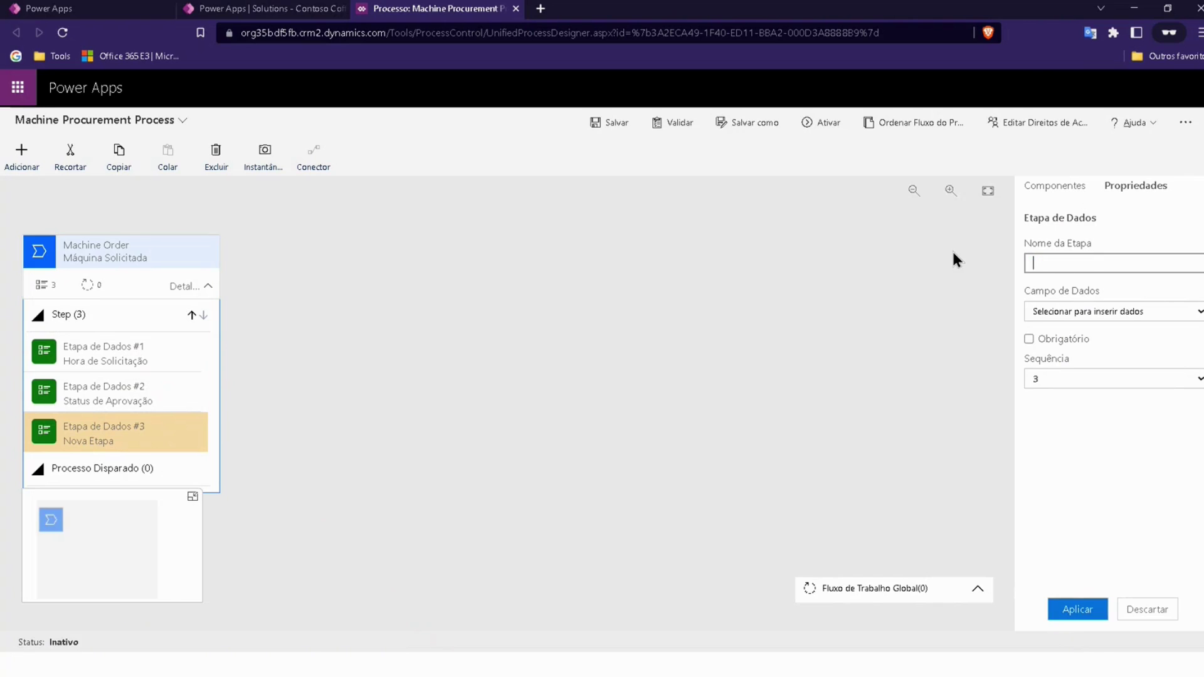
{"action": "type", "text": "Preço"}
{"action": "left_click", "coordinate": [1106, 311]}
{"action": "scroll", "coordinate": [1097, 383], "scroll_direction": "down", "scroll_amount": 3}
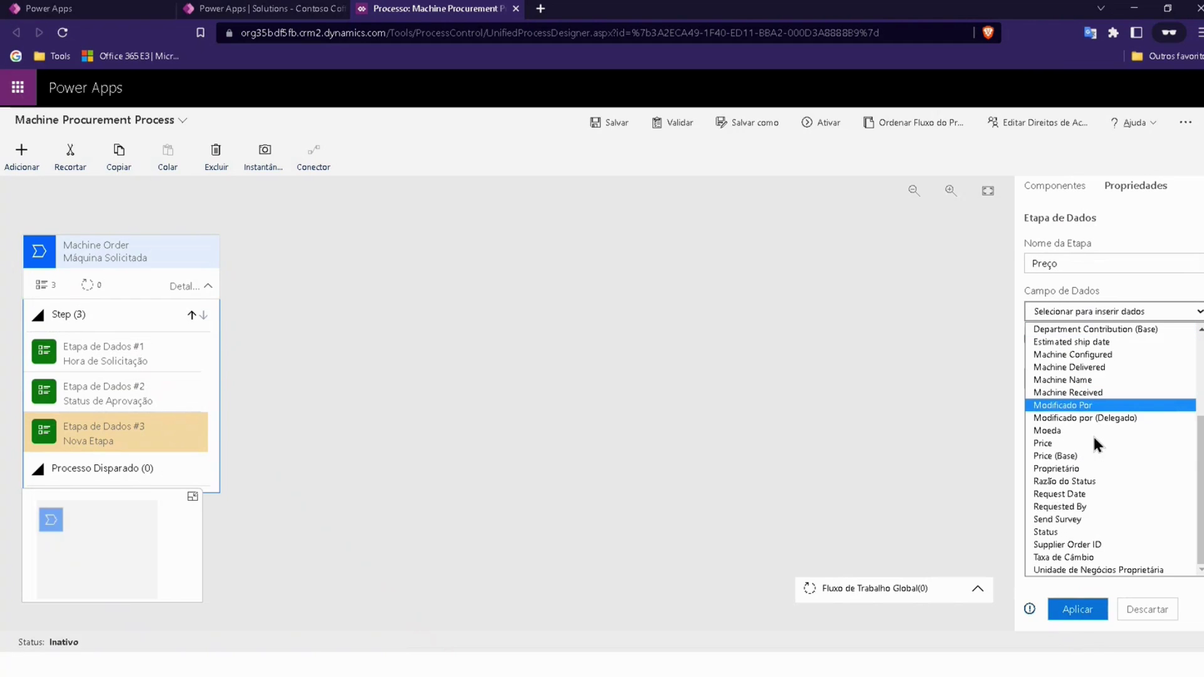
{"action": "left_click", "coordinate": [1059, 442]}
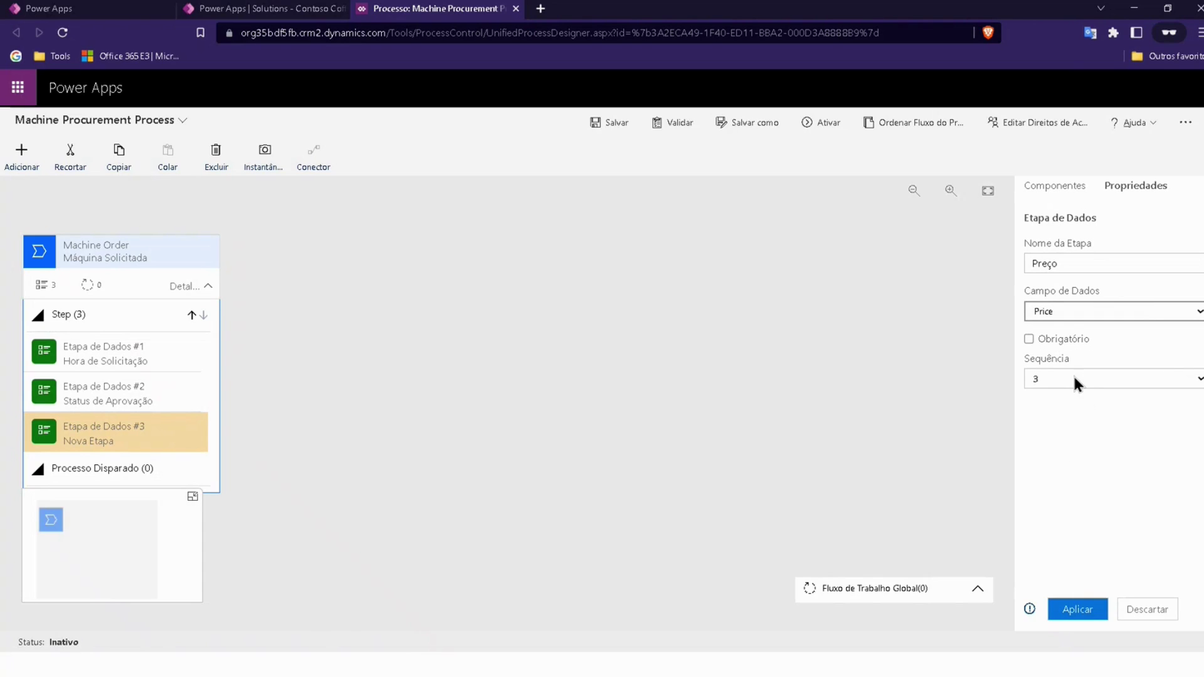
{"action": "left_click", "coordinate": [1083, 613]}
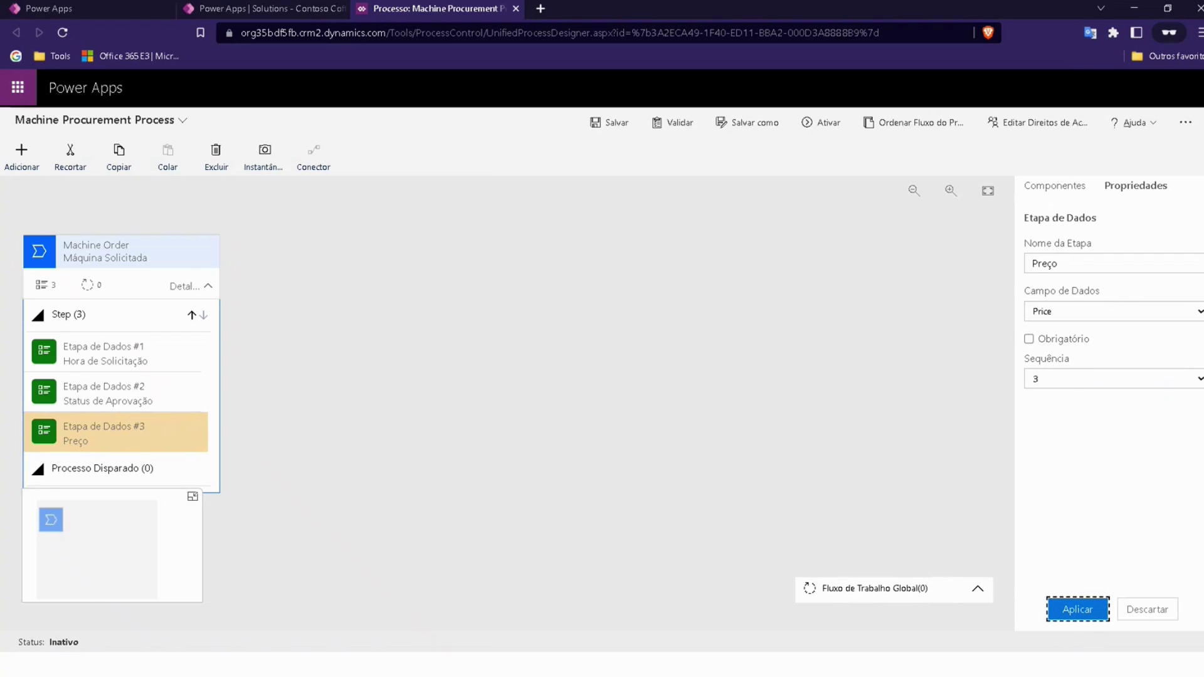
- Add a second stage after Máquina Solicitada, name it Fazer o Pedido, and apply the change
{"action": "left_click", "coordinate": [1078, 190]}
{"action": "left_click_drag", "start_coordinate": [1082, 255], "coordinate": [242, 259]}
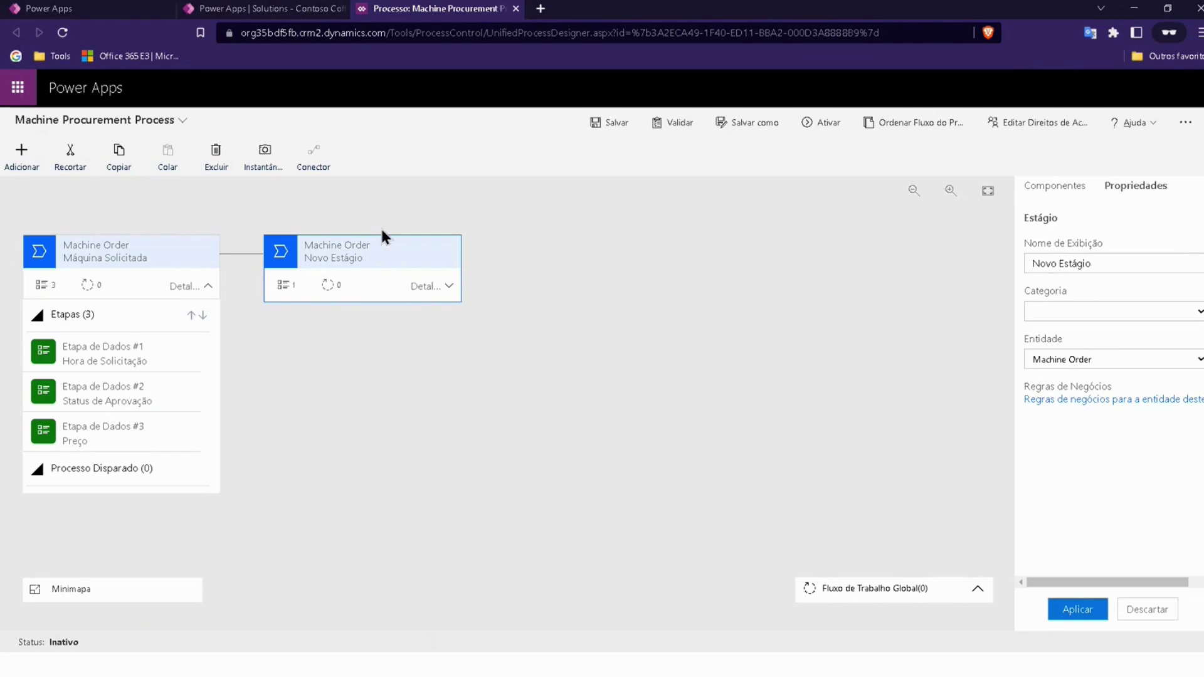
{"action": "left_click_drag", "start_coordinate": [1100, 266], "coordinate": [997, 261]}
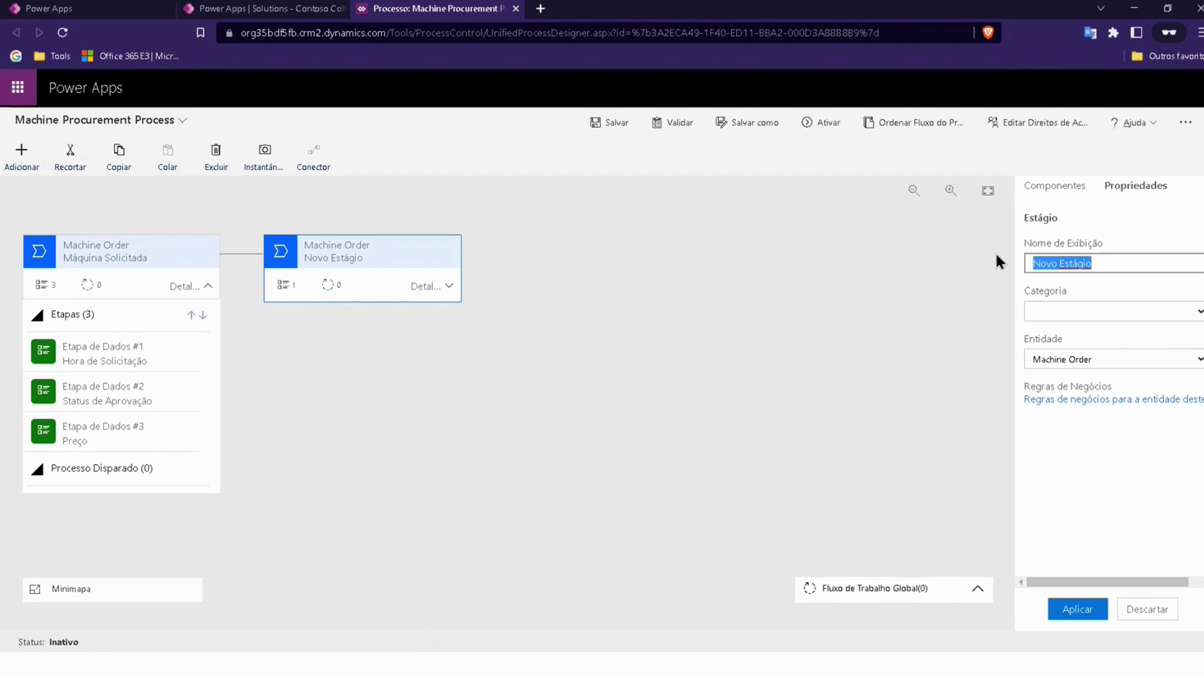
{"action": "key", "text": "BackSpace"}
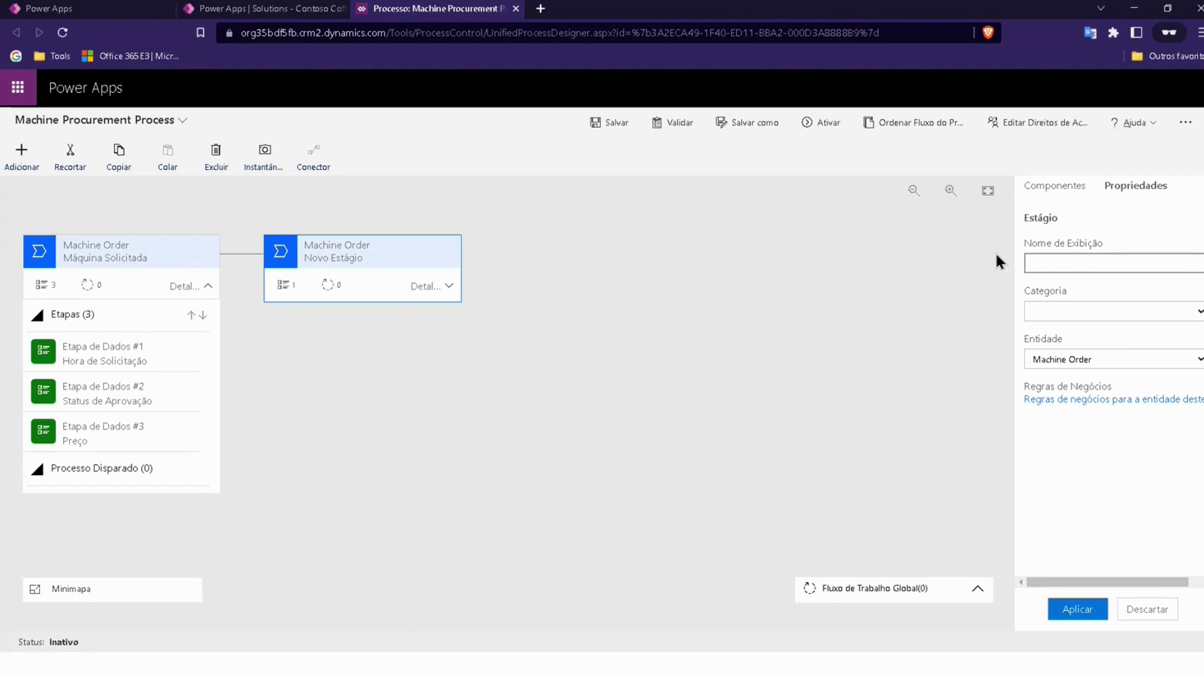
{"action": "type", "text": "Fazer o Pedido"}
{"action": "left_click", "coordinate": [1089, 610]}
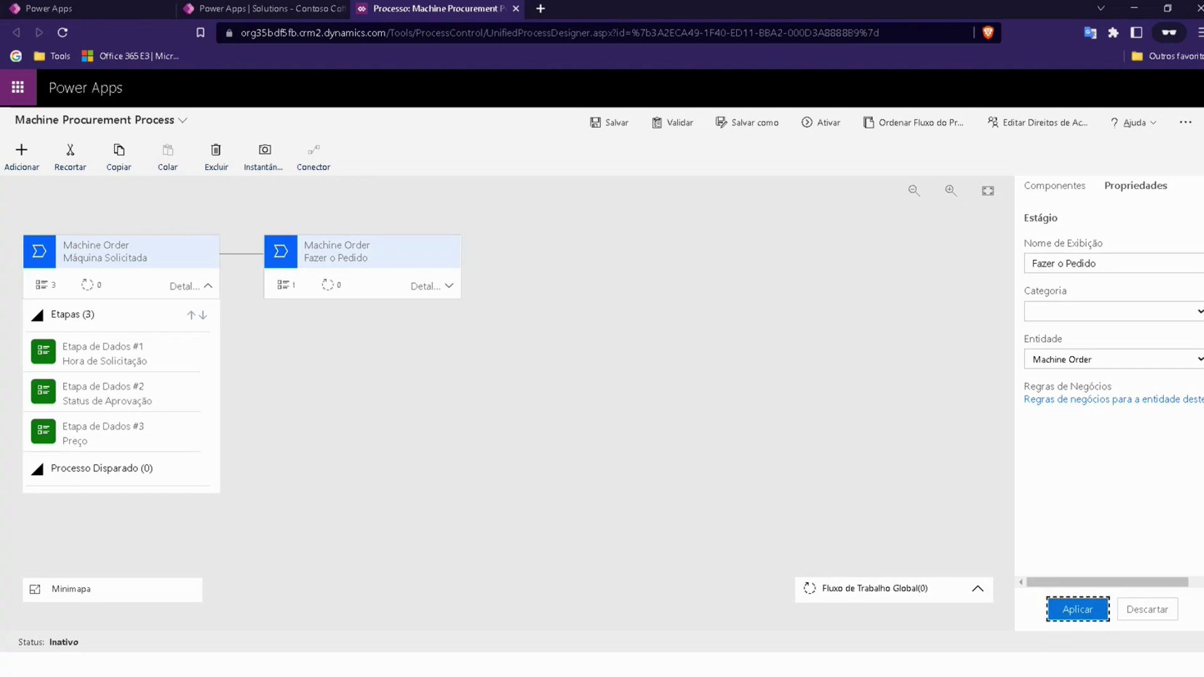
- Name the existing data step in the Fazer o Pedido stage Data de envio estimada
{"action": "left_click", "coordinate": [446, 287]}
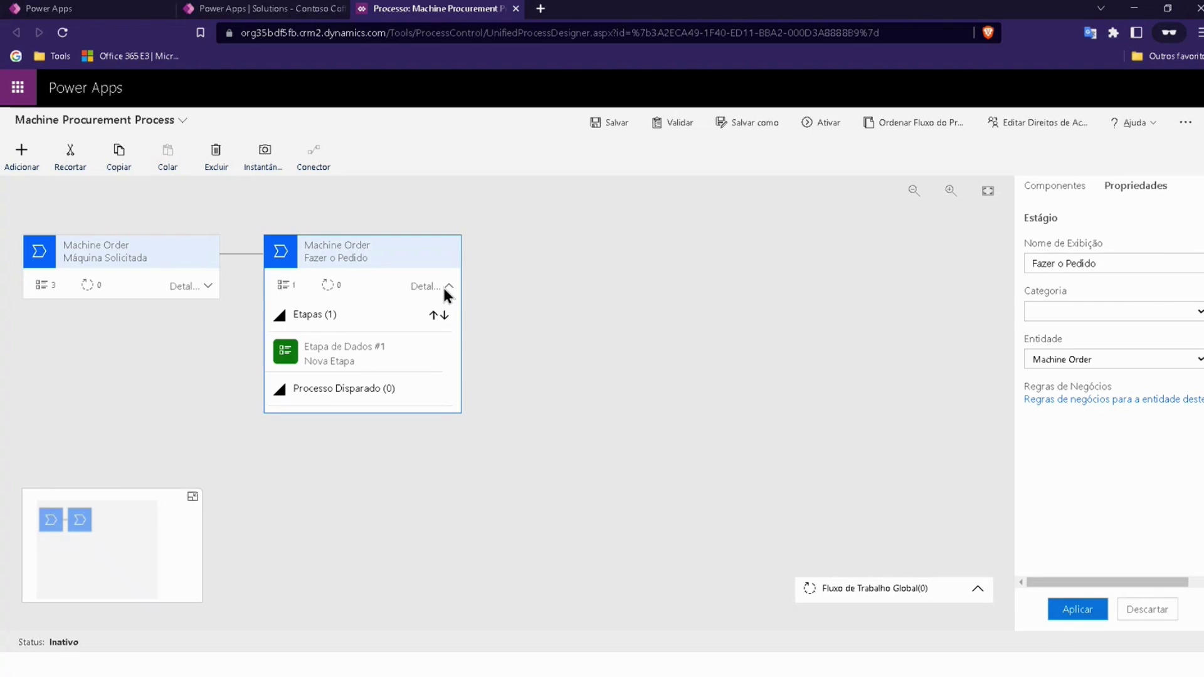
{"action": "left_click", "coordinate": [351, 362]}
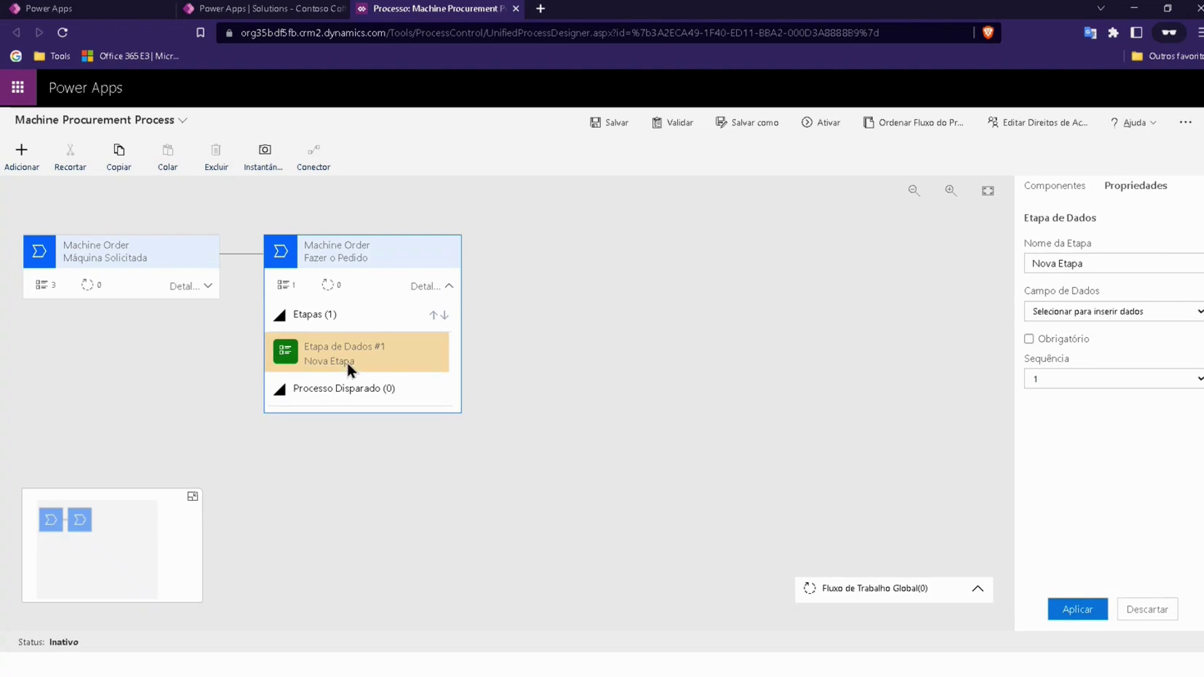
{"action": "left_click_drag", "start_coordinate": [1098, 262], "coordinate": [1043, 258]}
{"action": "left_click", "coordinate": [1124, 253]}
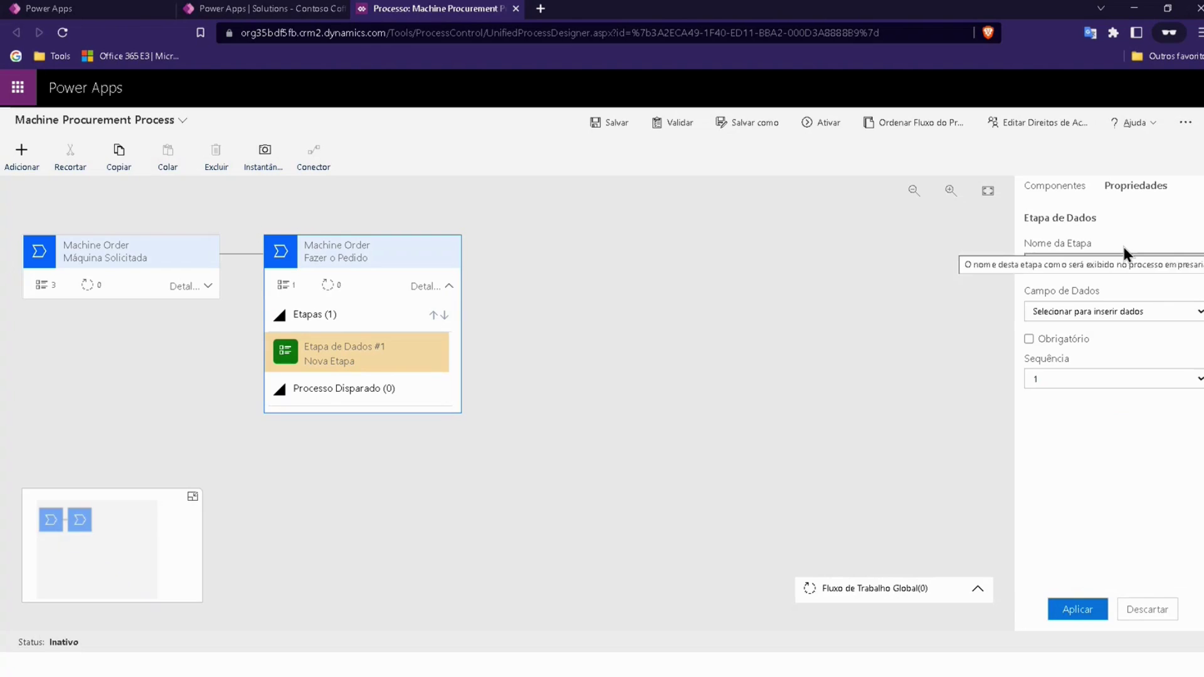
{"action": "key", "text": "BackSpace"}
{"action": "key", "text": "BackSpace"}
{"action": "key", "text": "BackSpace"}
{"action": "key", "text": "BackSpace"}
{"action": "key", "text": "BackSpace"}
{"action": "key", "text": "BackSpace"}
{"action": "key", "text": "BackSpace"}
{"action": "key", "text": "BackSpace"}
{"action": "key", "text": "BackSpace"}
{"action": "key", "text": "BackSpace"}
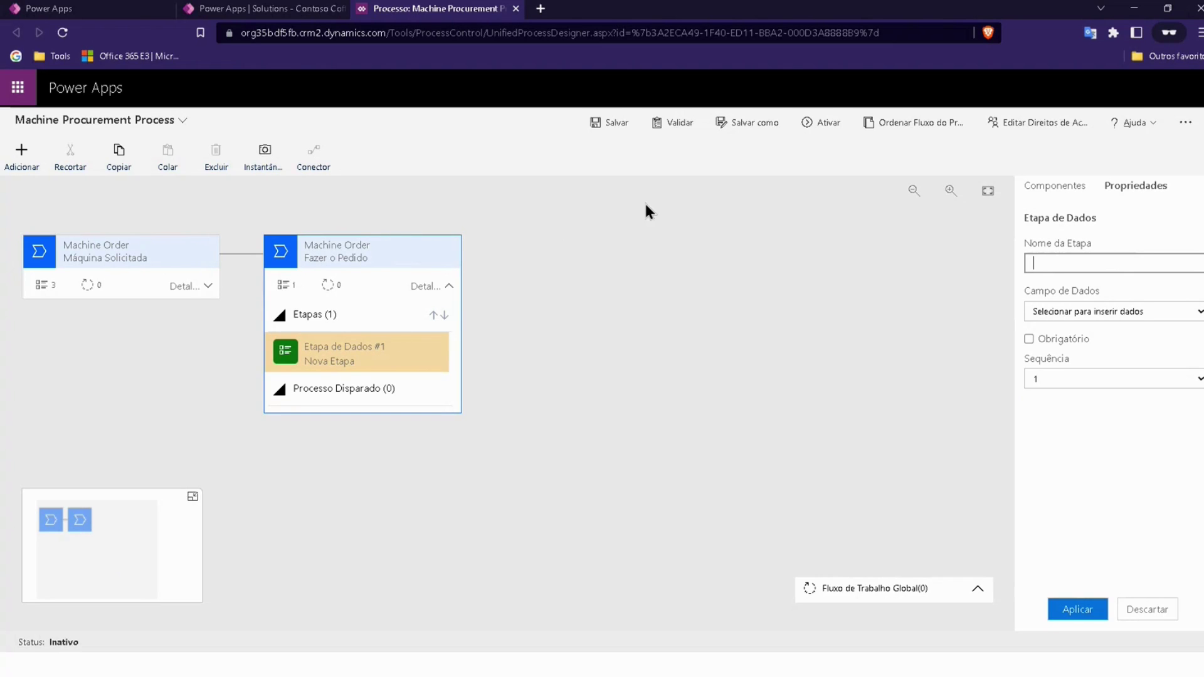
{"action": "left_click", "coordinate": [1103, 269]}
{"action": "type", "text": "Data de envio estimada"}
{"action": "left_click", "coordinate": [1145, 466]}
- Bind the Data de envio estimada step to the Estimated ship date field and apply
{"action": "left_click", "coordinate": [1103, 310]}
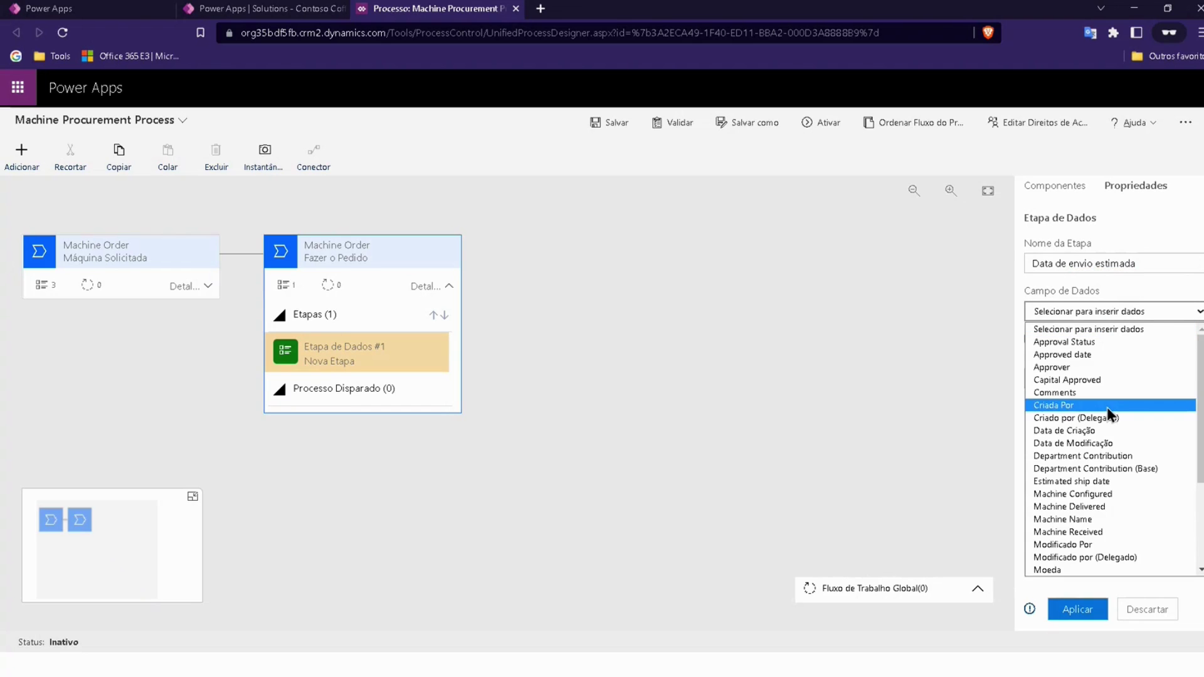
{"action": "scroll", "coordinate": [1086, 404], "scroll_direction": "down", "scroll_amount": 1}
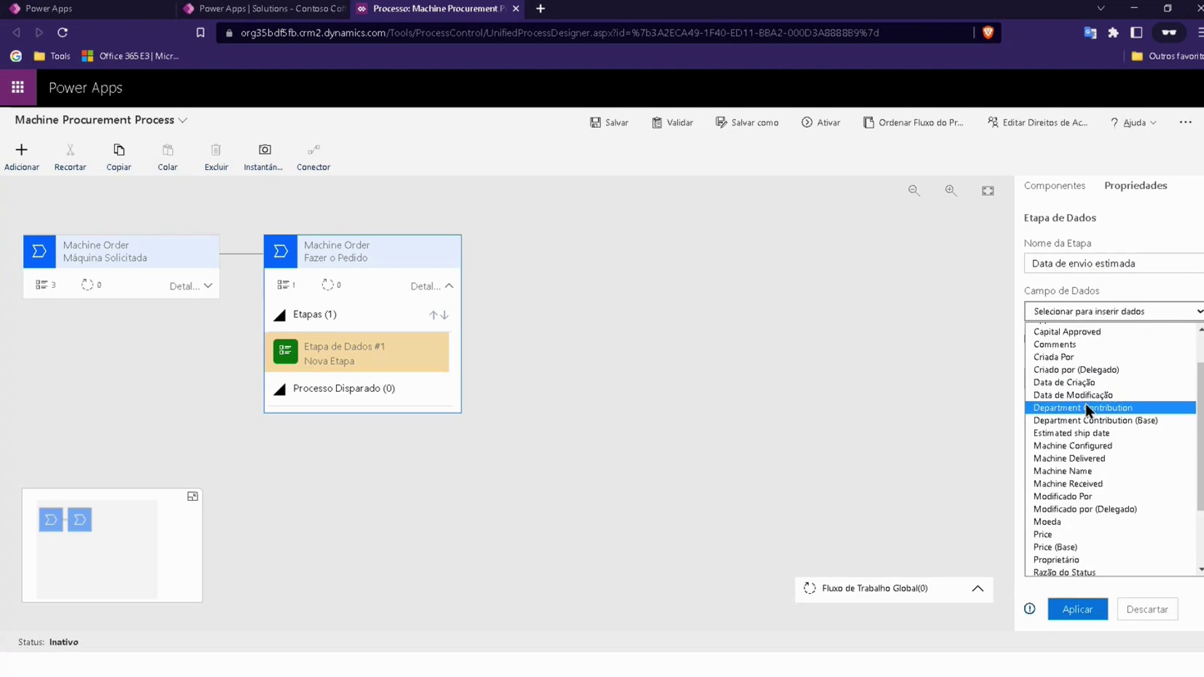
{"action": "scroll", "coordinate": [1087, 406], "scroll_direction": "up", "scroll_amount": 1}
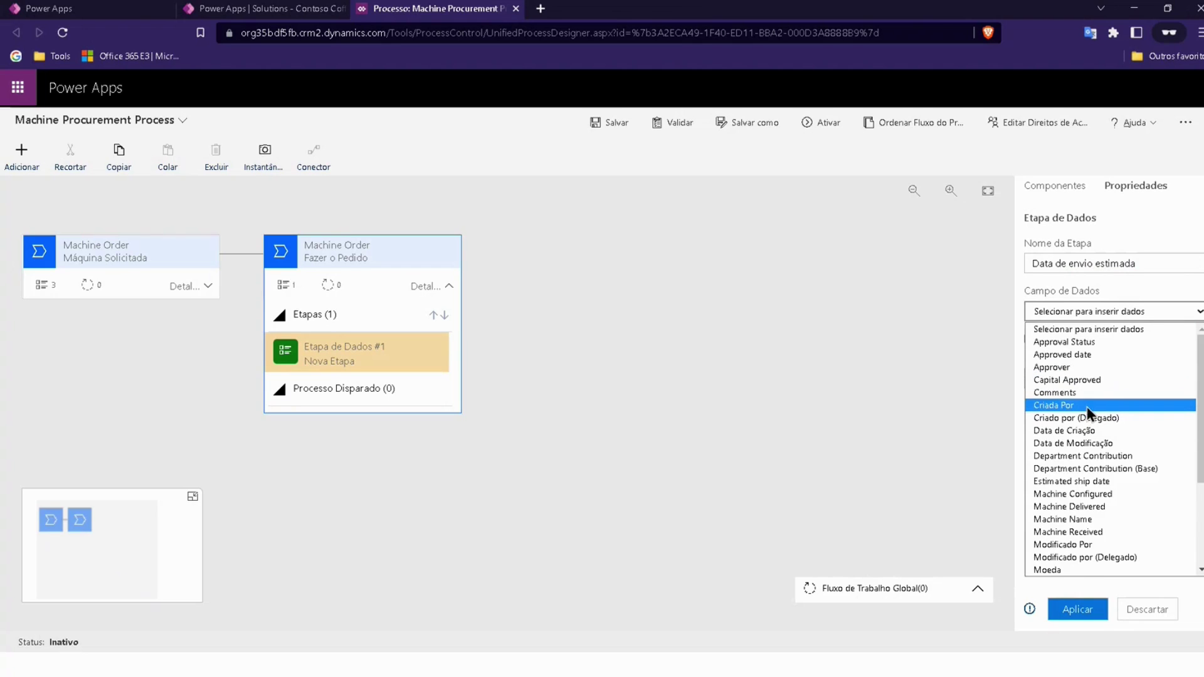
{"action": "left_click", "coordinate": [1072, 479]}
{"action": "left_click", "coordinate": [1079, 610]}
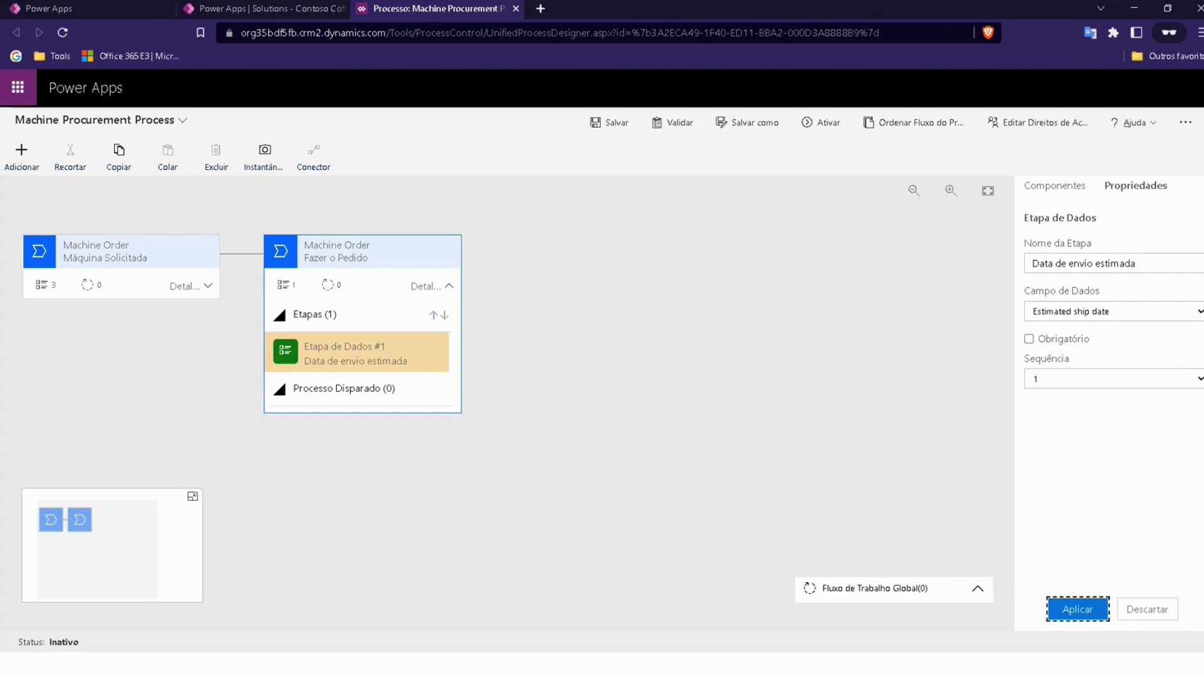
- Add a second data step named ID do Pedido do fornecedor to Fazer o Pedido, bound to Supplier Order ID, make it required, and apply
{"action": "left_click", "coordinate": [1066, 190]}
{"action": "left_click_drag", "start_coordinate": [1119, 355], "coordinate": [372, 351]}
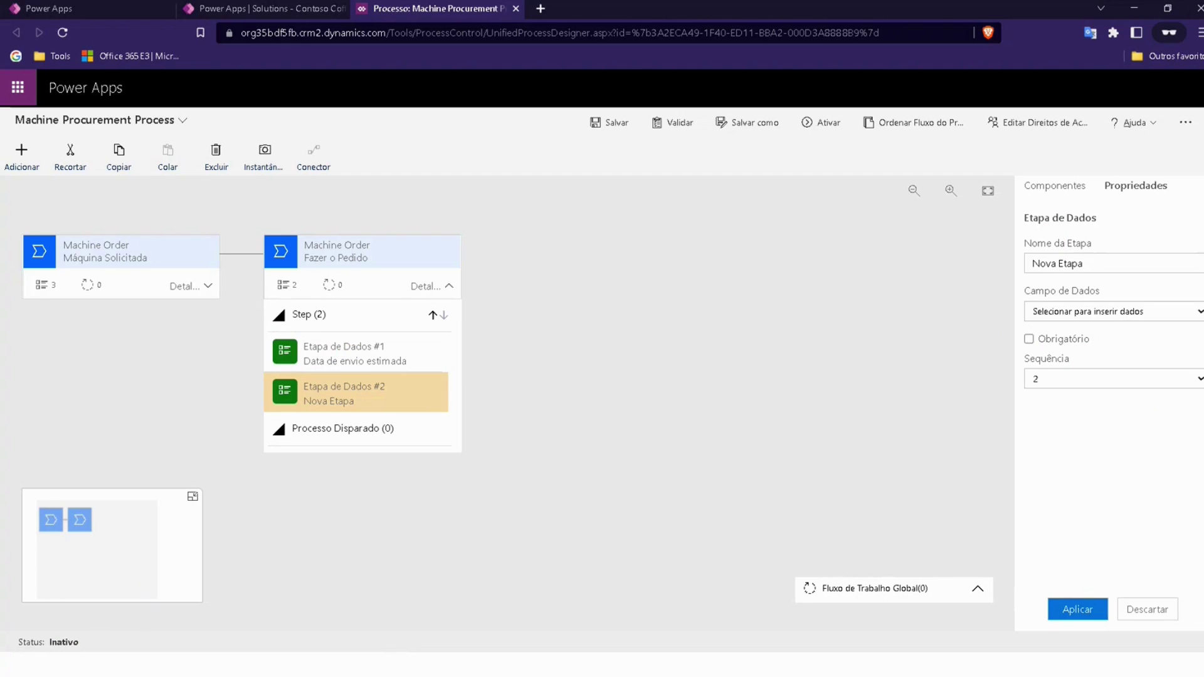
{"action": "triple_click", "coordinate": [1089, 264]}
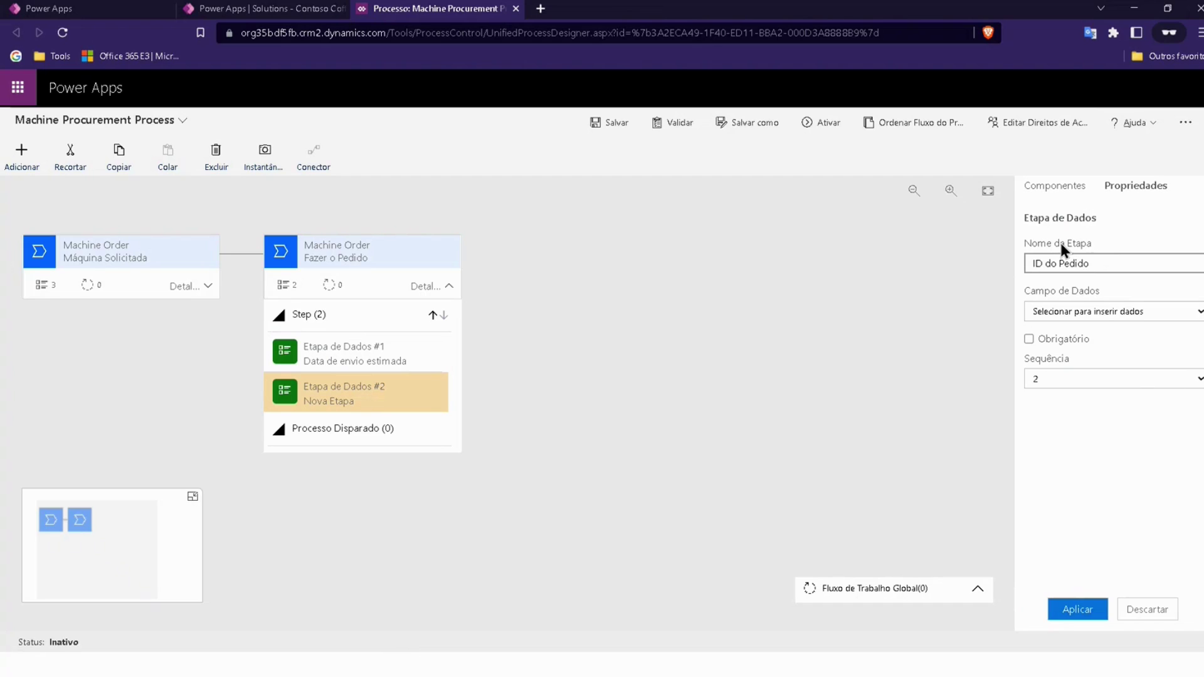
{"action": "type", "text": "do fornecedor"}
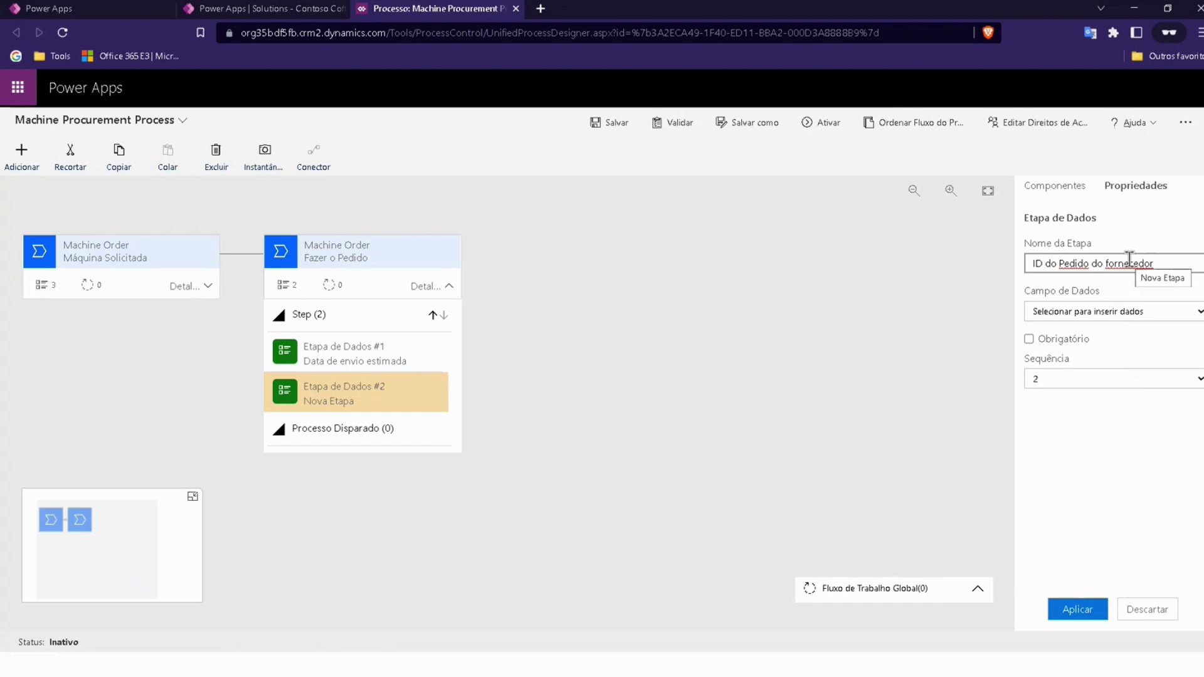
{"action": "left_click", "coordinate": [1109, 317]}
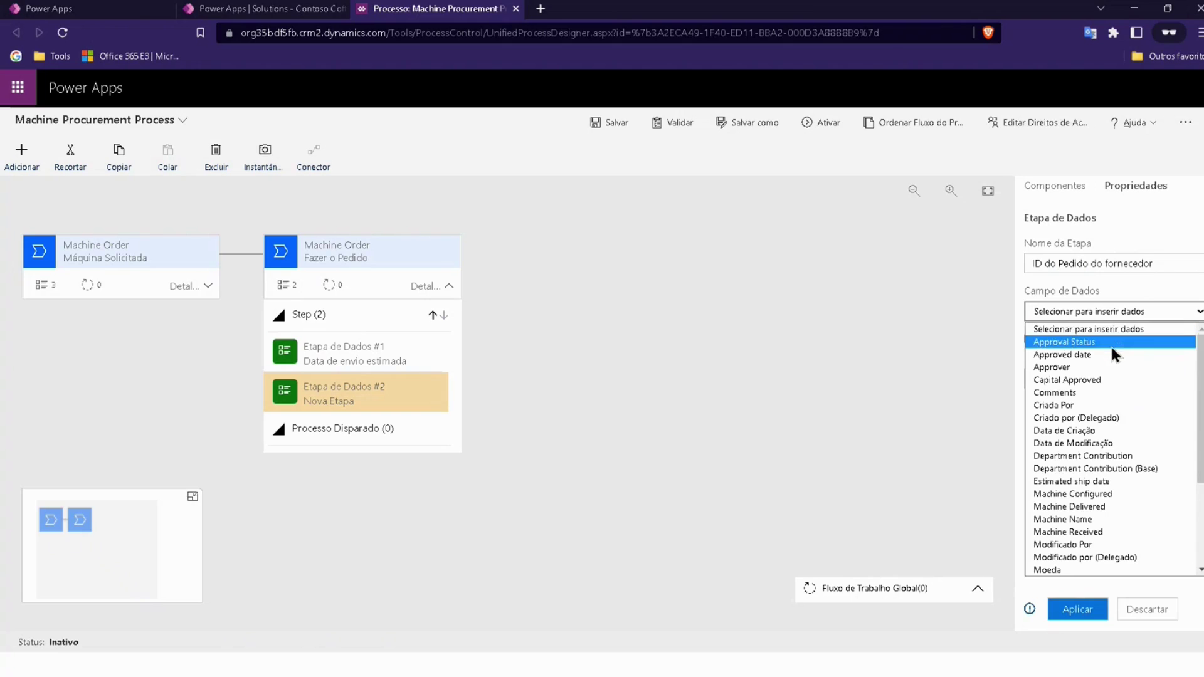
{"action": "scroll", "coordinate": [1106, 363], "scroll_direction": "down", "scroll_amount": 1}
{"action": "scroll", "coordinate": [1107, 375], "scroll_direction": "down", "scroll_amount": 3}
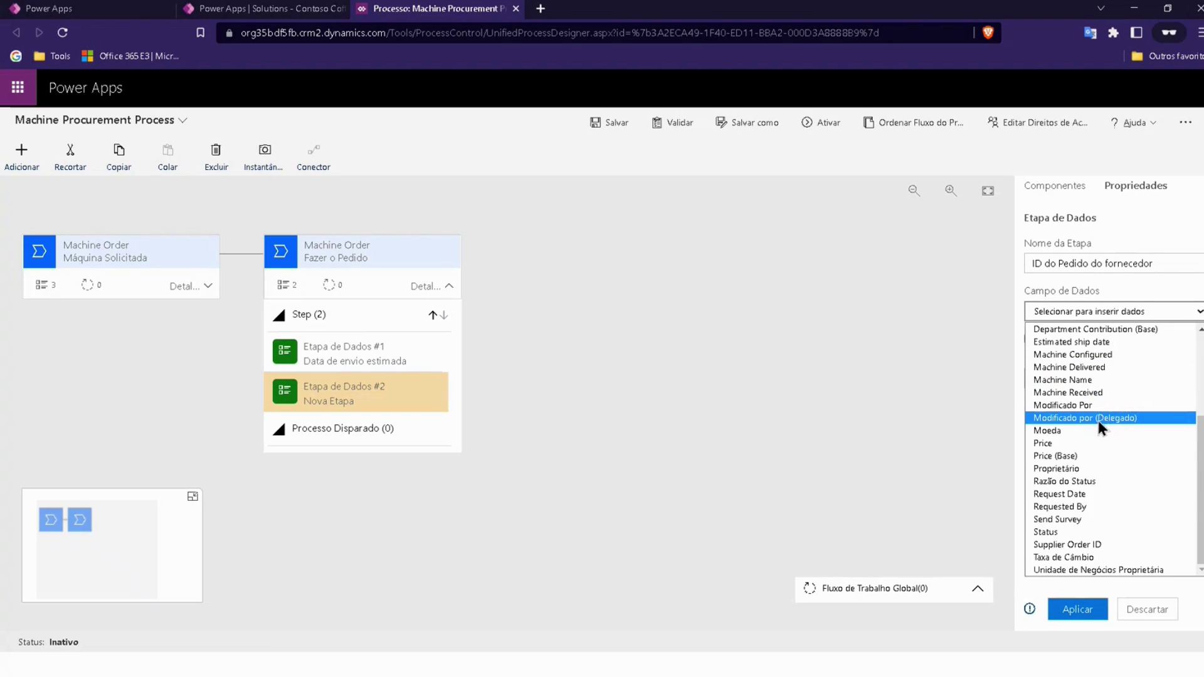
{"action": "left_click", "coordinate": [1074, 544]}
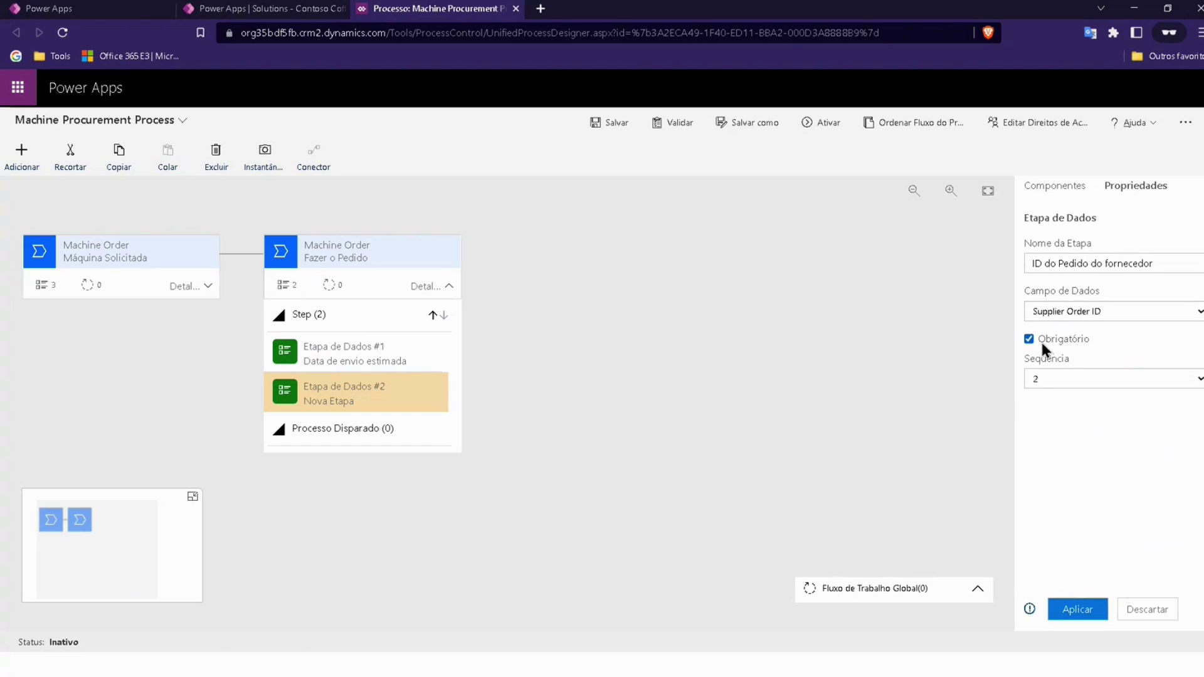
{"action": "left_click", "coordinate": [1080, 612]}
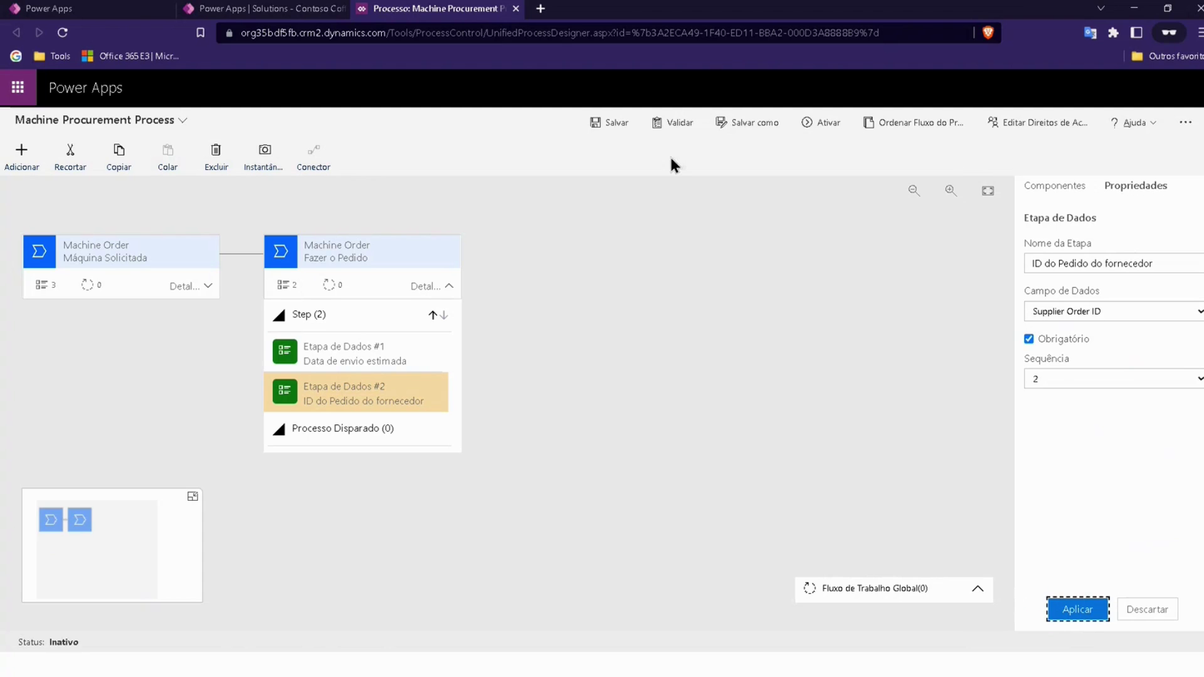
- Add a third stage after Fazer o Pedido in the business process flow
{"action": "left_click", "coordinate": [1057, 189]}
{"action": "left_click_drag", "start_coordinate": [1074, 254], "coordinate": [487, 262]}
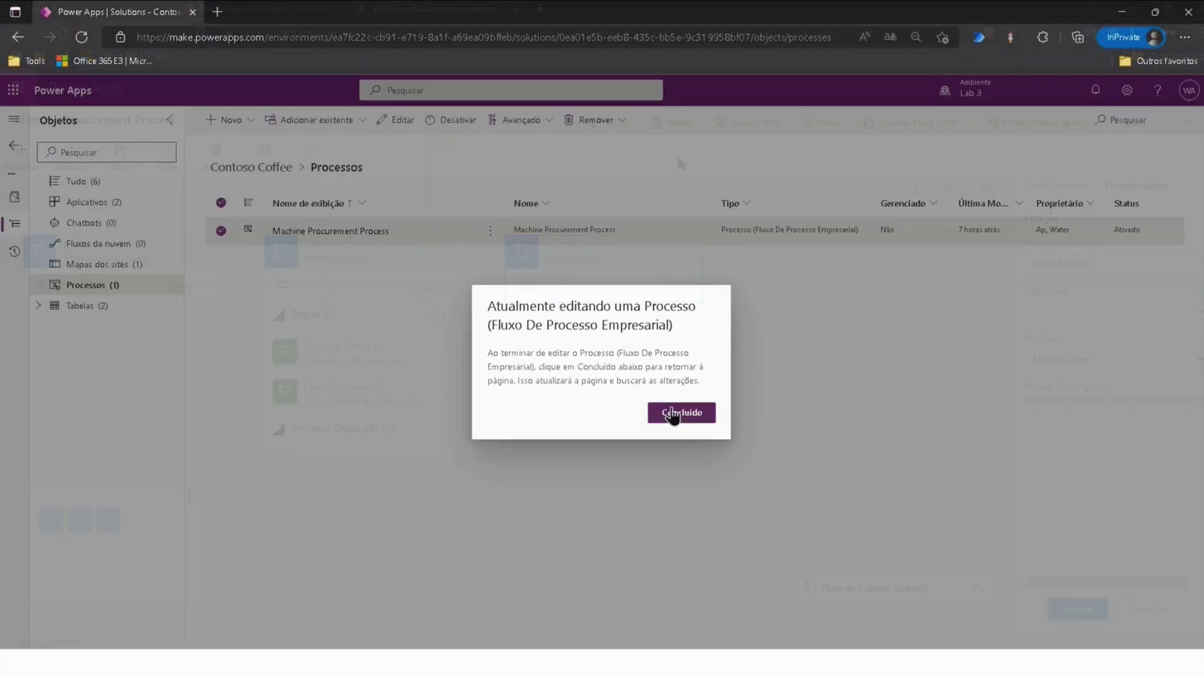
- Close the editing notice in the Contoso Coffee solution and open the activated Machine Procurement Process for editing
{"action": "left_click", "coordinate": [678, 414]}
{"action": "left_click", "coordinate": [492, 235]}
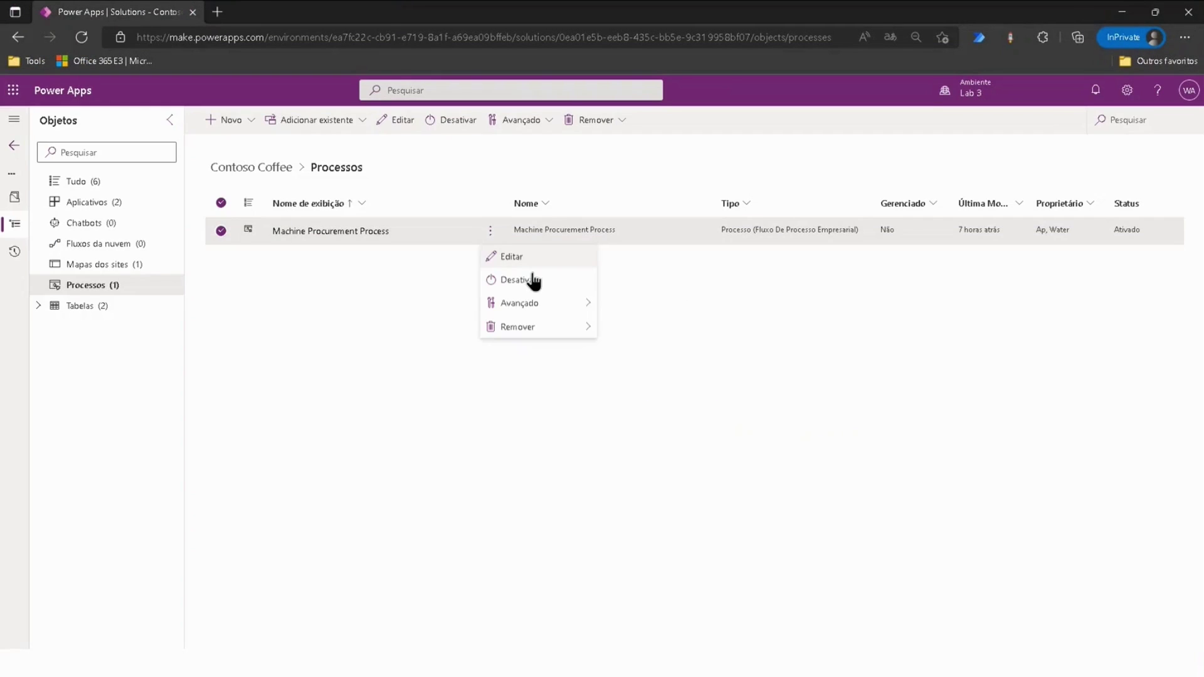
{"action": "left_click", "coordinate": [552, 253]}
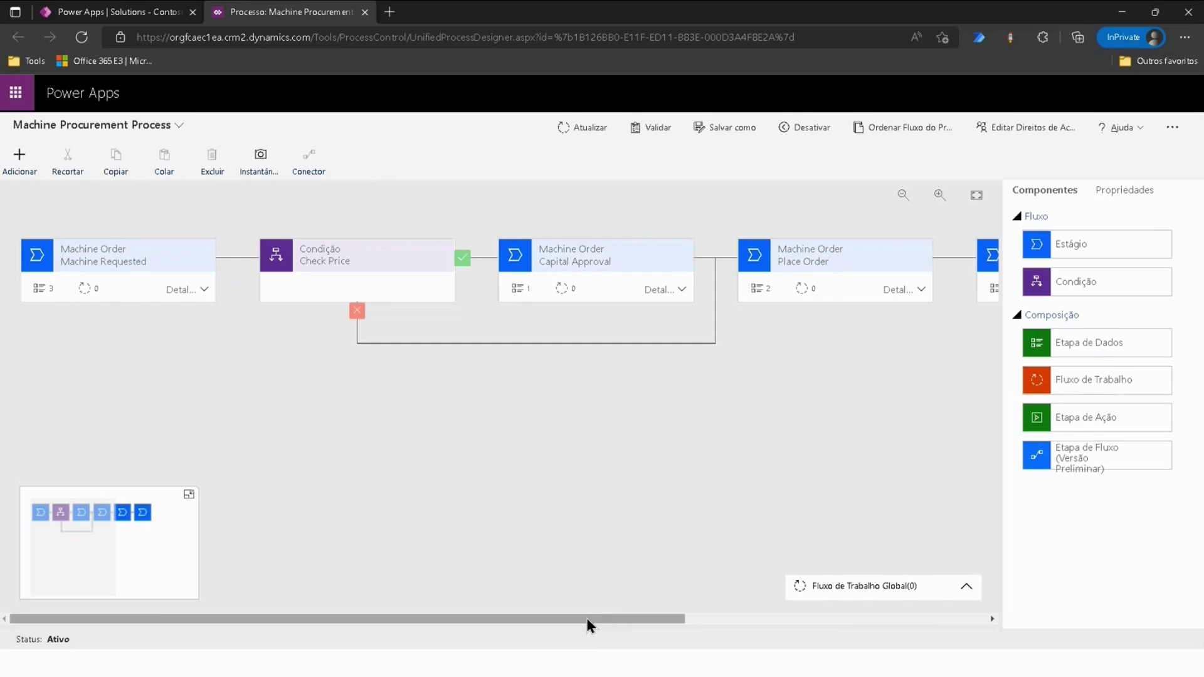
- Review the data steps of the Machine Requested stage and the rule of the Check Price condition
{"action": "left_click_drag", "start_coordinate": [586, 619], "coordinate": [516, 586]}
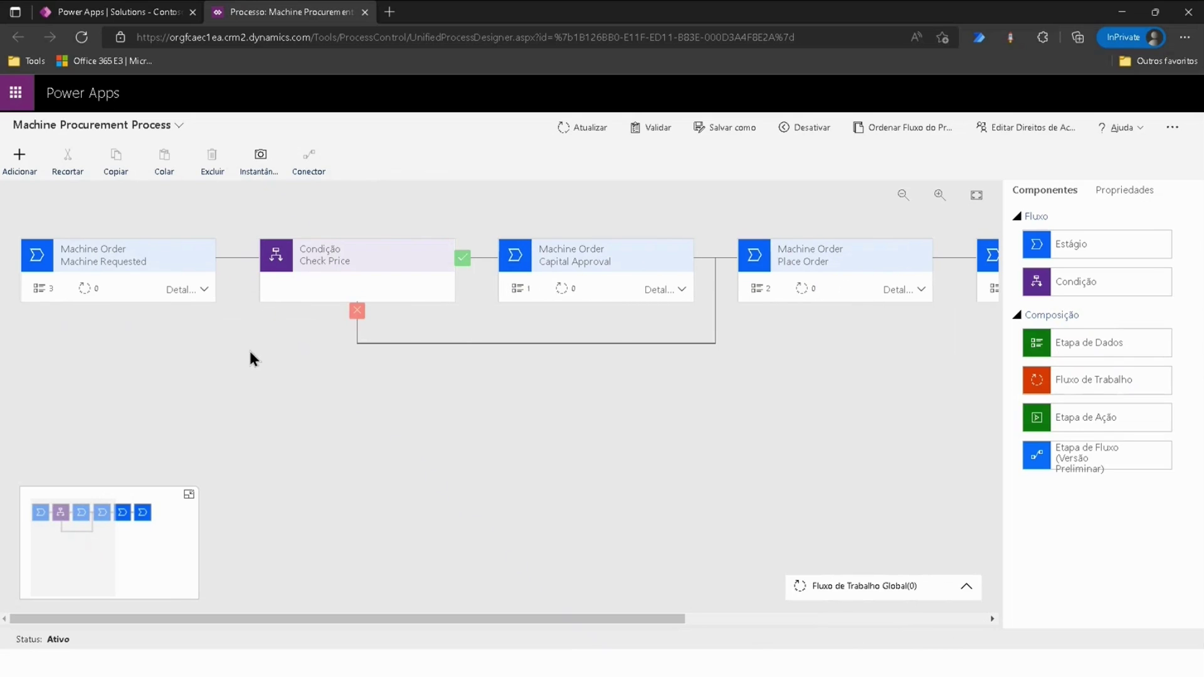
{"action": "left_click", "coordinate": [179, 269]}
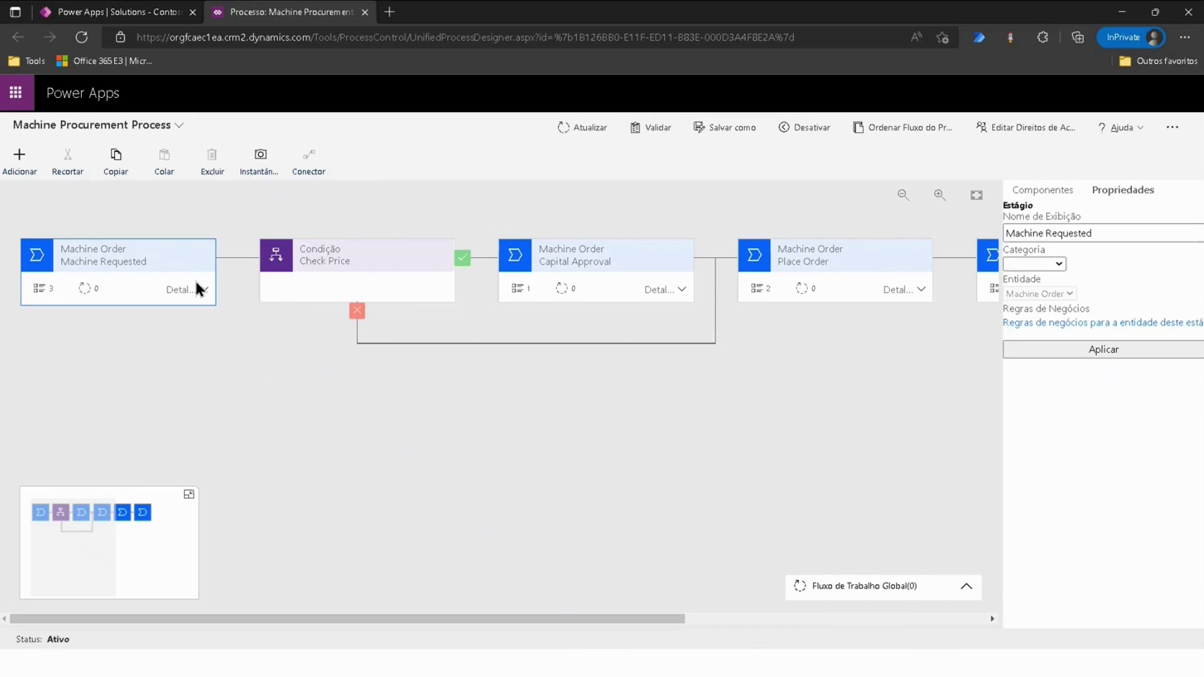
{"action": "left_click", "coordinate": [193, 290]}
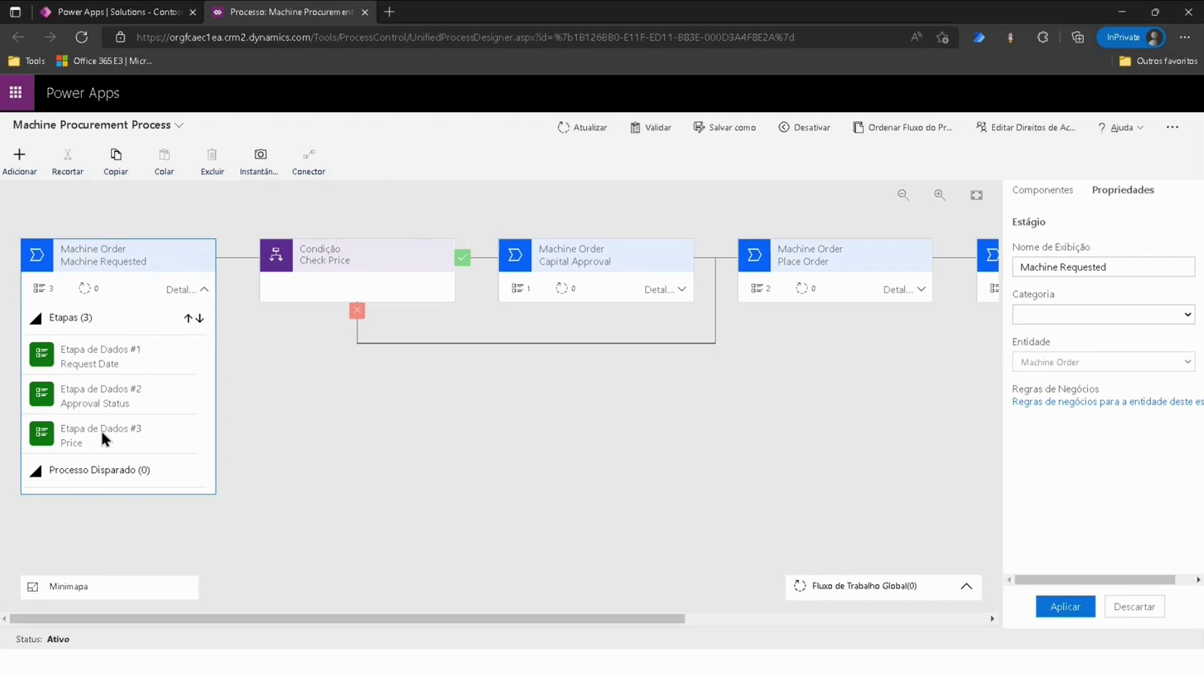
{"action": "left_click", "coordinate": [405, 407]}
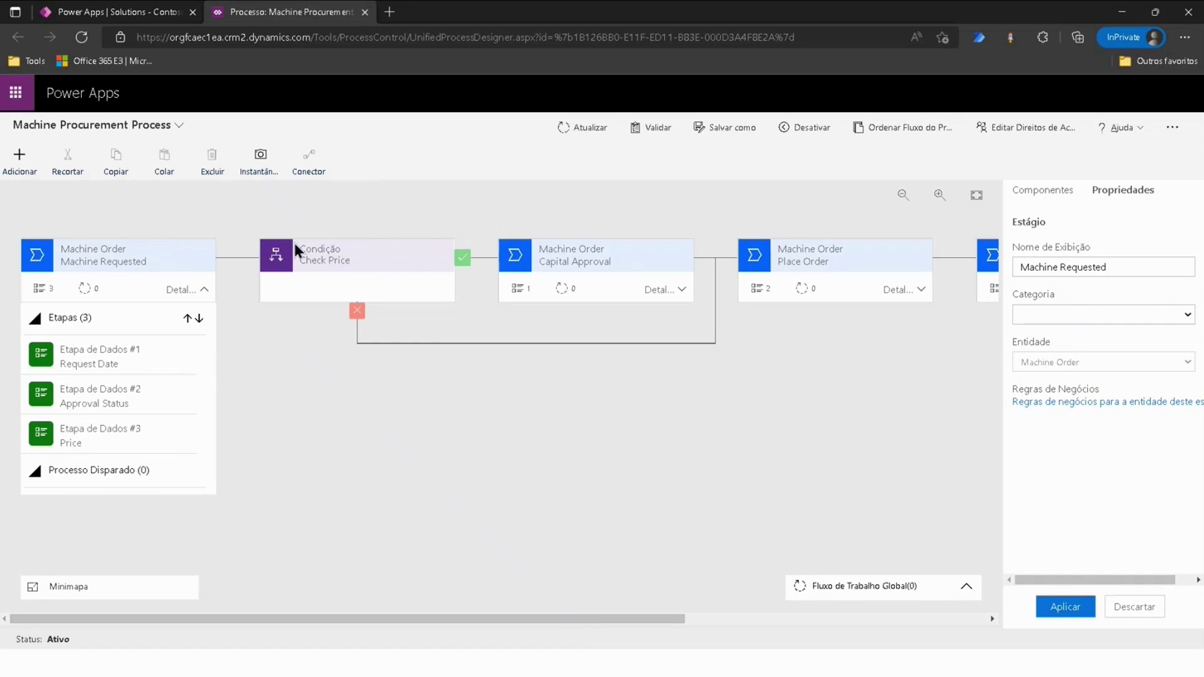
{"action": "left_click", "coordinate": [394, 260]}
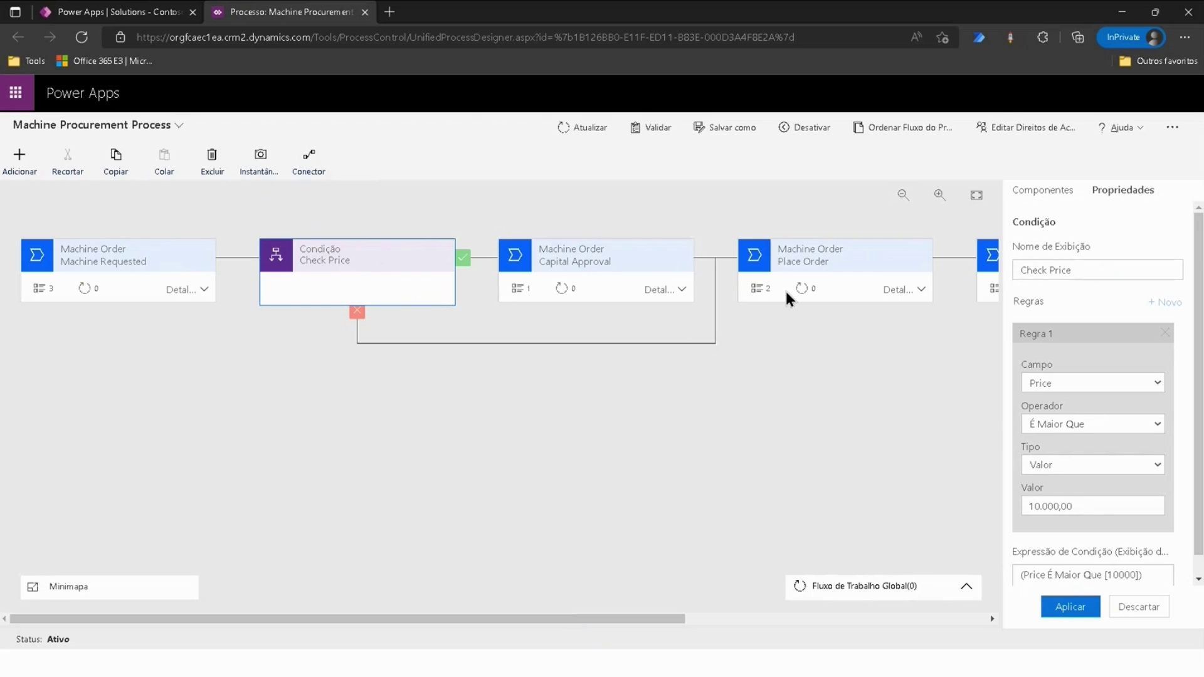
- Examine the data steps of the Place Order, Receive Machine and Distribute Machine stages
{"action": "left_click_drag", "start_coordinate": [651, 618], "coordinate": [864, 616]}
{"action": "left_click", "coordinate": [539, 281]}
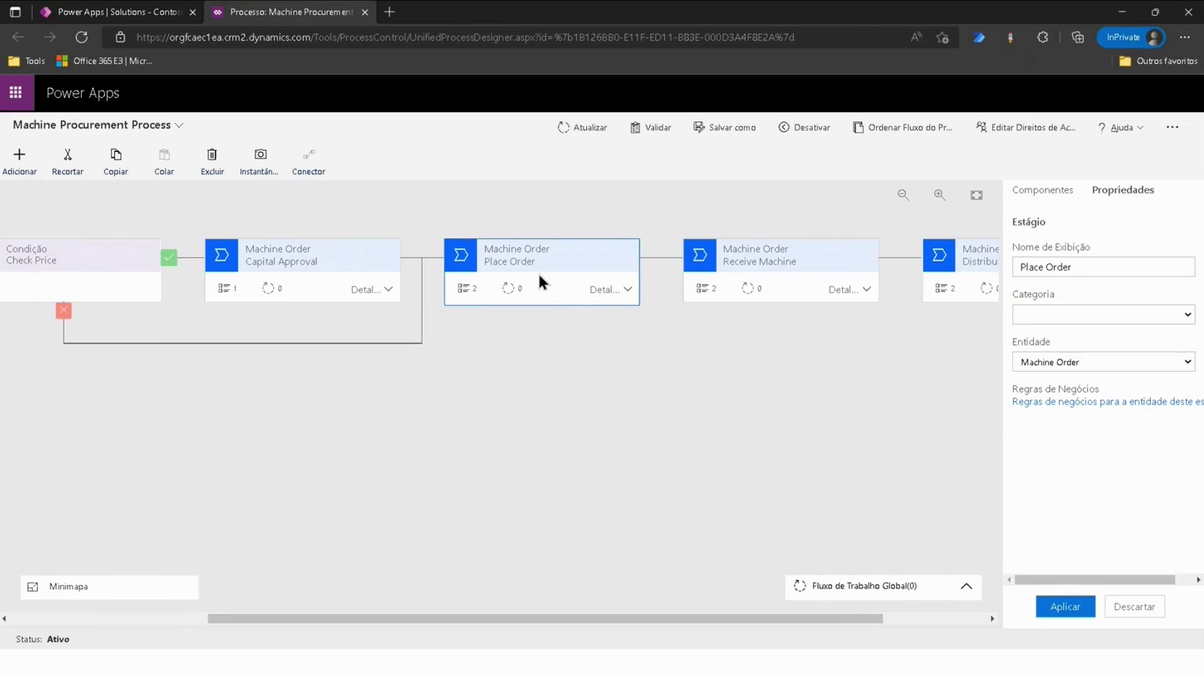
{"action": "left_click", "coordinate": [607, 289]}
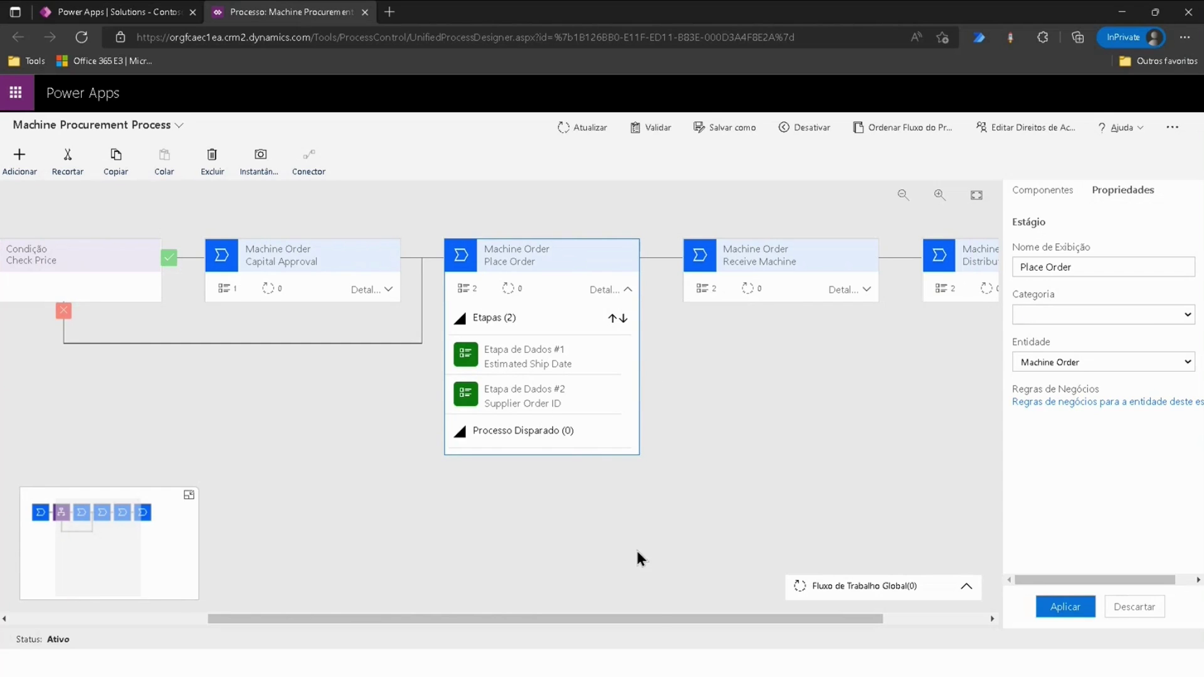
{"action": "left_click_drag", "start_coordinate": [661, 619], "coordinate": [824, 624]}
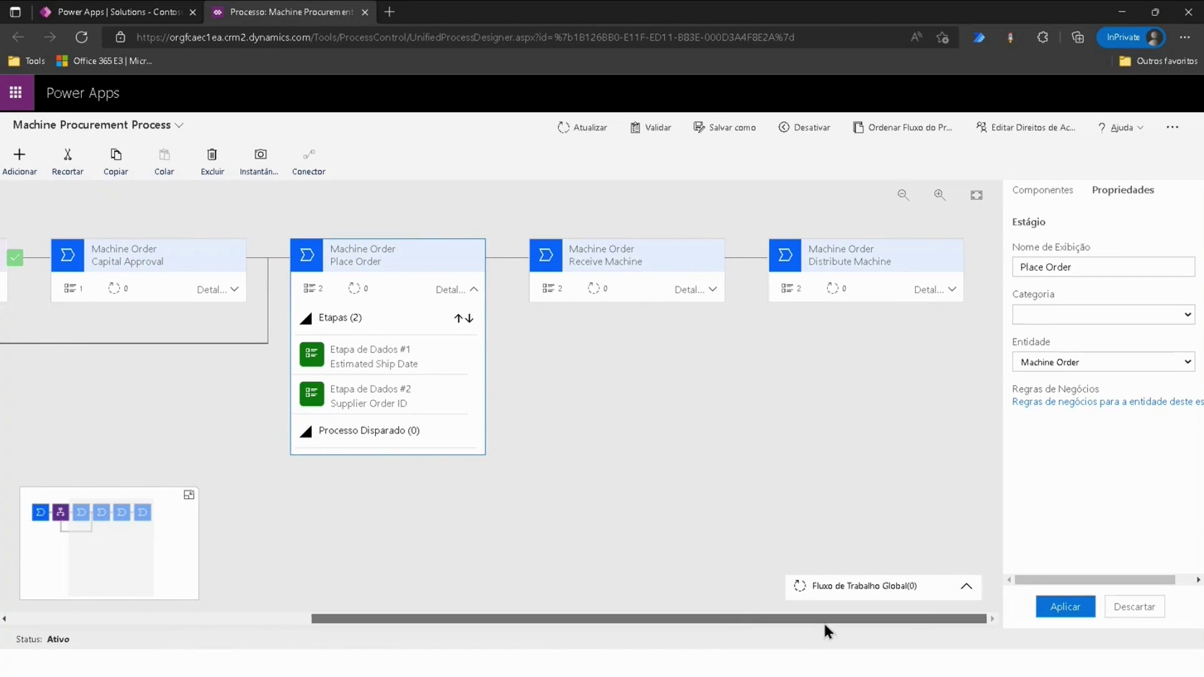
{"action": "left_click", "coordinate": [621, 271]}
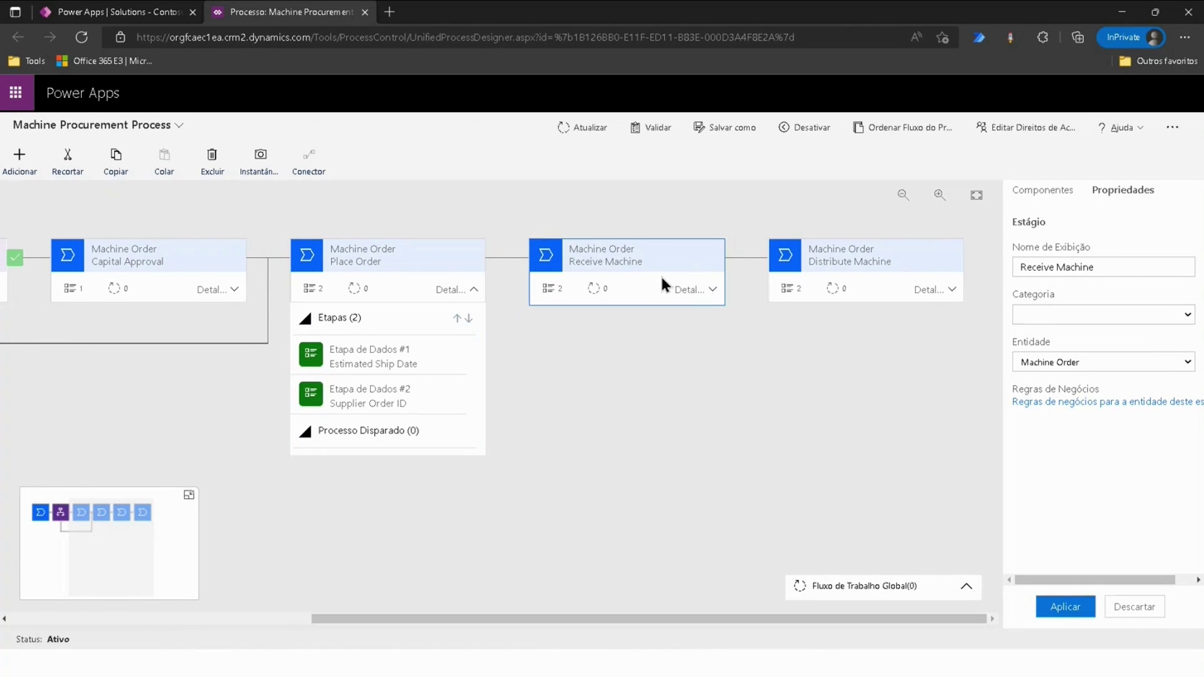
{"action": "left_click", "coordinate": [713, 290]}
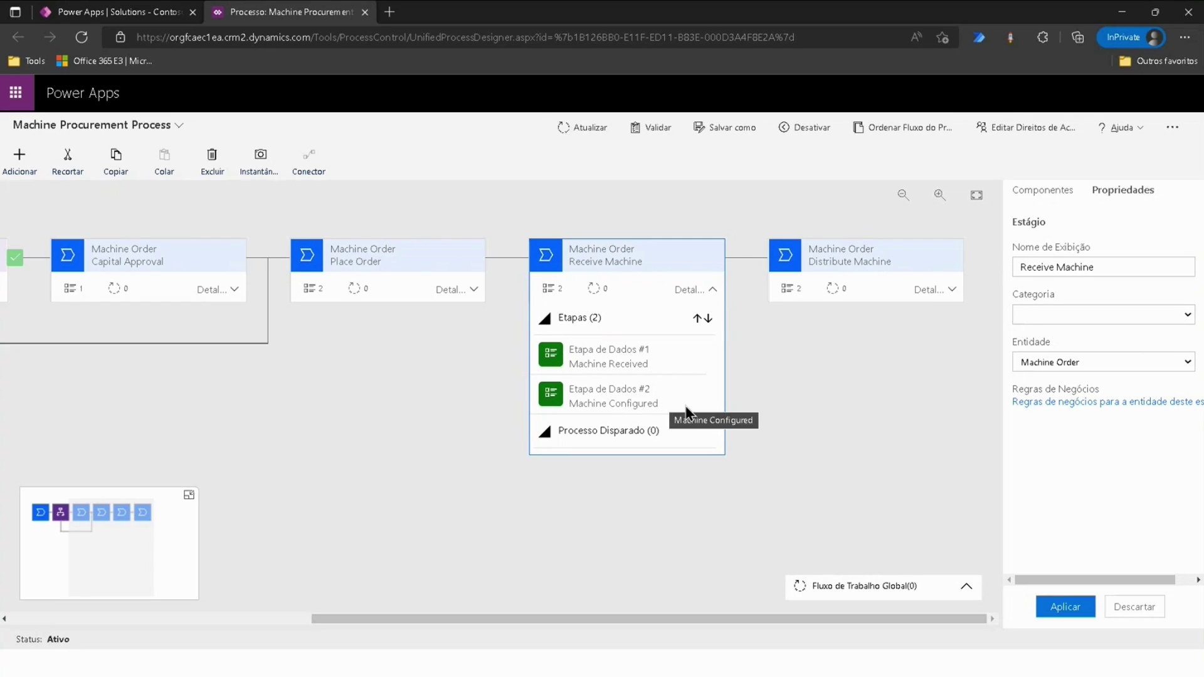
{"action": "left_click", "coordinate": [713, 290]}
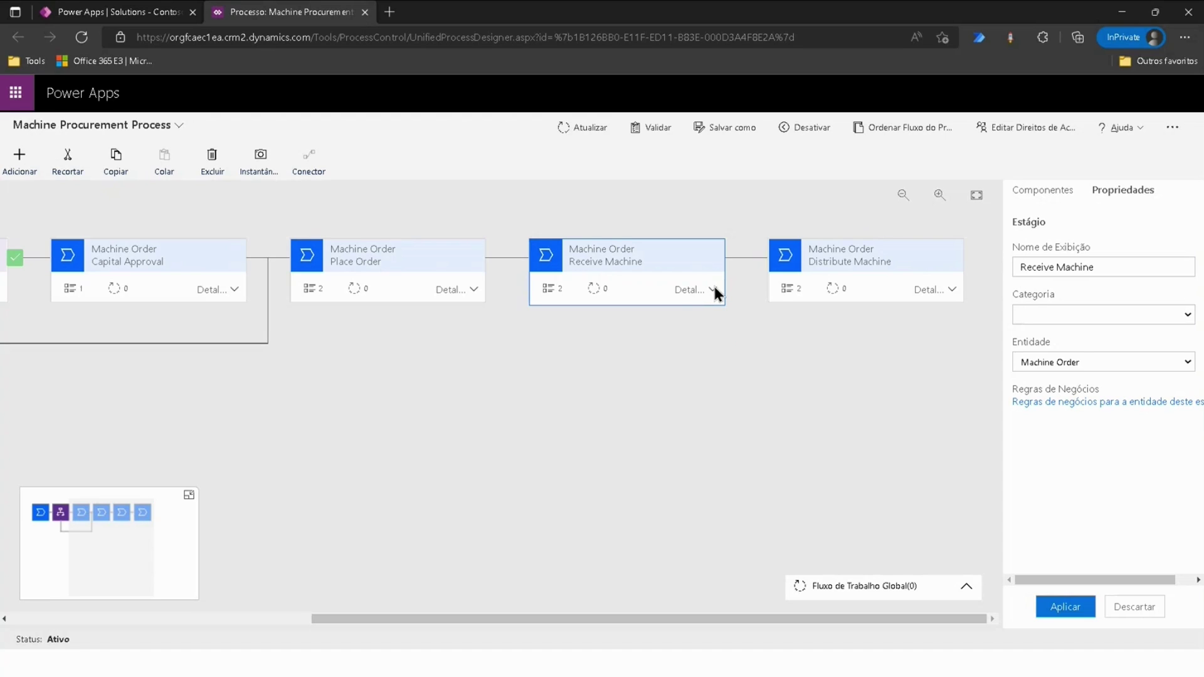
{"action": "left_click", "coordinate": [950, 289]}
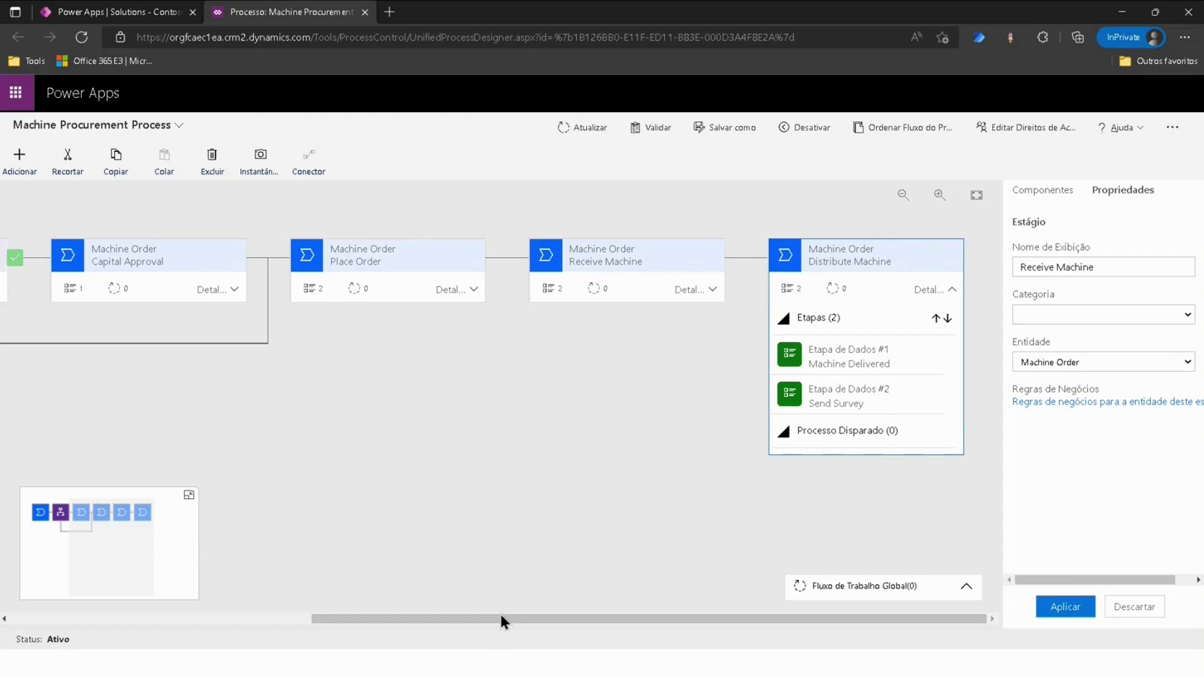
{"action": "left_click_drag", "start_coordinate": [490, 619], "coordinate": [153, 592]}
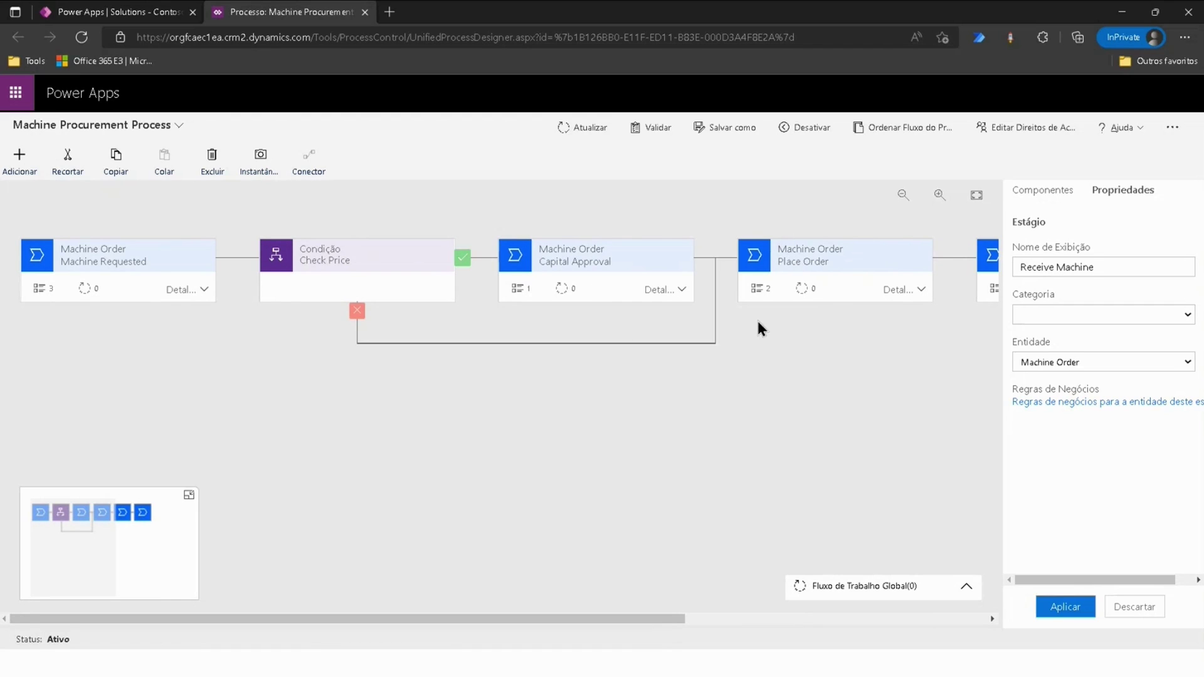
- Review the data steps of the Receive Machine stage and close the process designer, returning to the Contoso Coffee solution
{"action": "left_click_drag", "start_coordinate": [668, 618], "coordinate": [820, 626]}
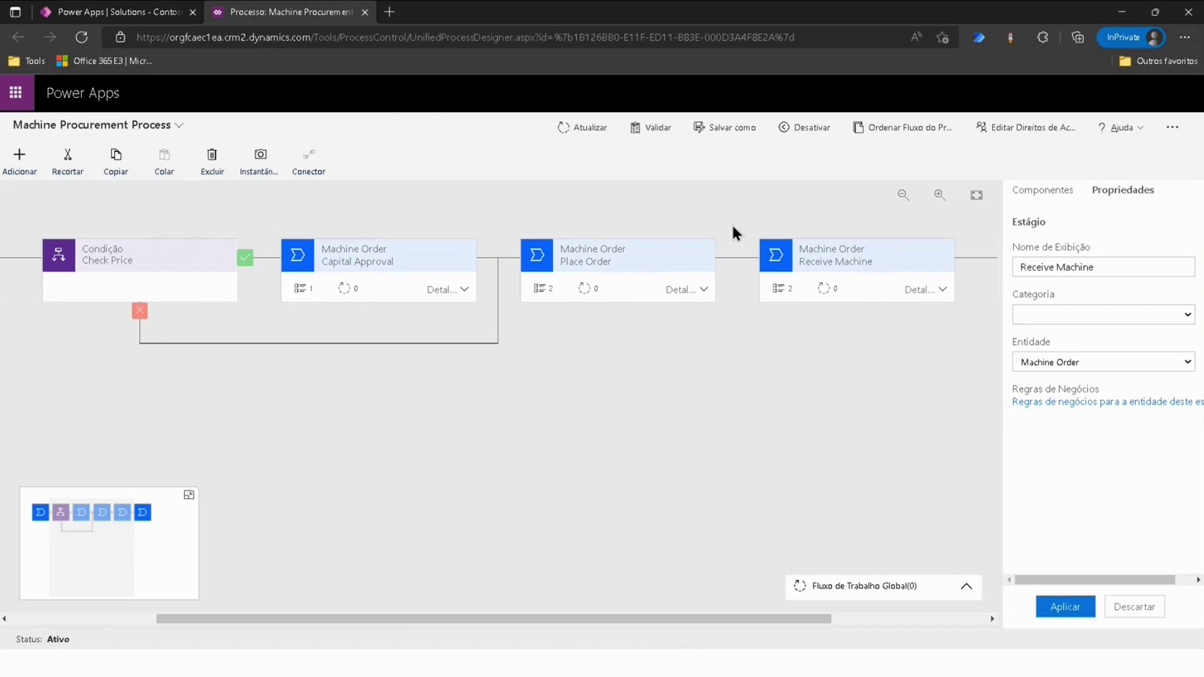
{"action": "left_click_drag", "start_coordinate": [743, 621], "coordinate": [899, 621]}
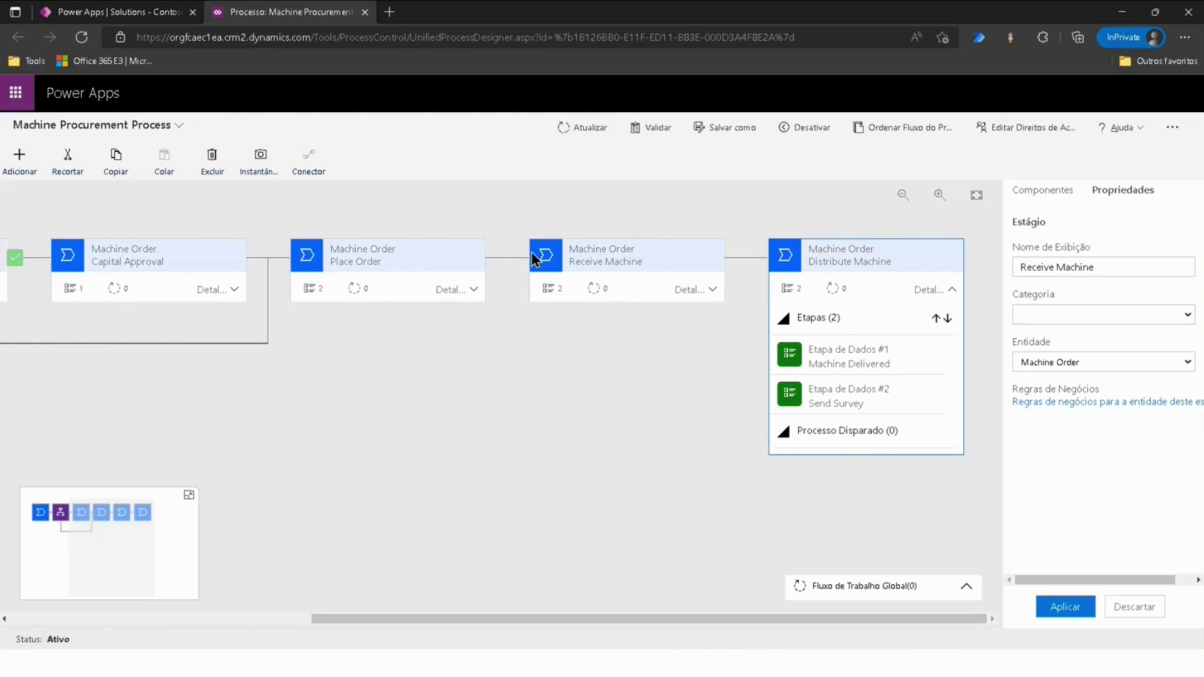
{"action": "left_click", "coordinate": [712, 291]}
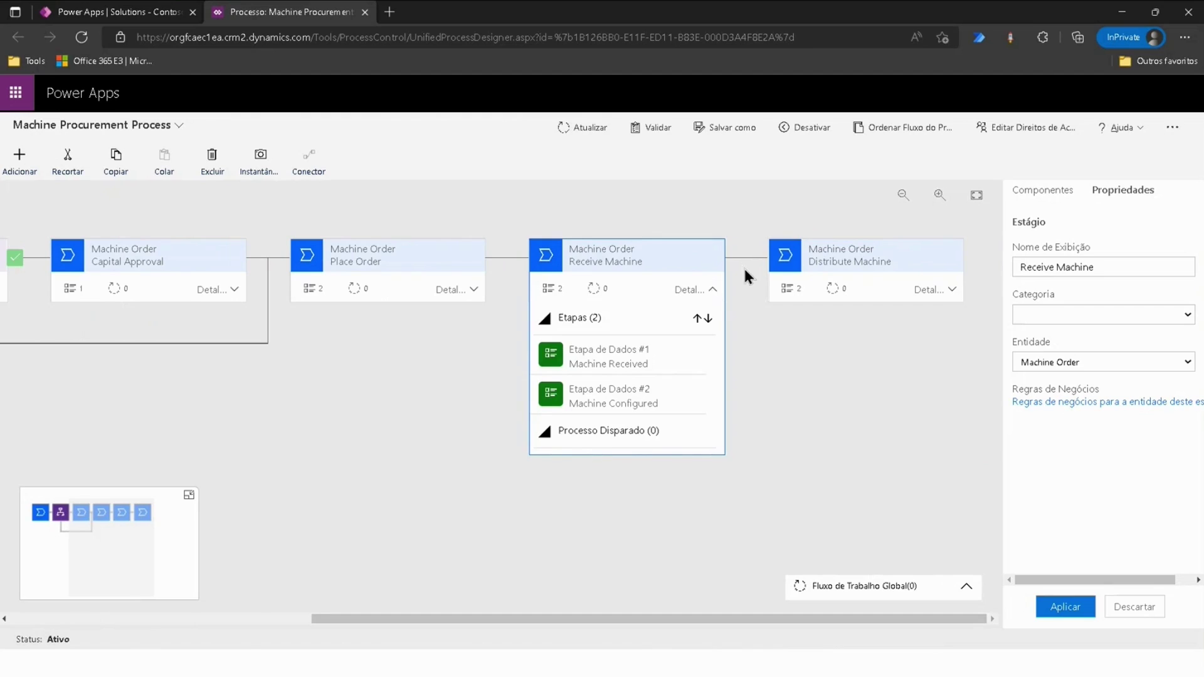
{"action": "left_click", "coordinate": [713, 289]}
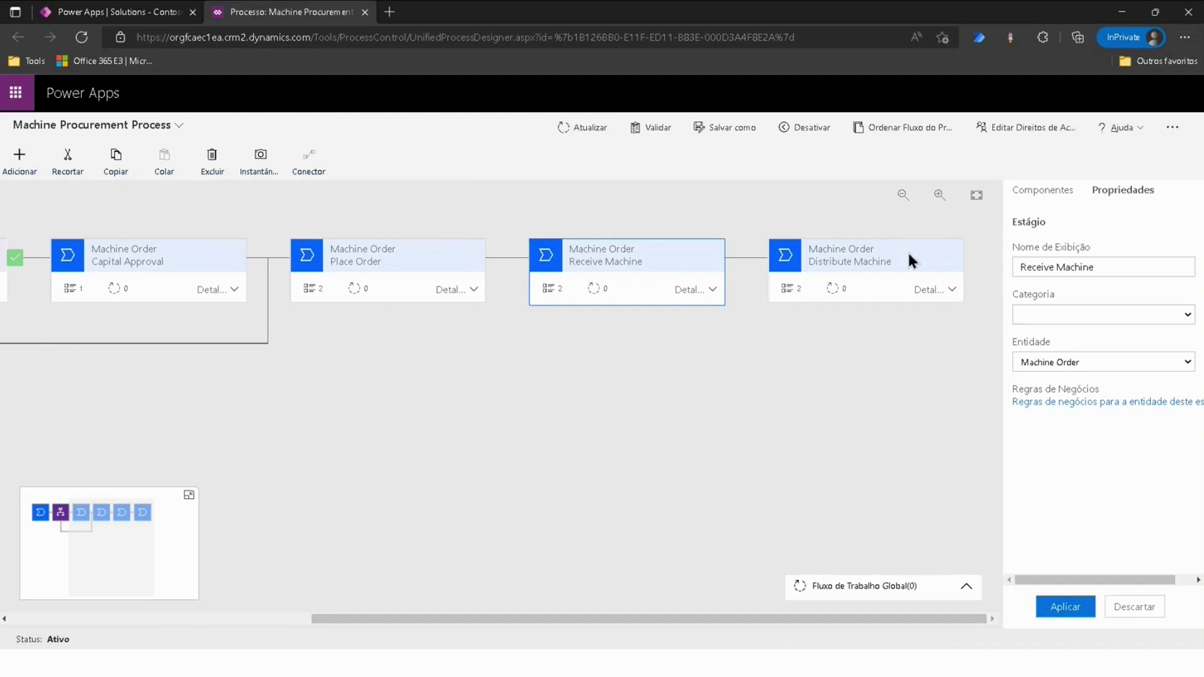
{"action": "left_click", "coordinate": [364, 12]}
{"action": "left_click", "coordinate": [695, 414]}
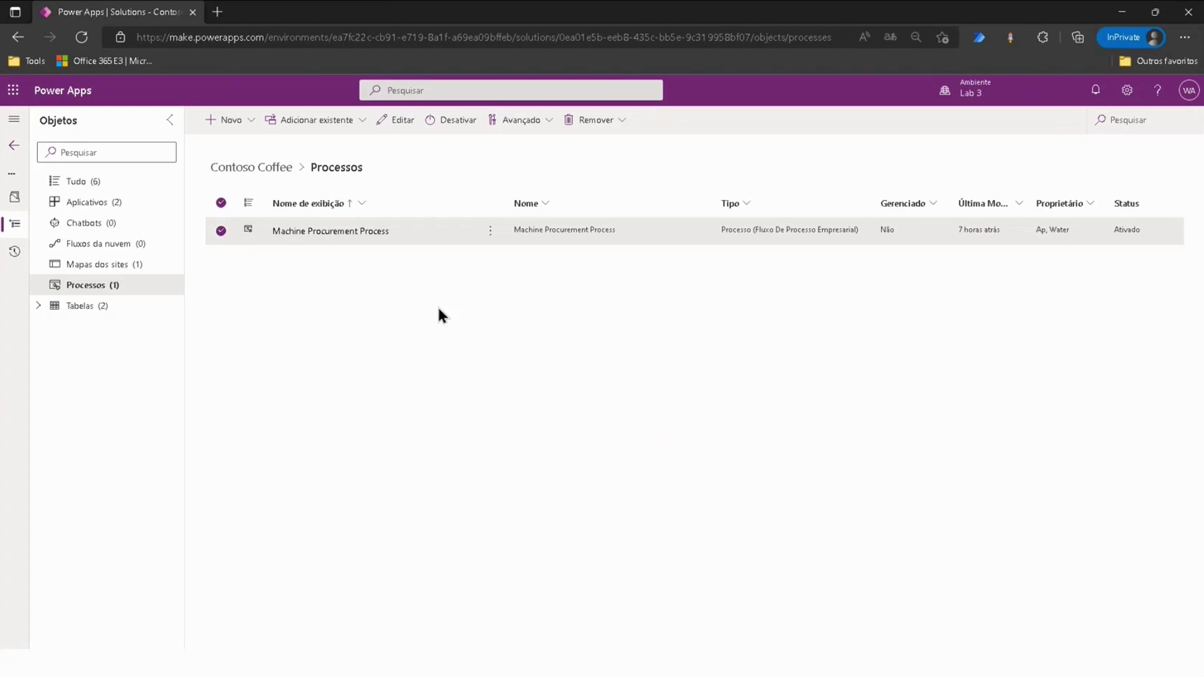
{"action": "left_click", "coordinate": [220, 230]}
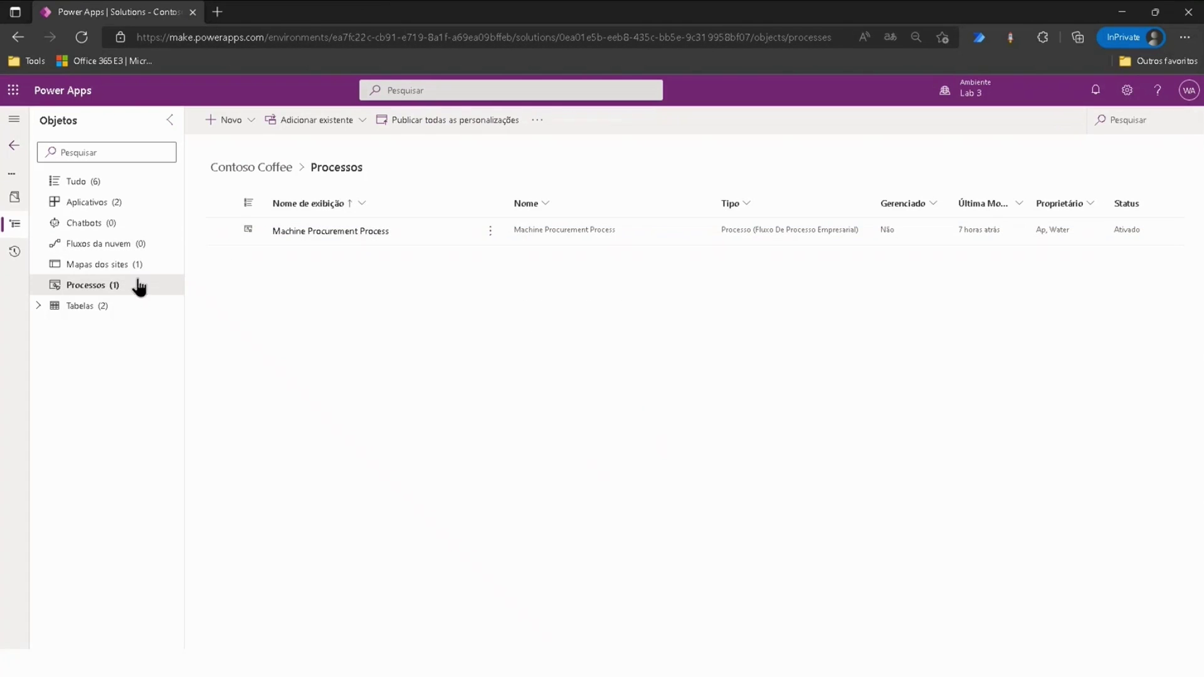
- Inspect the Machine Order table's main Information form in the form editor in a new tab, and close it
{"action": "left_click", "coordinate": [66, 307]}
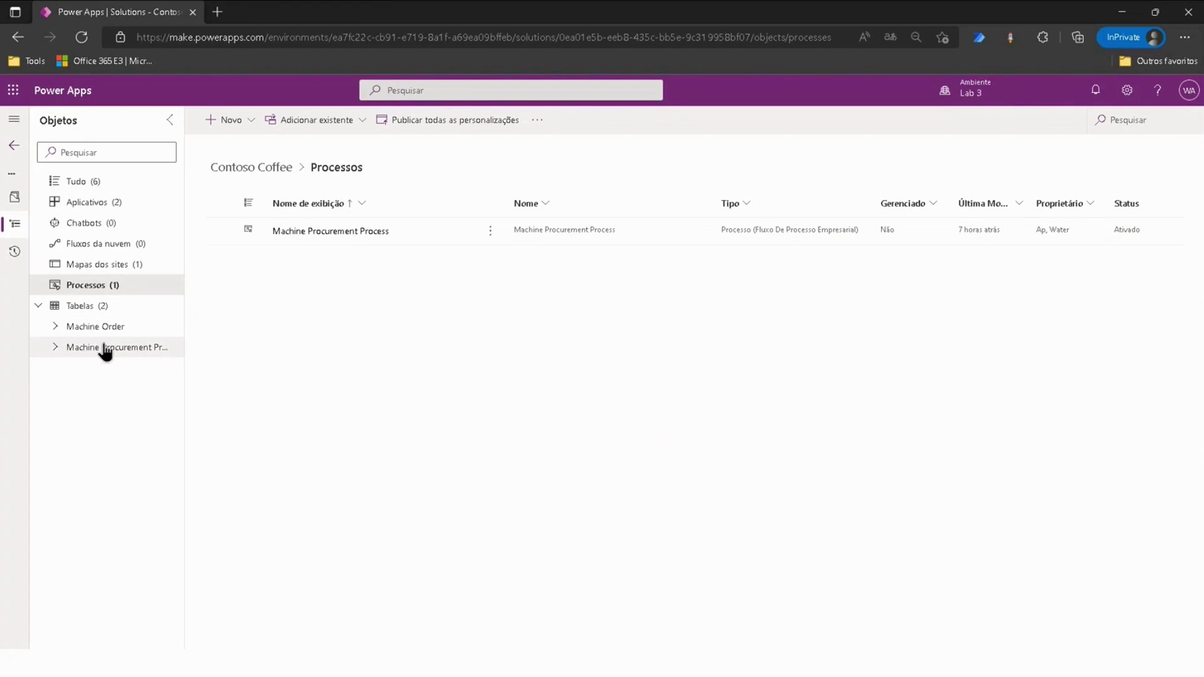
{"action": "left_click_drag", "start_coordinate": [182, 284], "coordinate": [221, 269]}
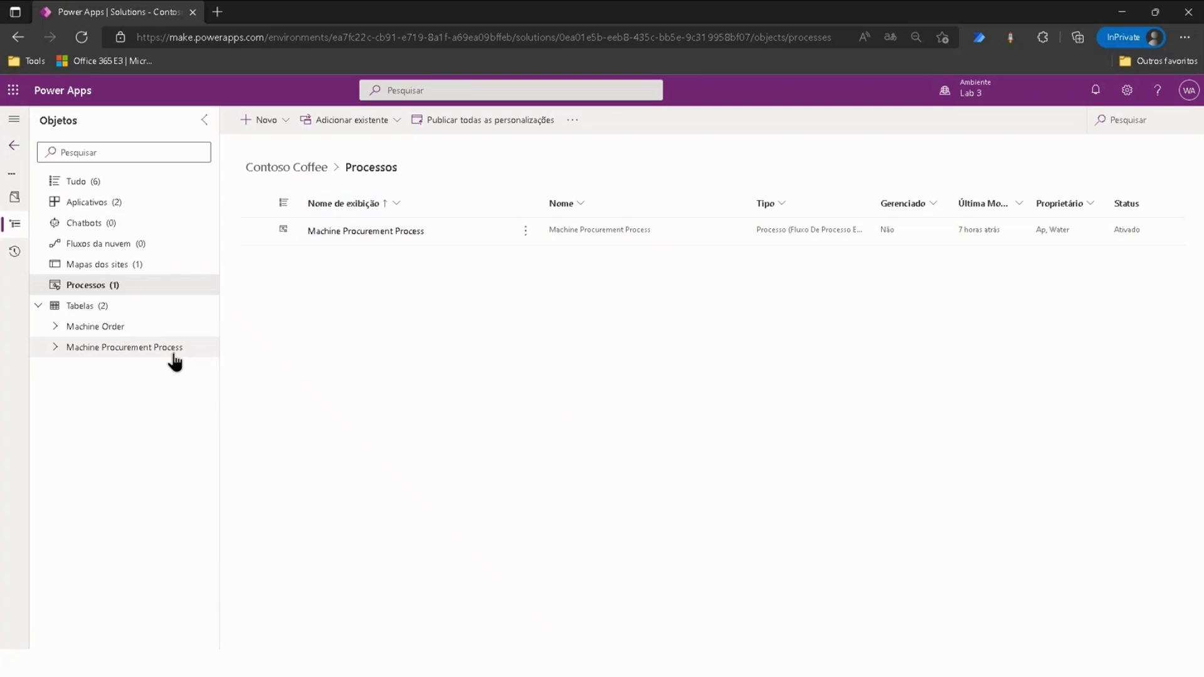
{"action": "left_click", "coordinate": [118, 334]}
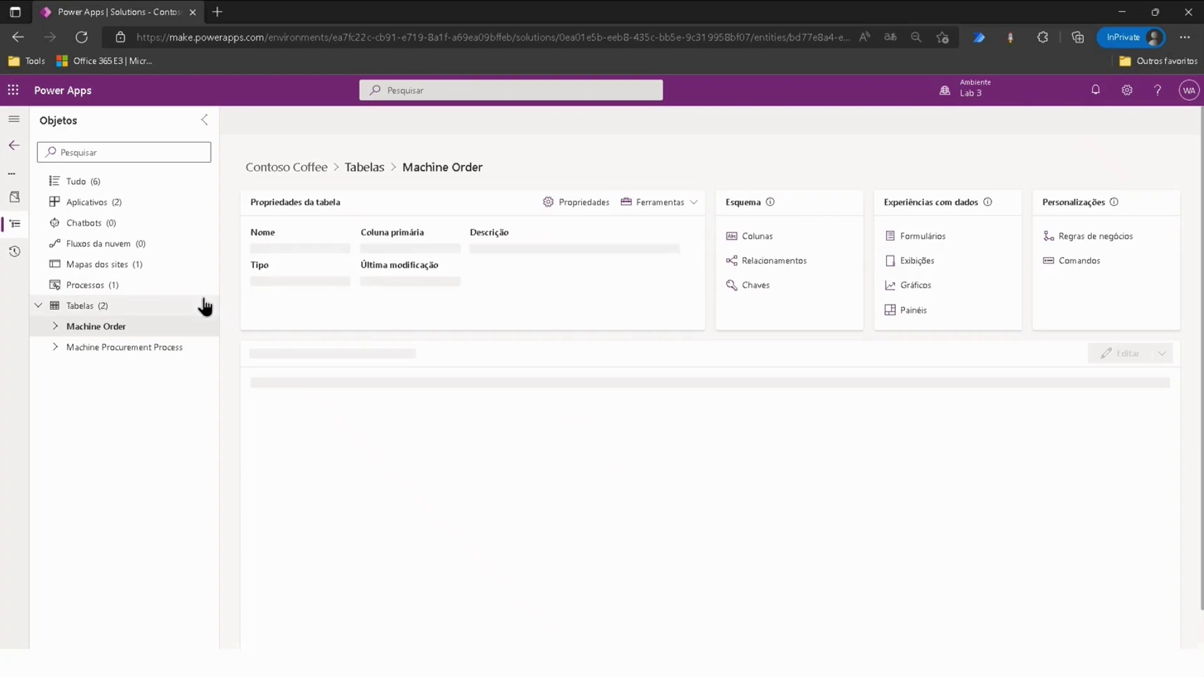
{"action": "left_click", "coordinate": [908, 239]}
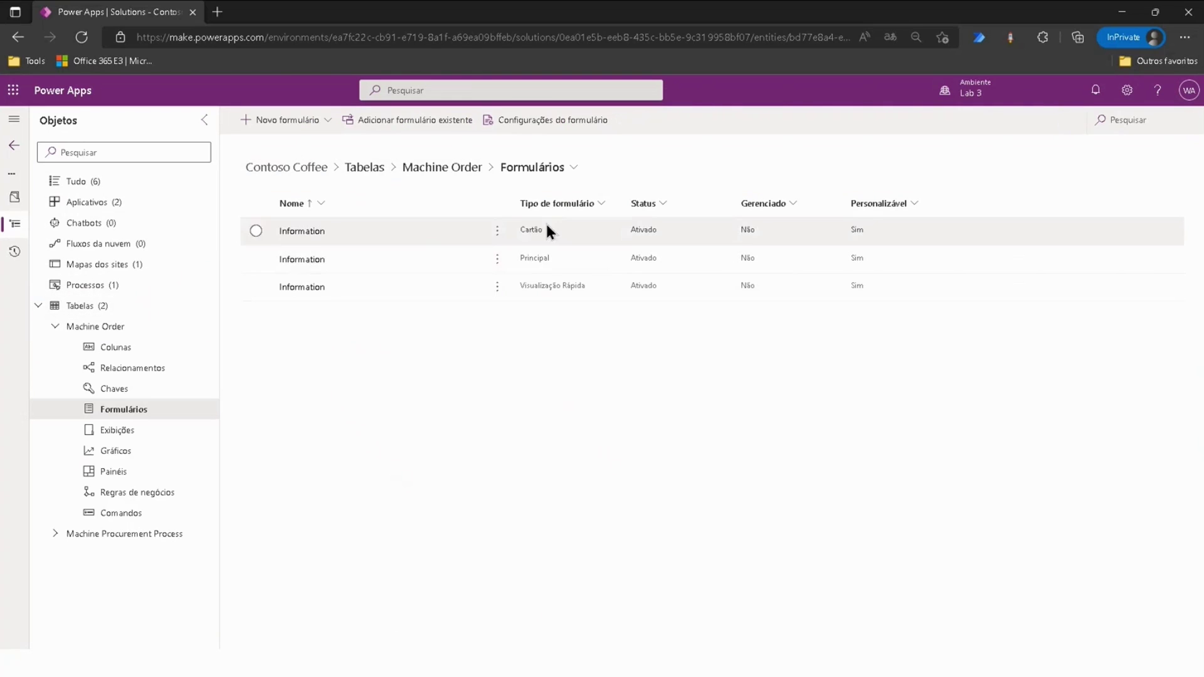
{"action": "left_click", "coordinate": [498, 259]}
{"action": "mouse_move", "coordinate": [618, 292]}
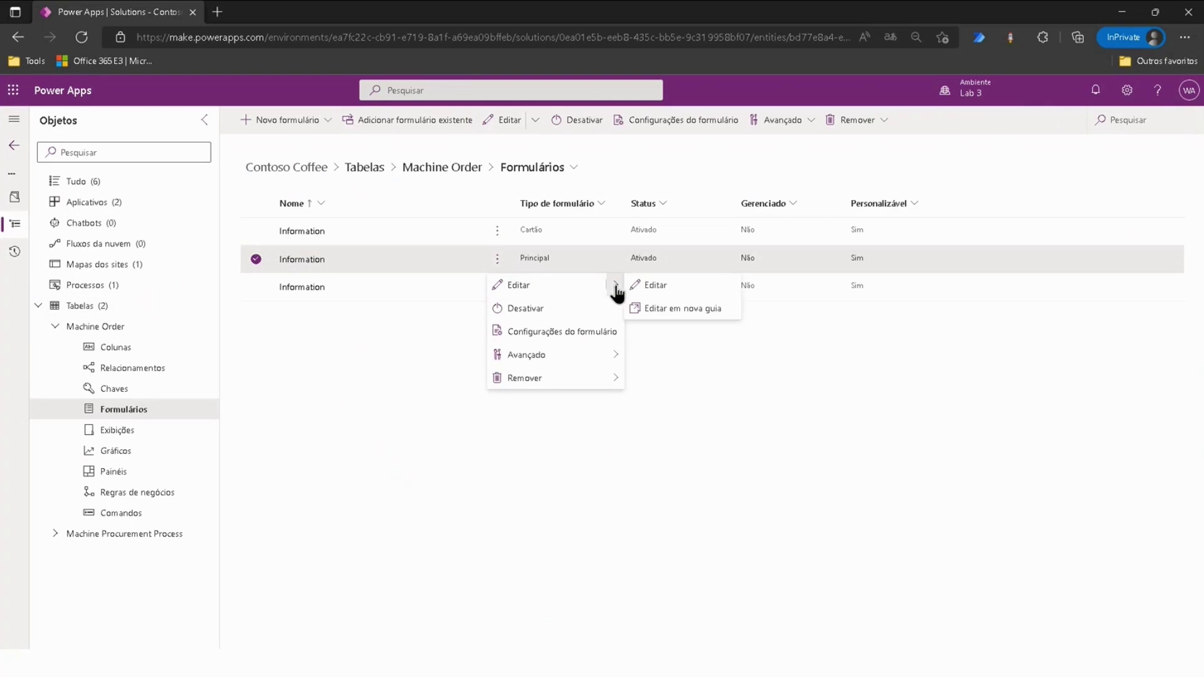
{"action": "left_click", "coordinate": [665, 308]}
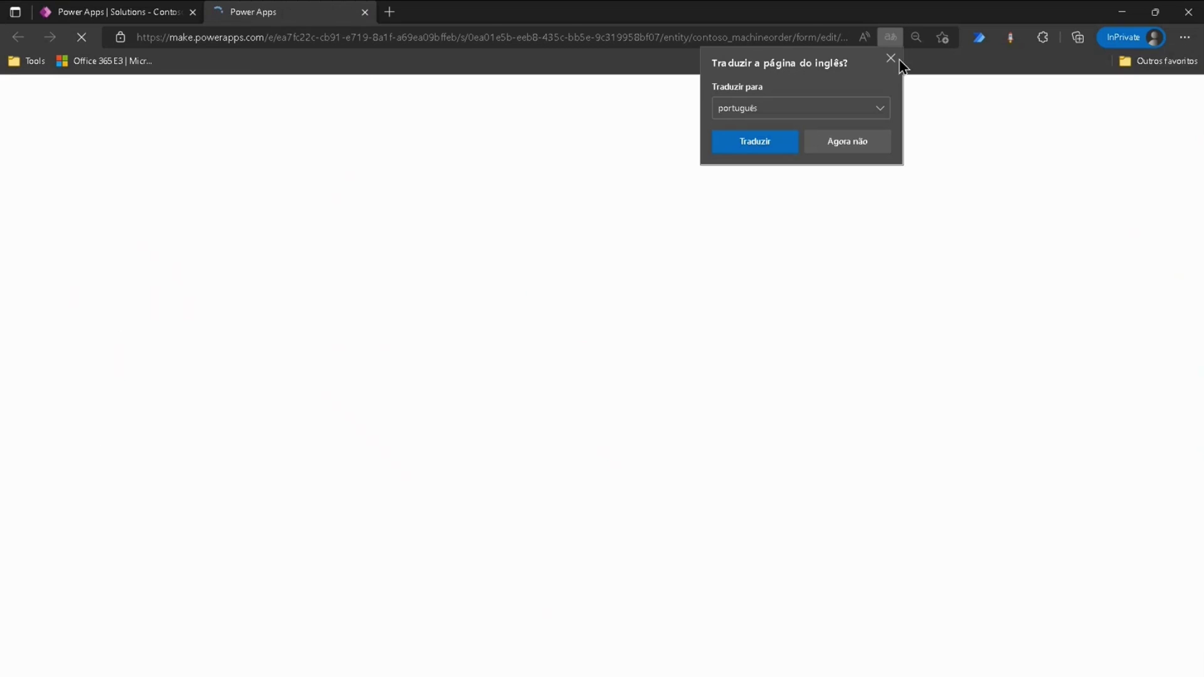
{"action": "left_click", "coordinate": [891, 57]}
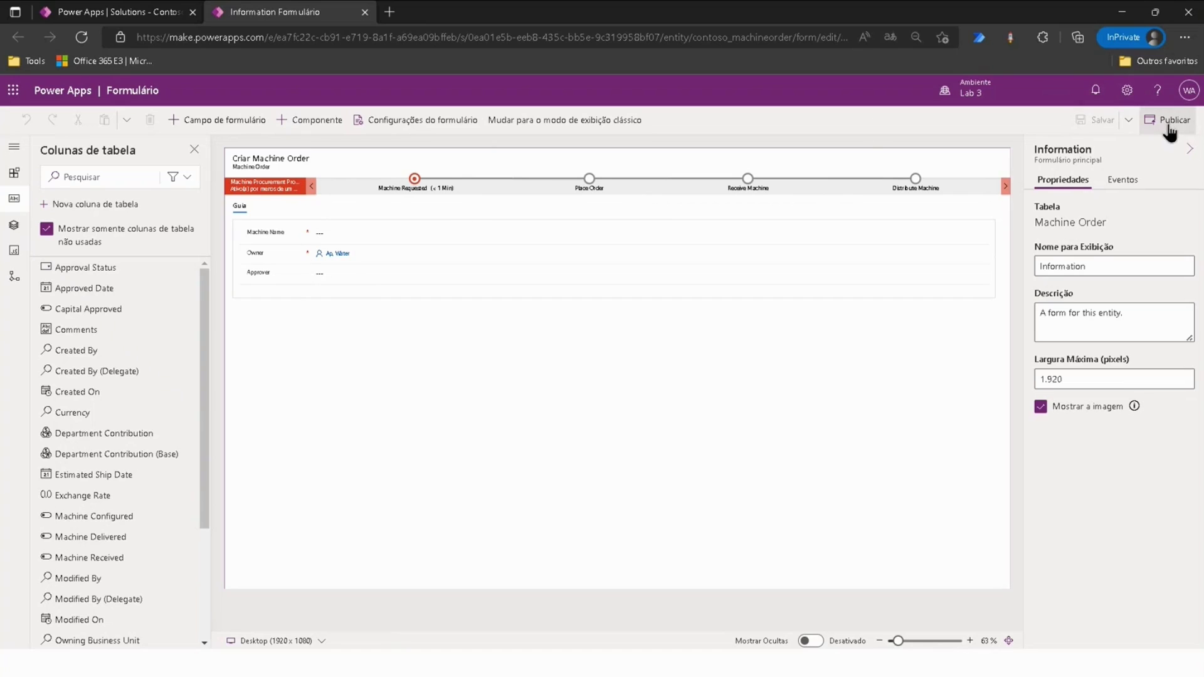
{"action": "left_click", "coordinate": [365, 12]}
{"action": "left_click", "coordinate": [684, 414]}
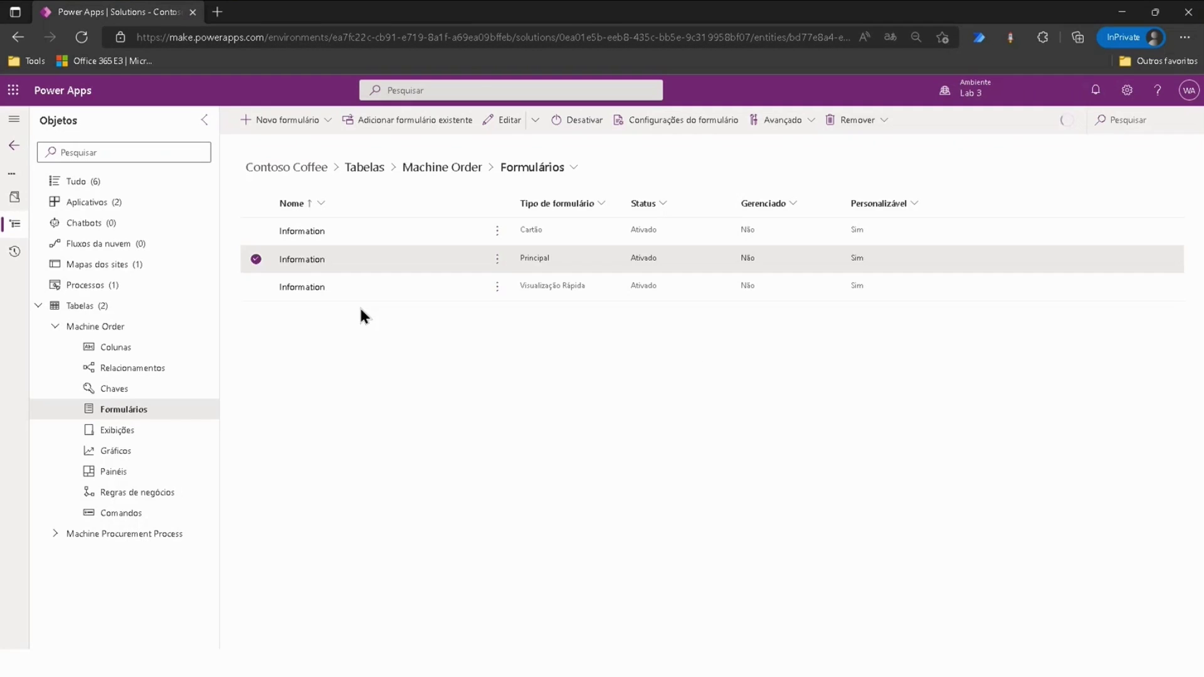
- Run the Machine Procurement app from the solution and open the Commercial Espresso Machines - Cafe S-100 Semi-Automatic order
{"action": "left_click", "coordinate": [38, 306]}
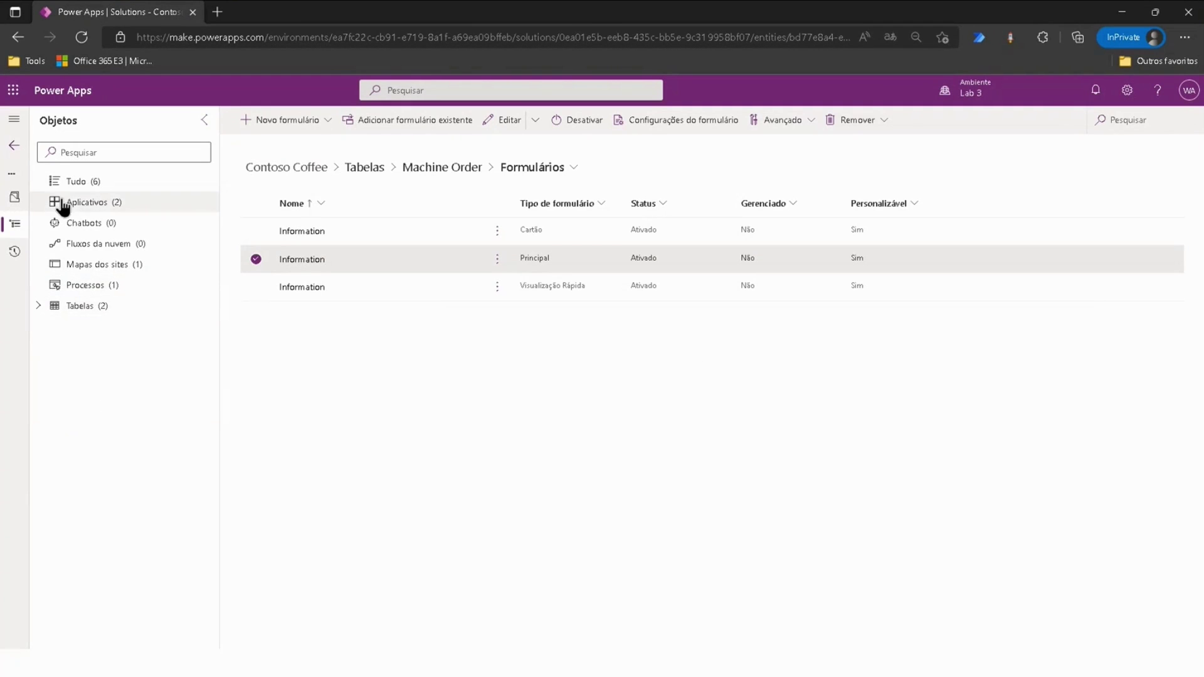
{"action": "left_click", "coordinate": [69, 202]}
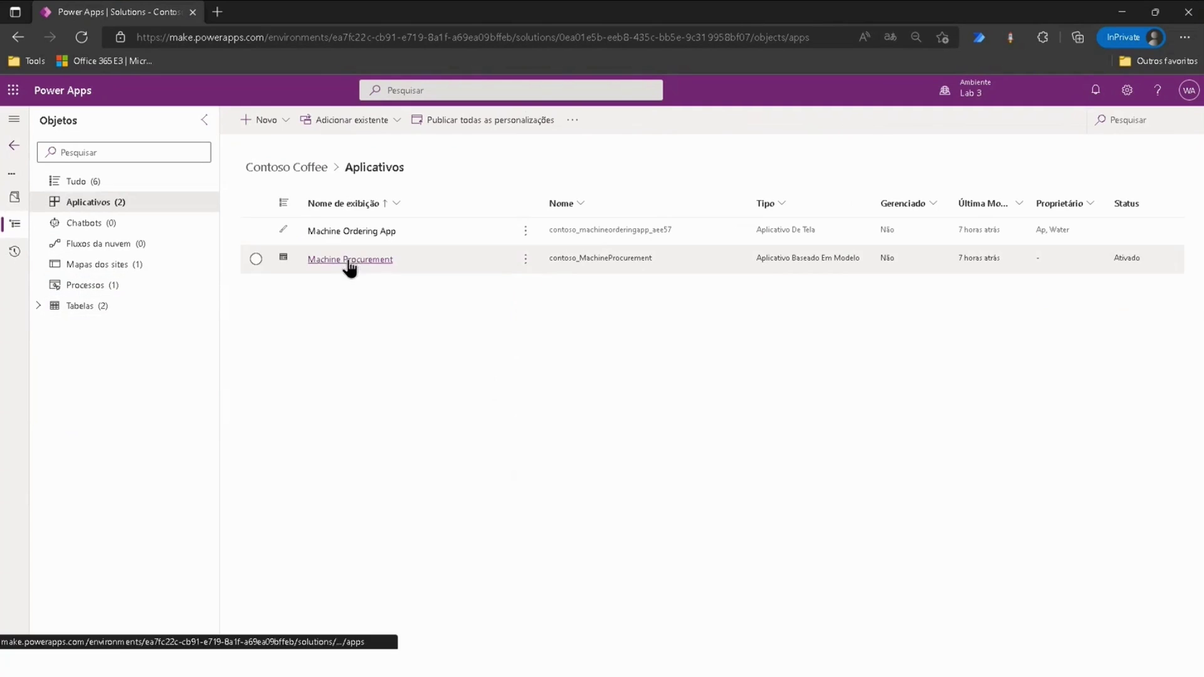
{"action": "left_click", "coordinate": [256, 257]}
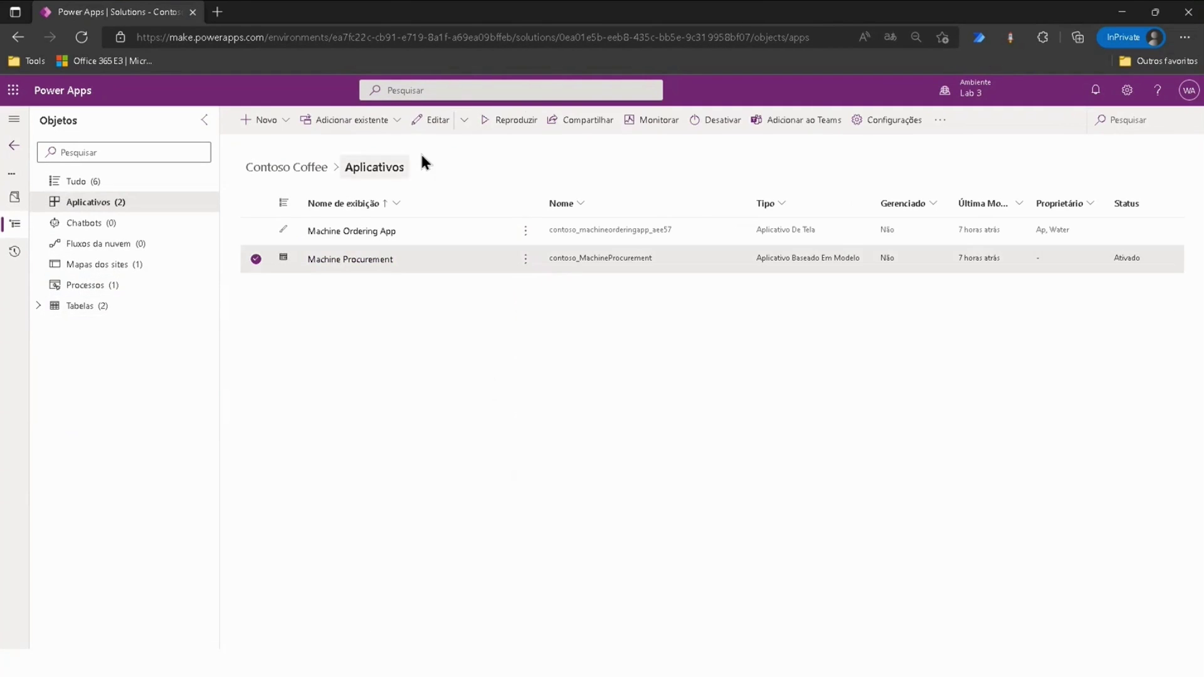
{"action": "left_click", "coordinate": [502, 121]}
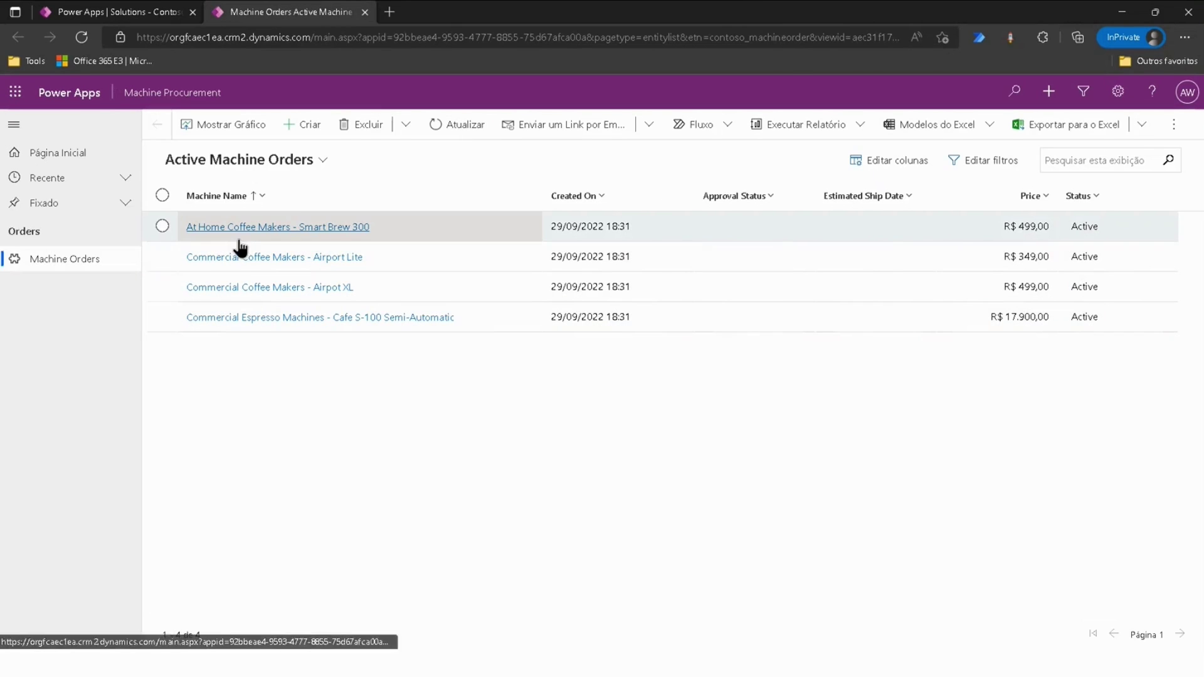
{"action": "left_click", "coordinate": [247, 317]}
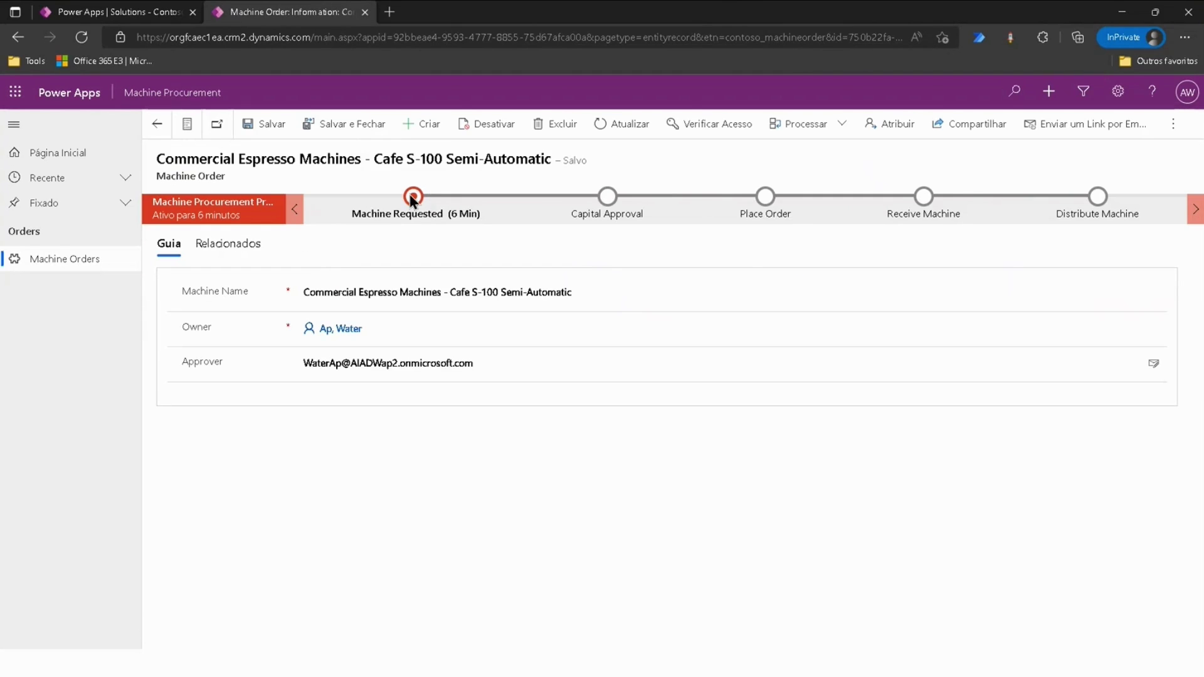
- Set the Approval Status to Approve in the Machine Requested stage and advance the order to the next stage
{"action": "left_click", "coordinate": [419, 198]}
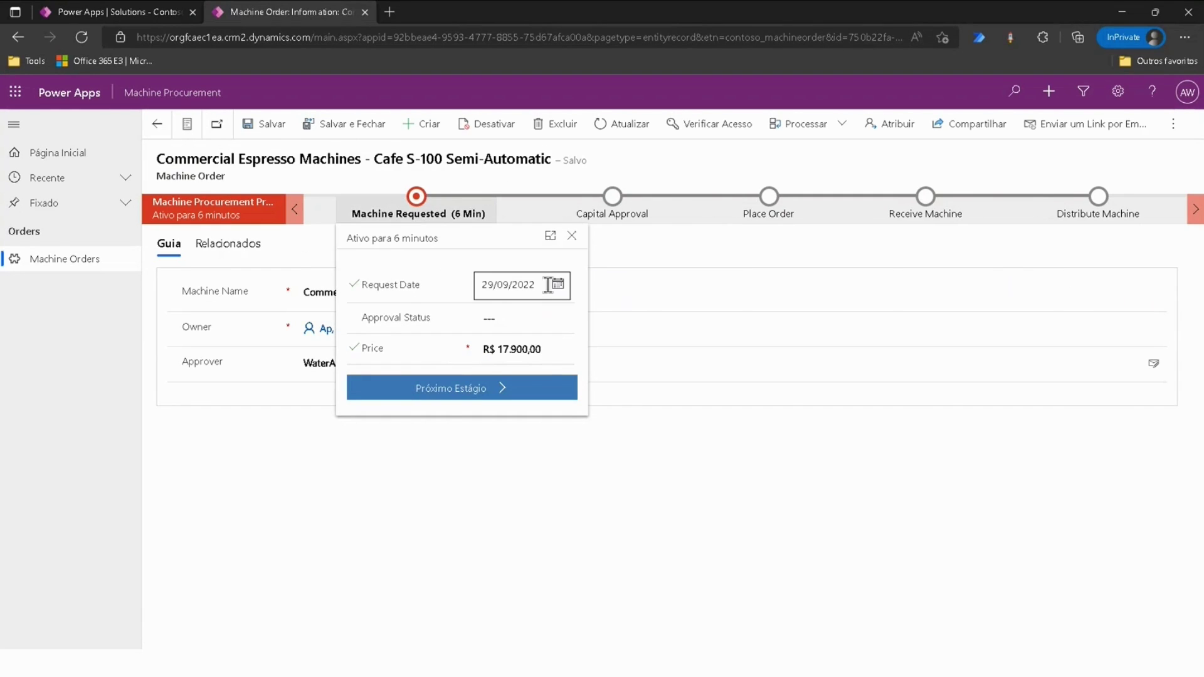
{"action": "left_click", "coordinate": [492, 319]}
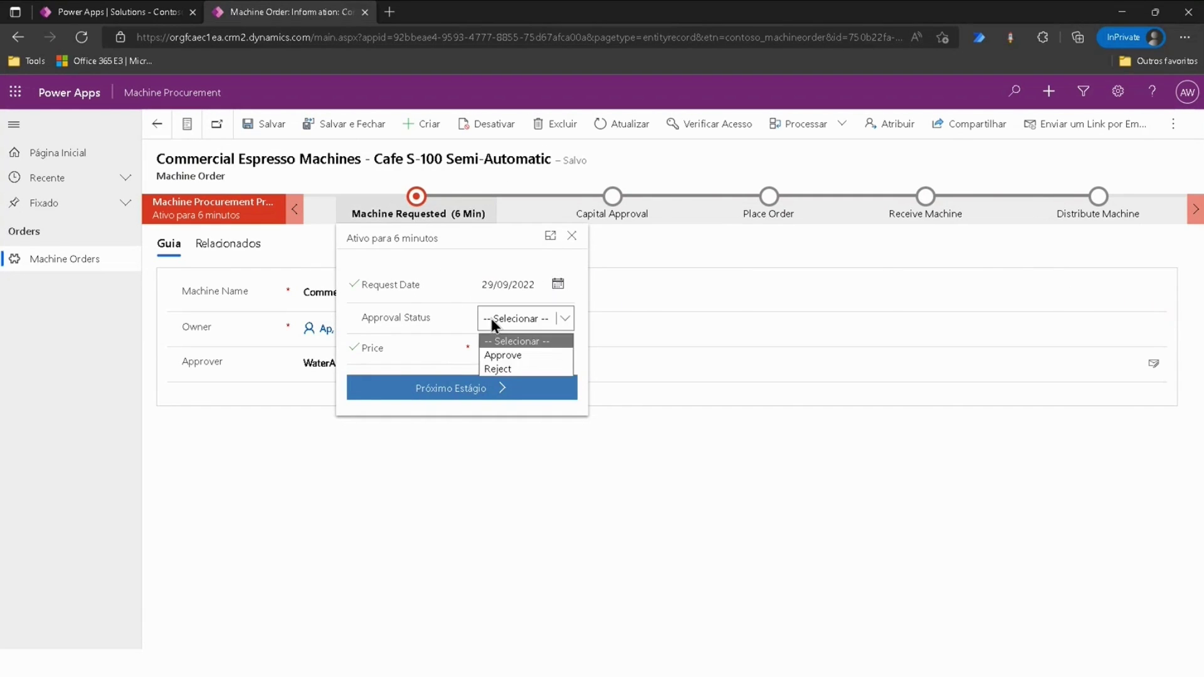
{"action": "left_click", "coordinate": [499, 355]}
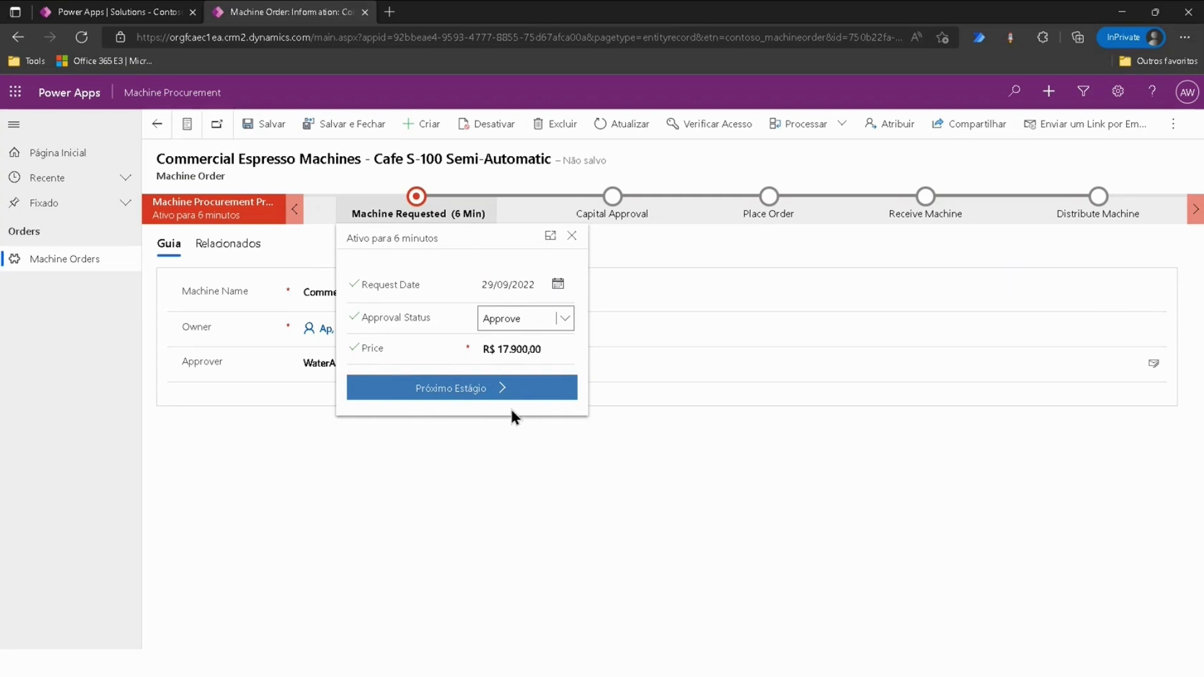
{"action": "left_click", "coordinate": [500, 393]}
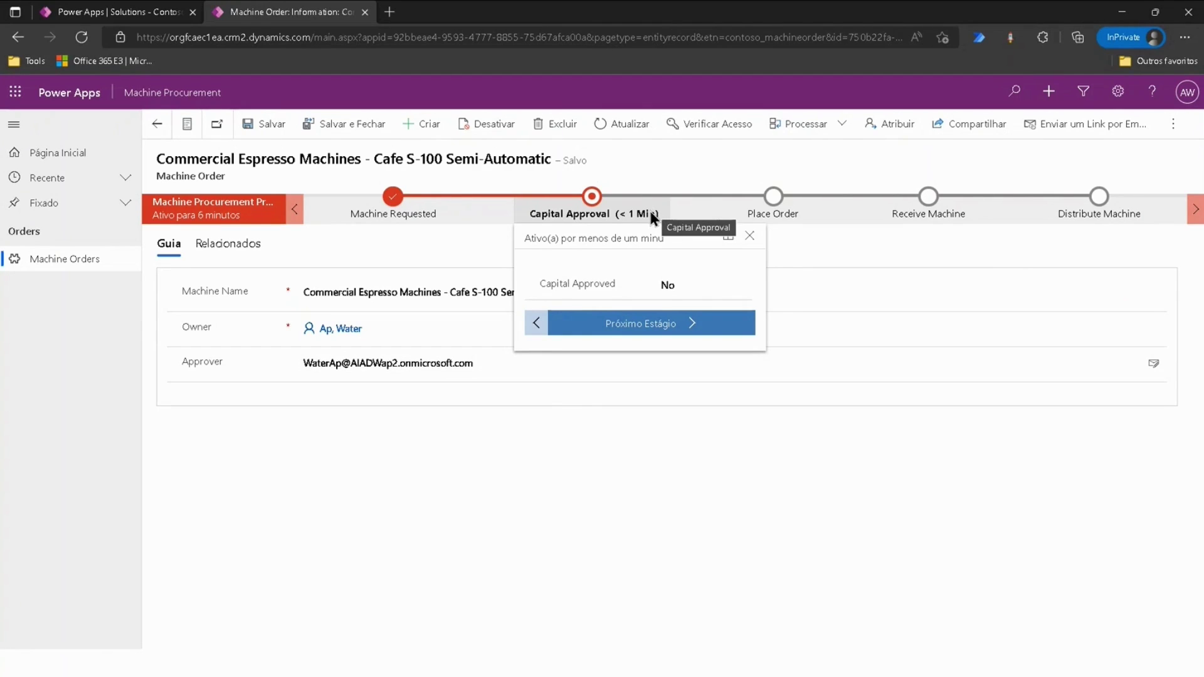
- Set Capital Approved to Yes in the Capital Approval stage and advance the order to Place Order
{"action": "left_click", "coordinate": [740, 286]}
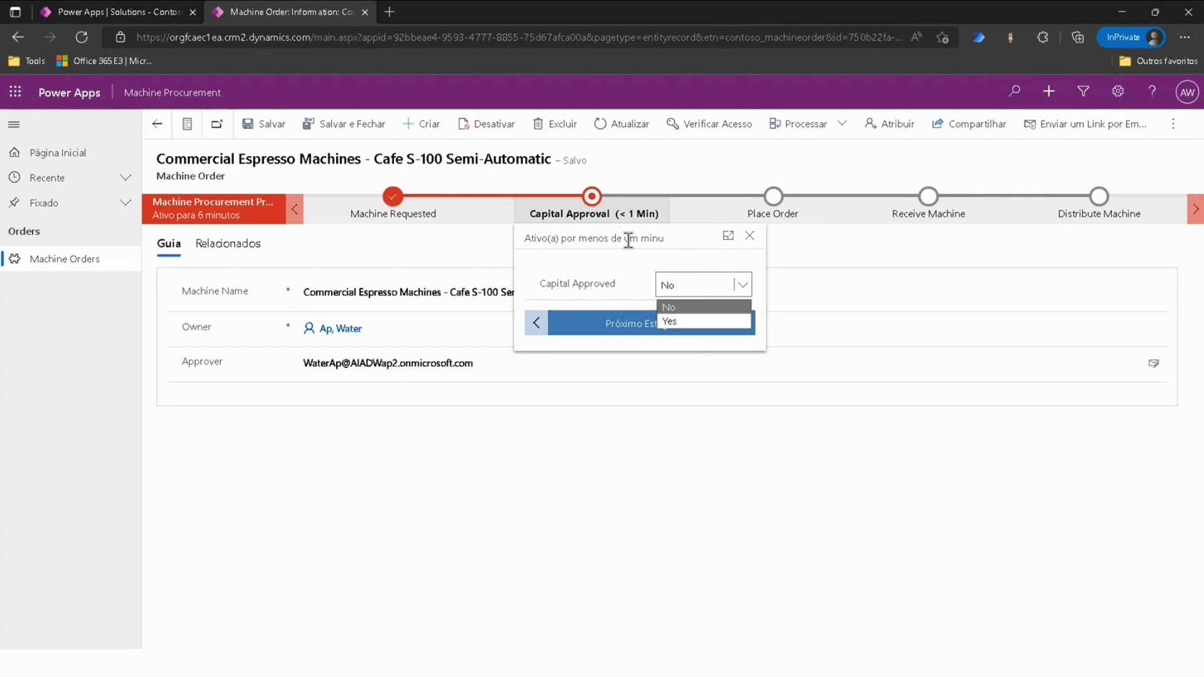
{"action": "left_click", "coordinate": [670, 321]}
{"action": "left_click", "coordinate": [684, 321]}
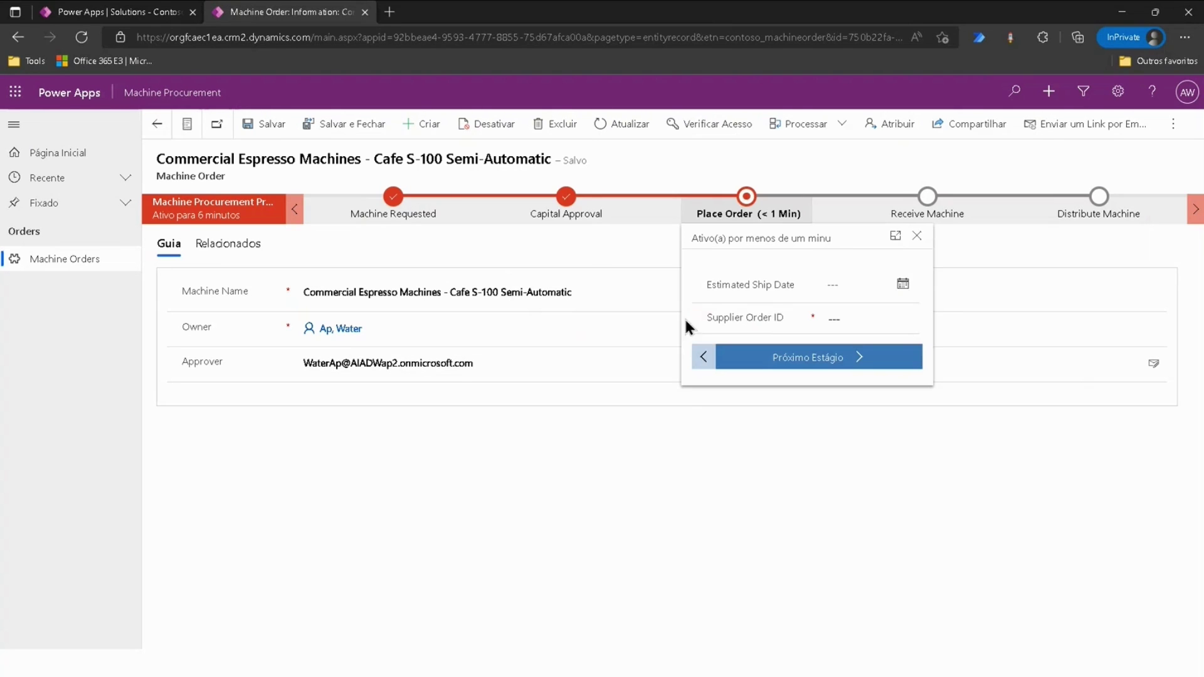
- Complete the Place Order stage with Estimated Ship Date 29/09/2022 and a supplier order ID, and advance to Receive Machine
{"action": "left_click", "coordinate": [903, 285]}
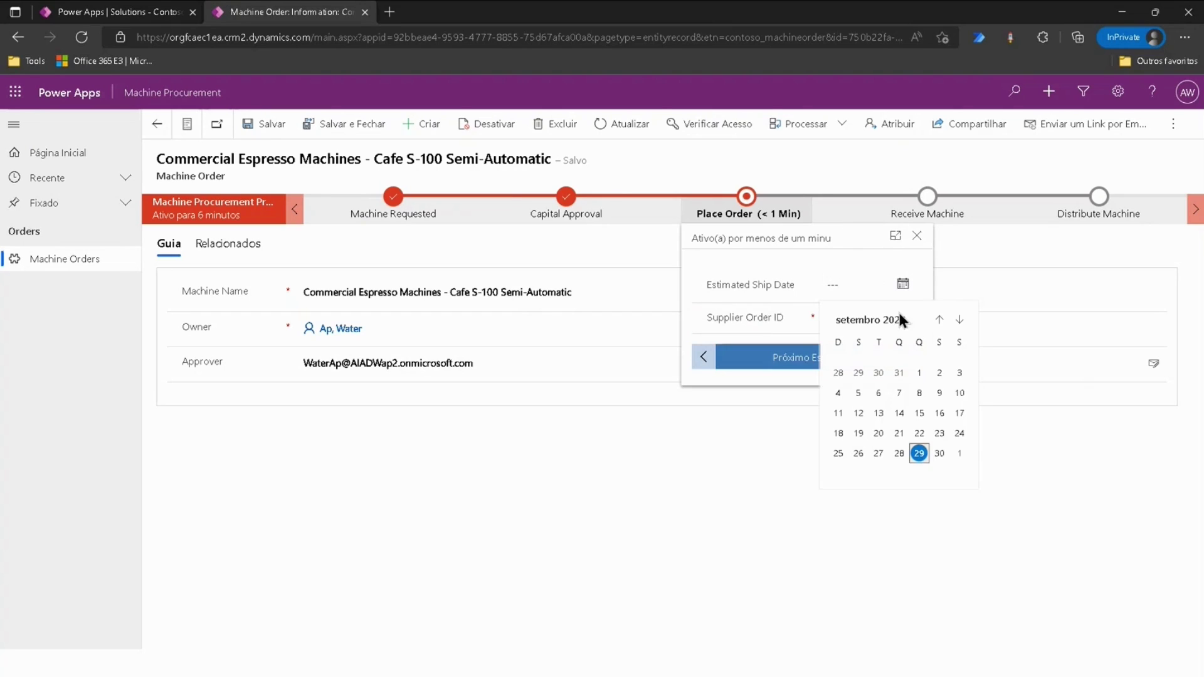
{"action": "left_click", "coordinate": [919, 452]}
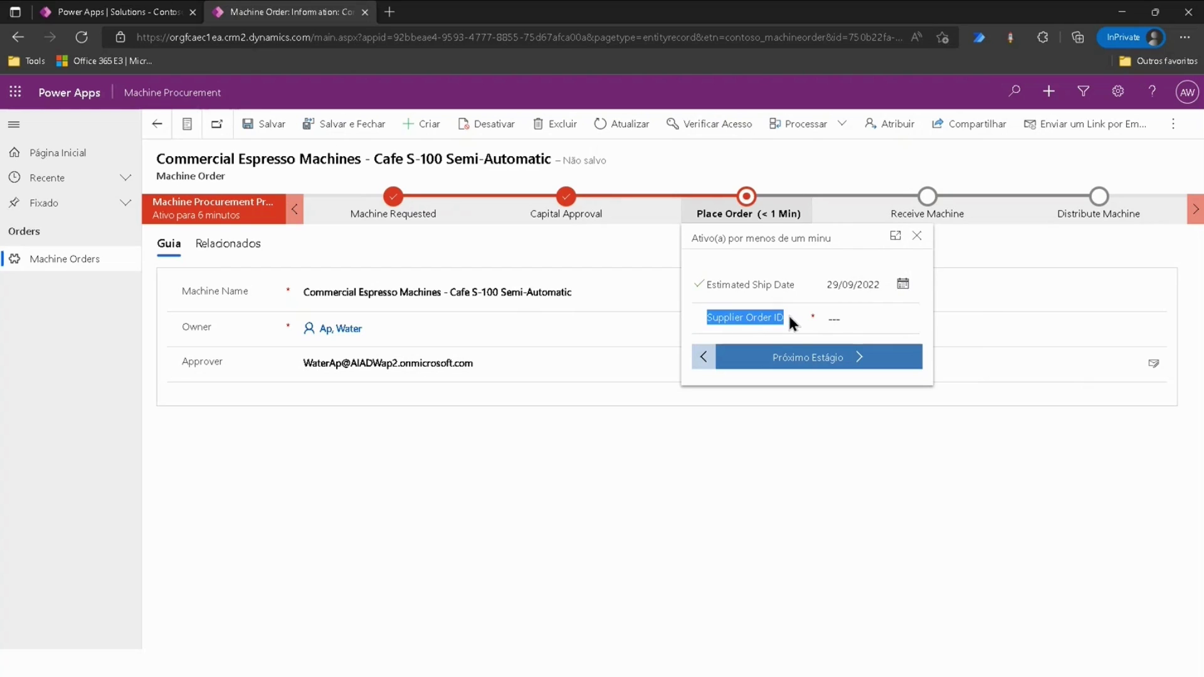
{"action": "left_click", "coordinate": [874, 318]}
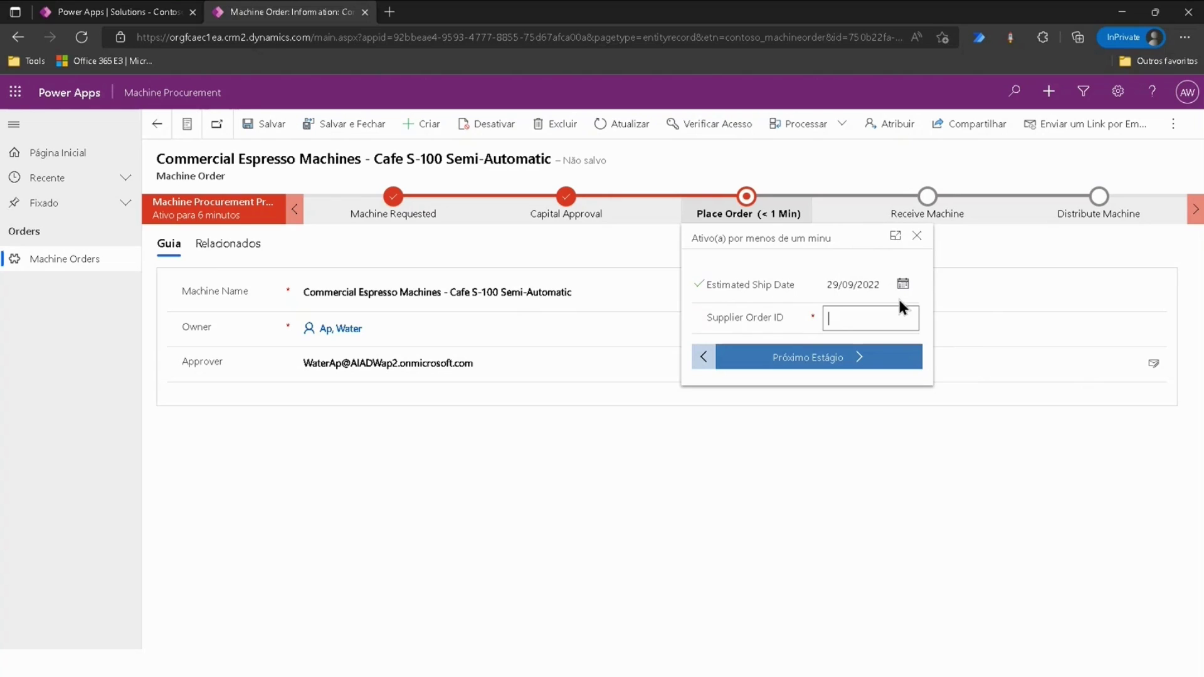
{"action": "type", "text": "12"}
{"action": "key", "text": "BackSpace"}
{"action": "key", "text": "BackSpace"}
{"action": "type", "text": "ID!@%$¨%$"}
{"action": "key", "text": "BackSpace"}
{"action": "key", "text": "BackSpace"}
{"action": "key", "text": "BackSpace"}
{"action": "key", "text": "BackSpace"}
{"action": "key", "text": "BackSpace"}
{"action": "key", "text": "BackSpace"}
{"action": "key", "text": "BackSpace"}
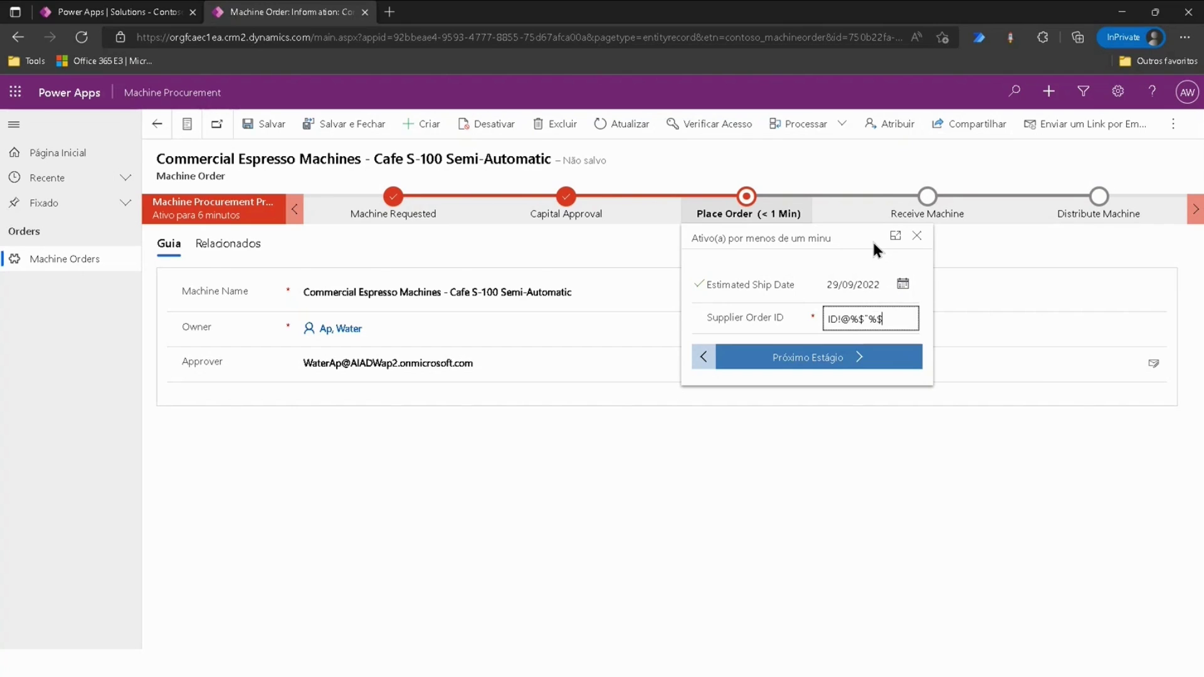
{"action": "type", "text": "14325"}
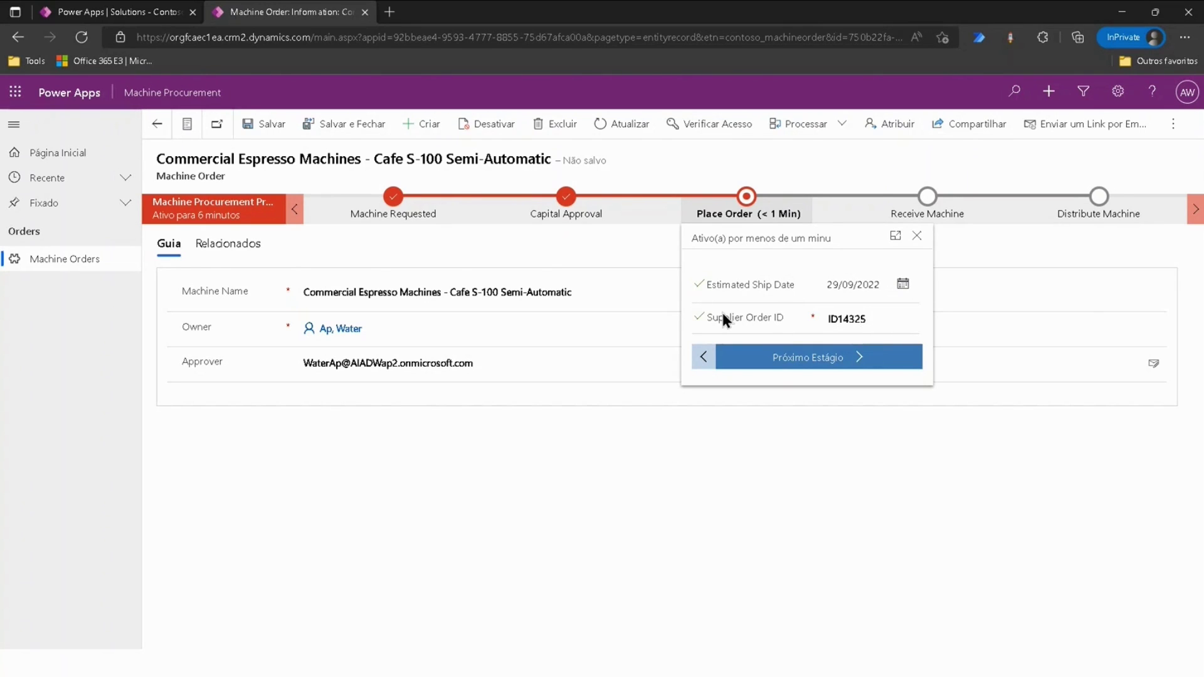
{"action": "left_click", "coordinate": [859, 358]}
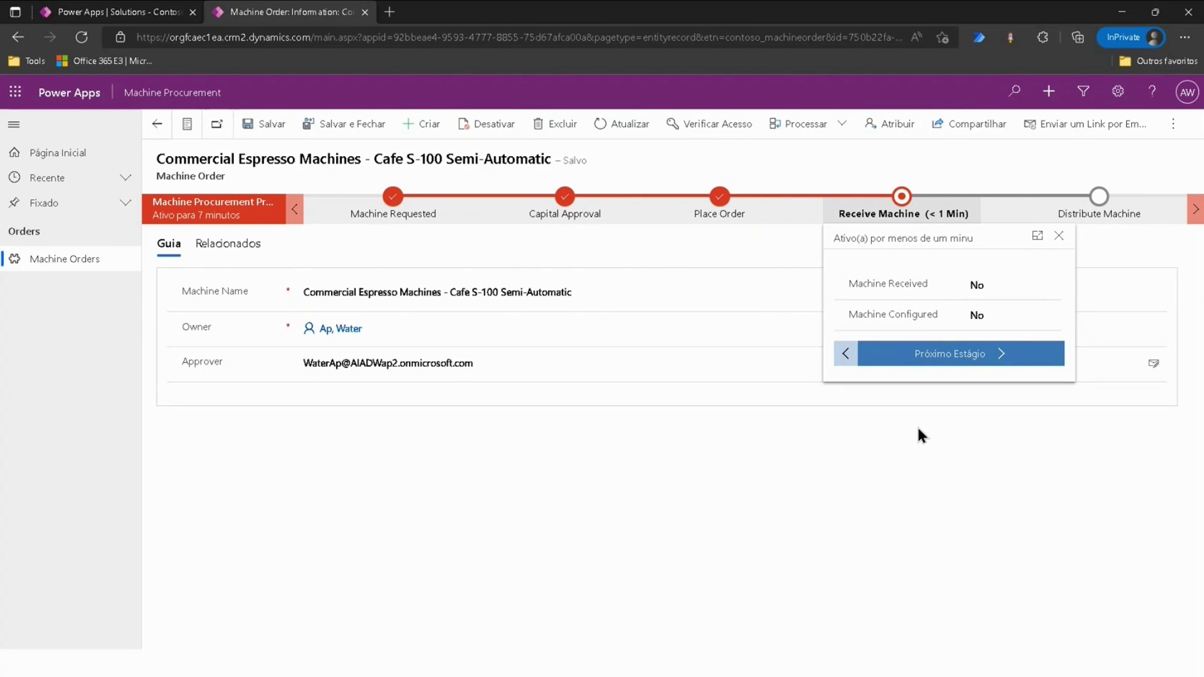
- Set both Machine Received and Machine Configured to Yes in the Receive Machine stage
{"action": "left_click", "coordinate": [1041, 288]}
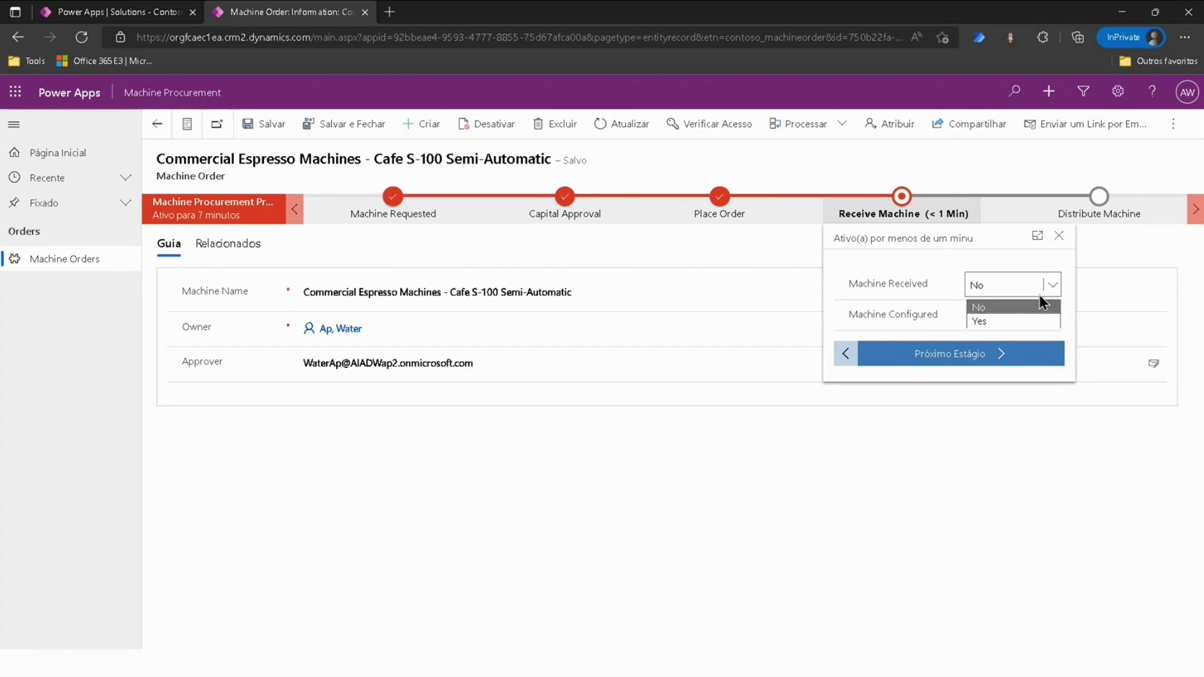
{"action": "left_click", "coordinate": [984, 322]}
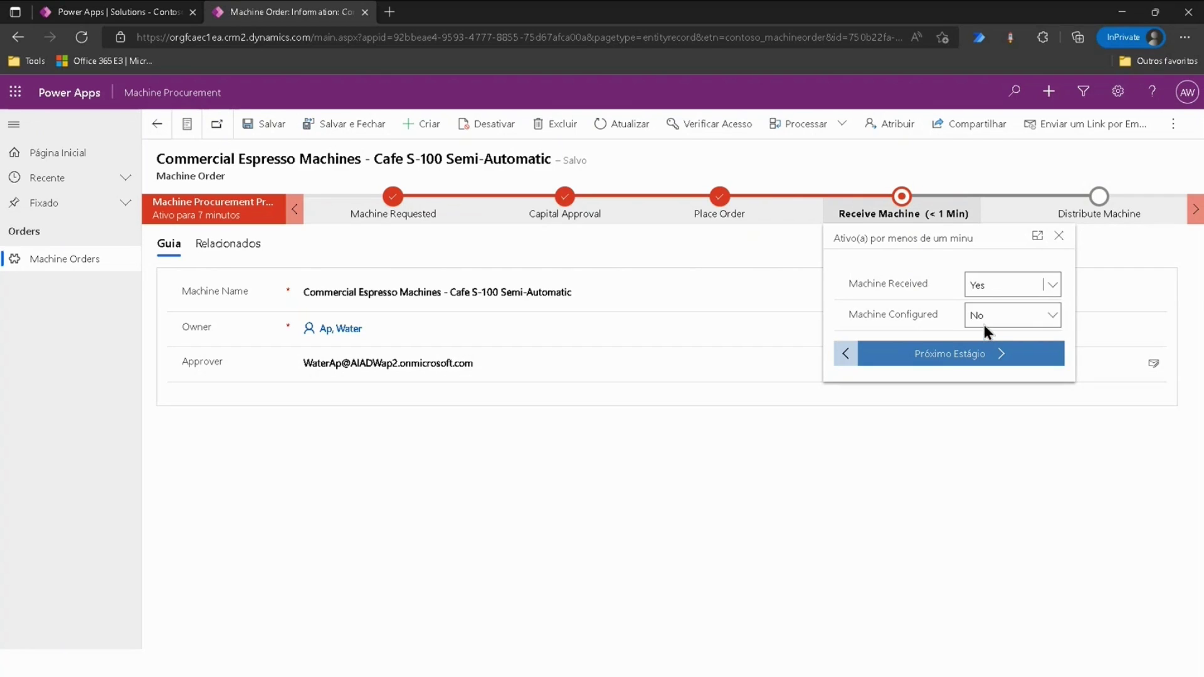
{"action": "left_click", "coordinate": [1016, 317]}
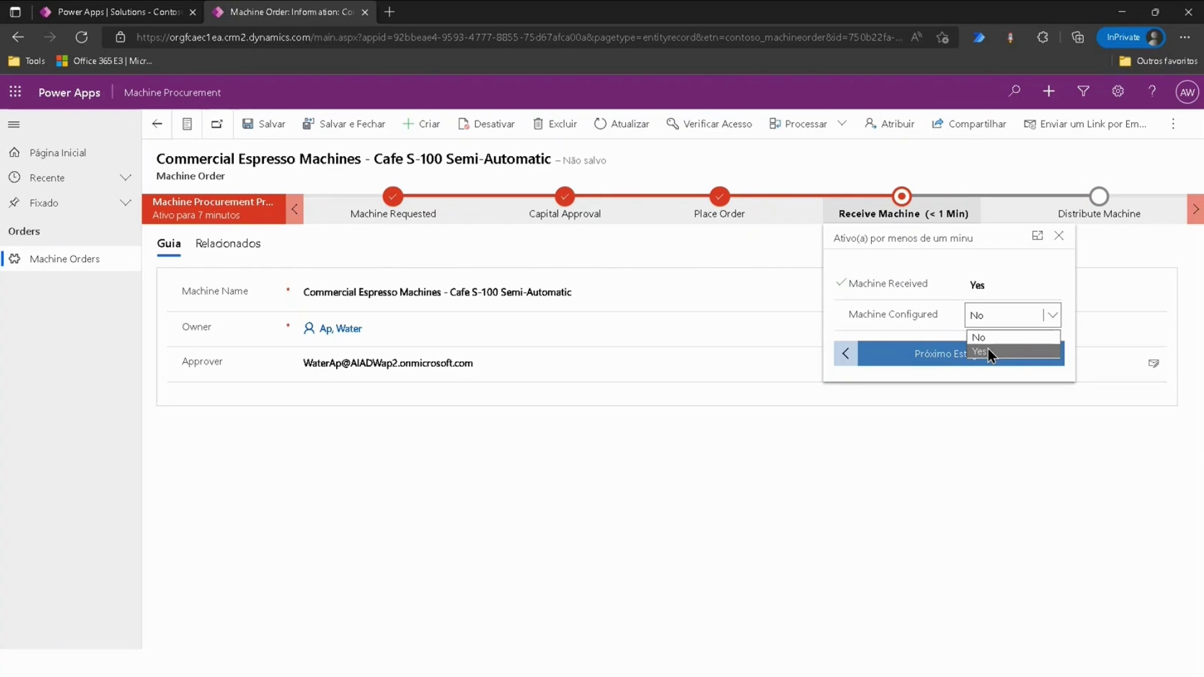
{"action": "left_click", "coordinate": [988, 353]}
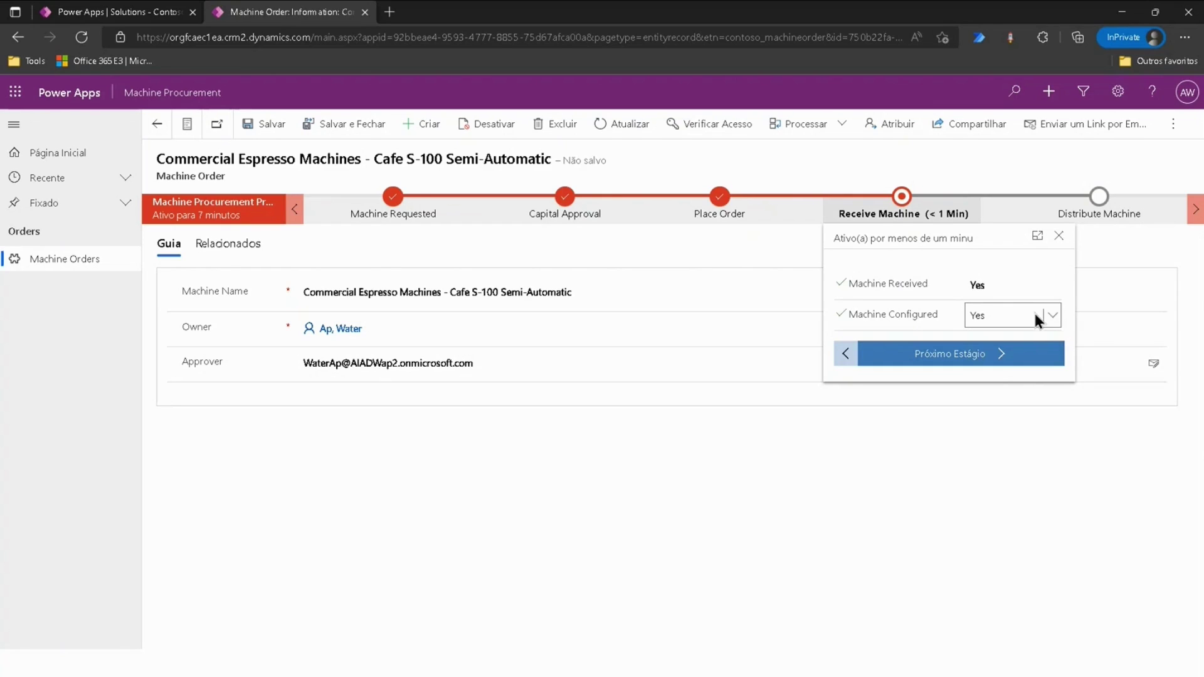
- Advance the order to Distribute Machine and finish the process with Machine Delivered and Send Survey both set to Yes
{"action": "left_click", "coordinate": [1004, 367]}
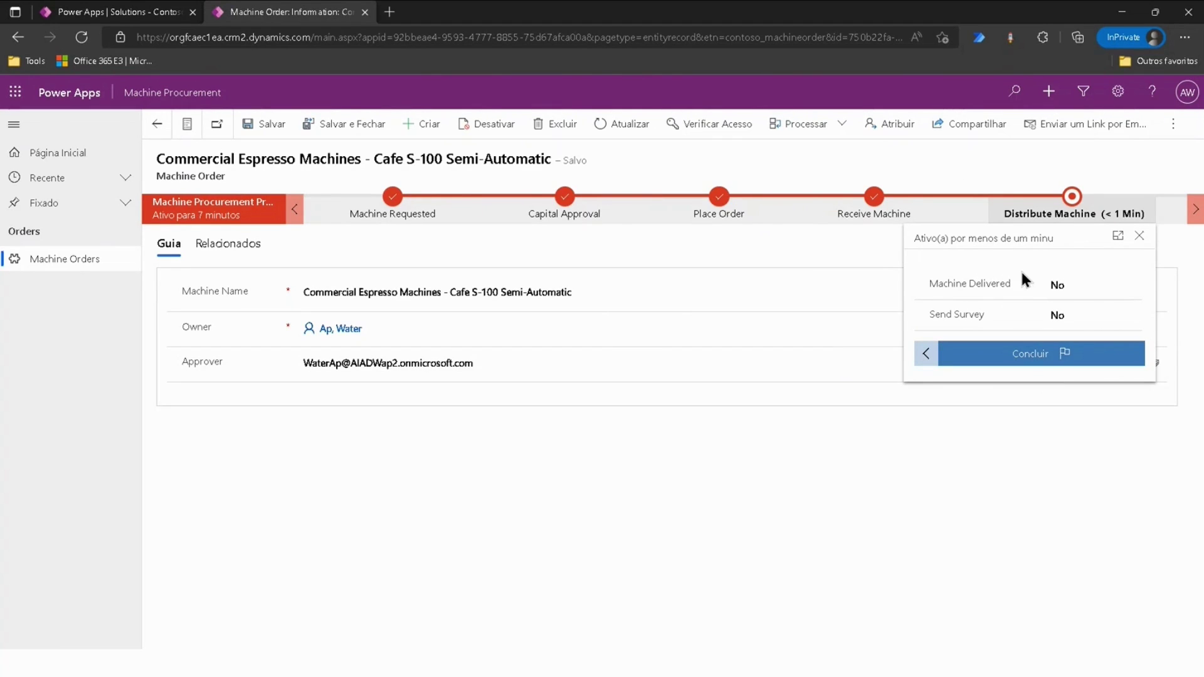
{"action": "left_click", "coordinate": [1069, 289]}
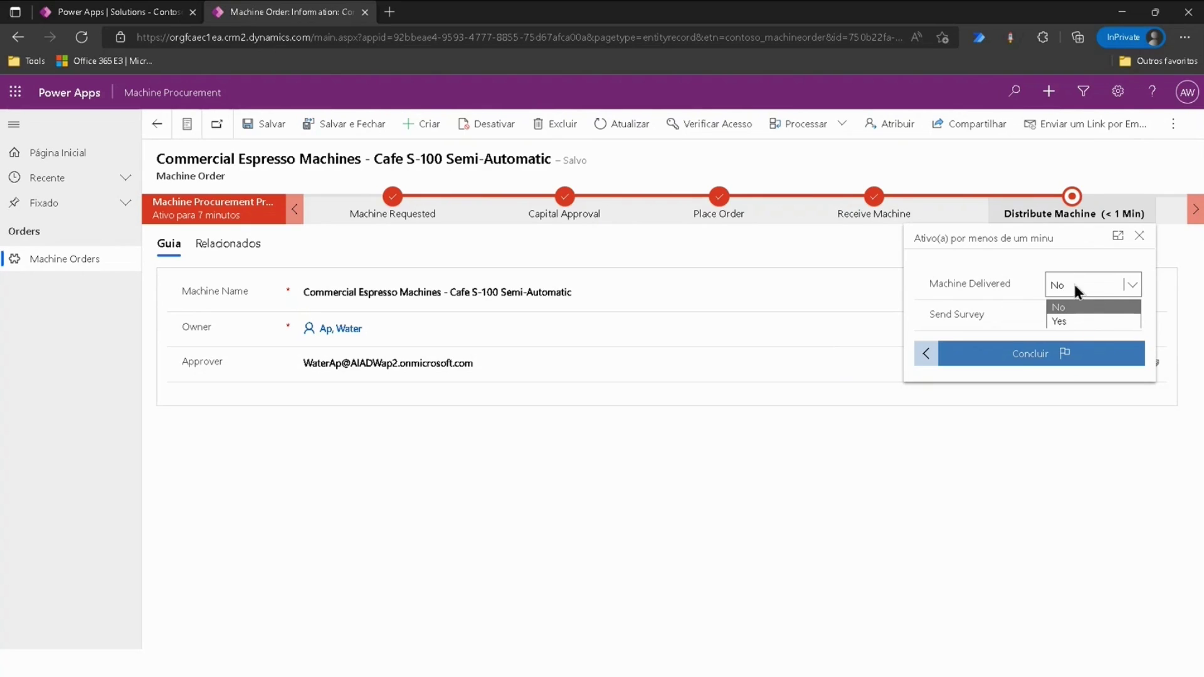
{"action": "left_click", "coordinate": [1067, 321]}
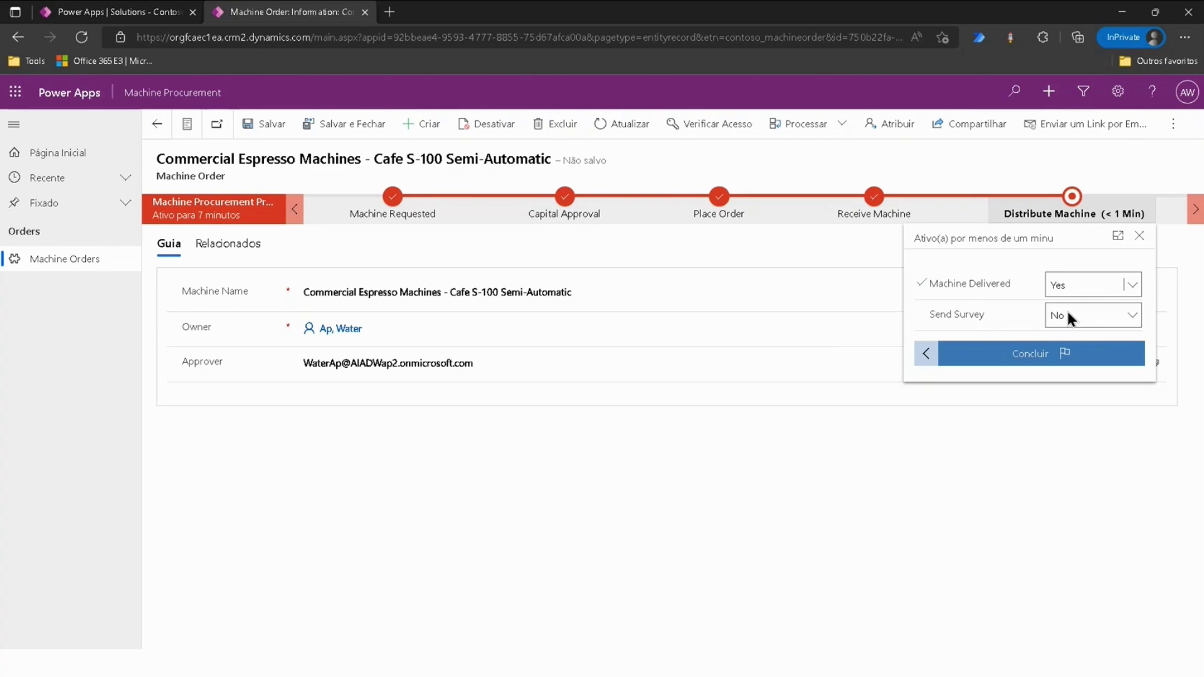
{"action": "left_click", "coordinate": [1108, 318]}
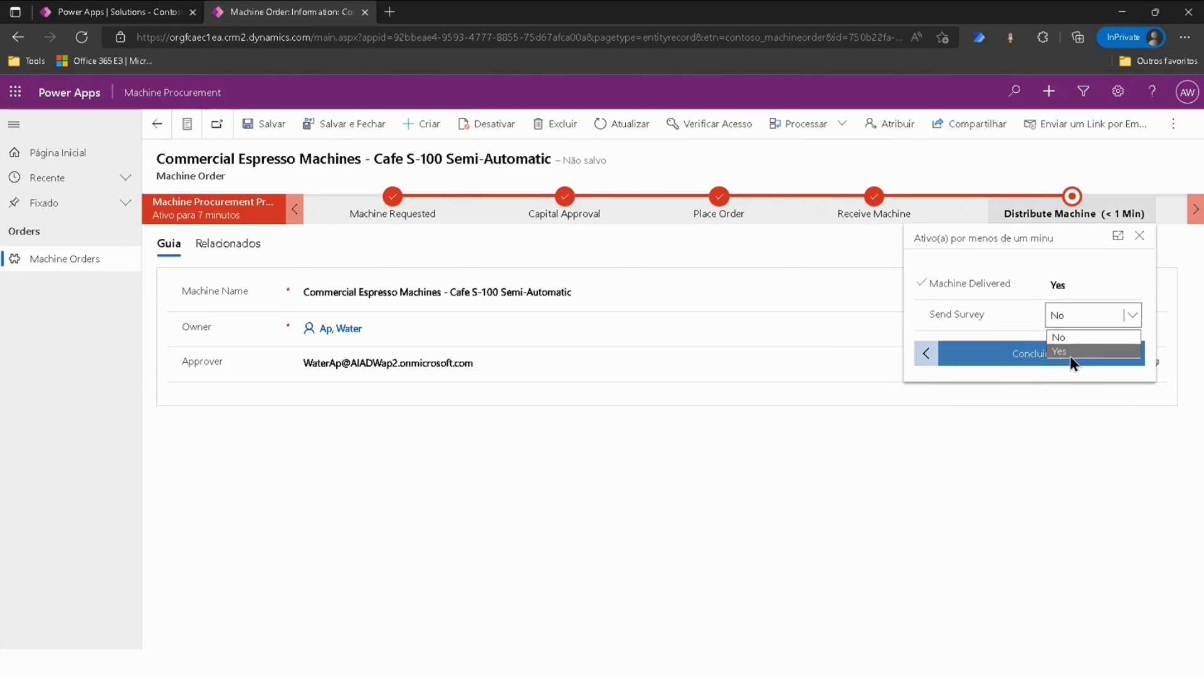
{"action": "left_click", "coordinate": [1072, 353]}
{"action": "left_click", "coordinate": [1046, 357]}
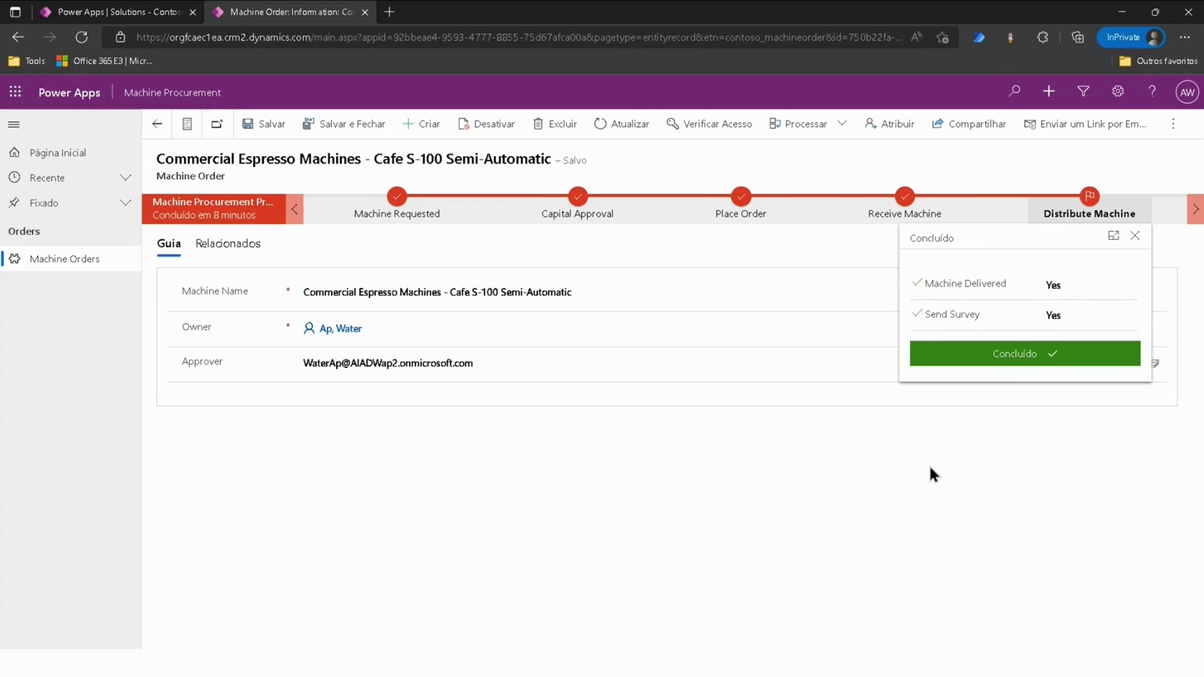
{"action": "left_click", "coordinate": [736, 482]}
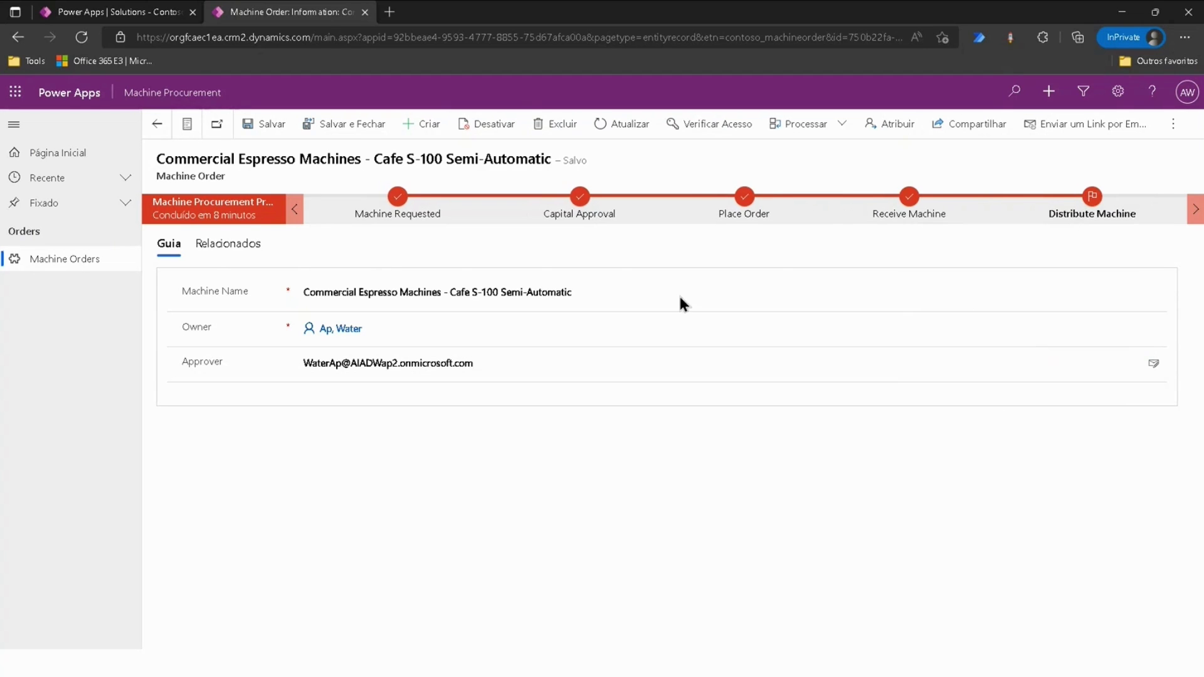
- Deactivate the Commercial Espresso Machines - Cafe S-100 Semi-Automatic machine order and confirm the deactivation
{"action": "left_click", "coordinate": [491, 126]}
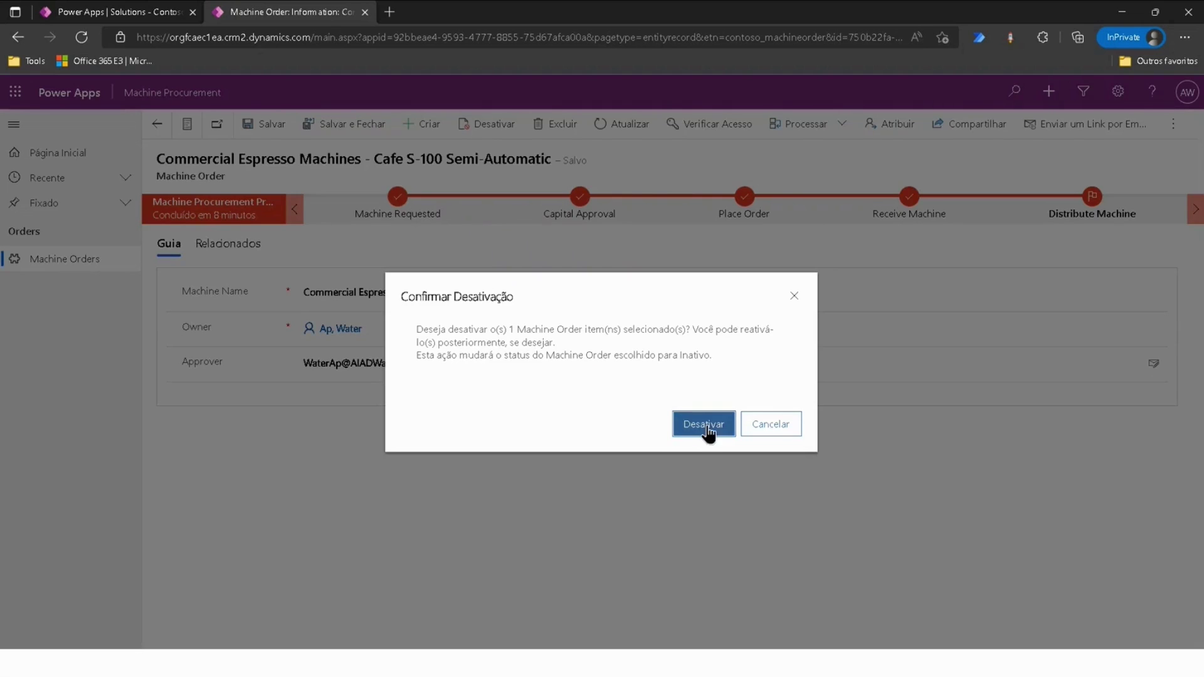
{"action": "left_click", "coordinate": [705, 422]}
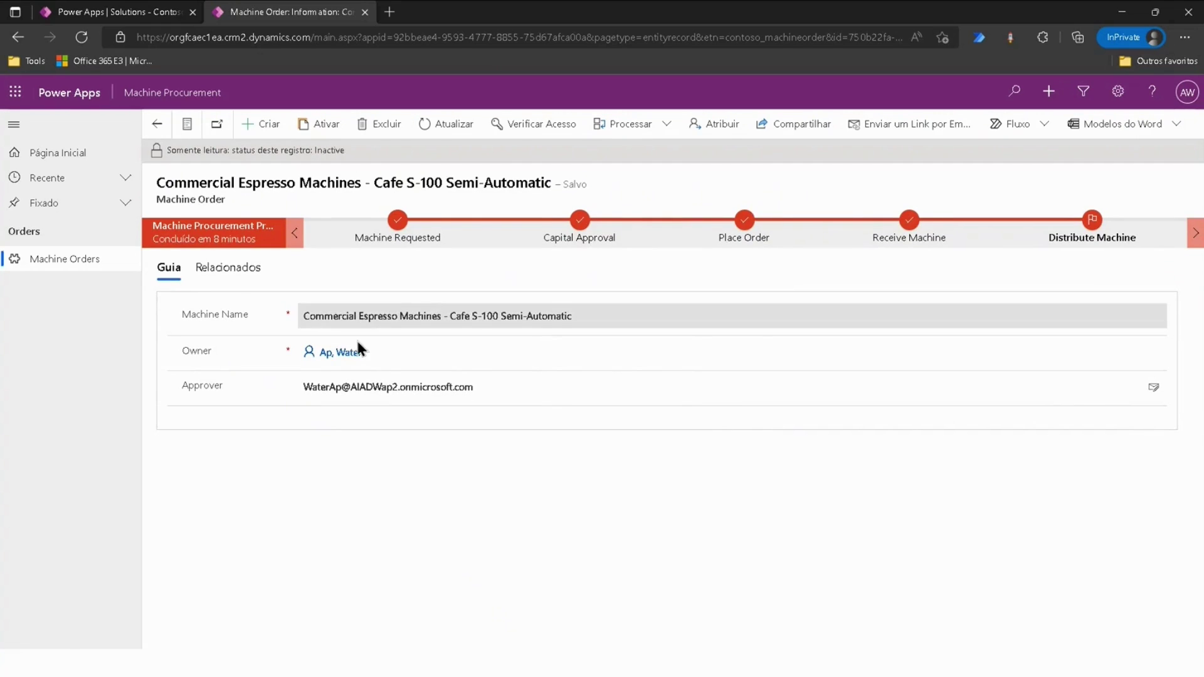